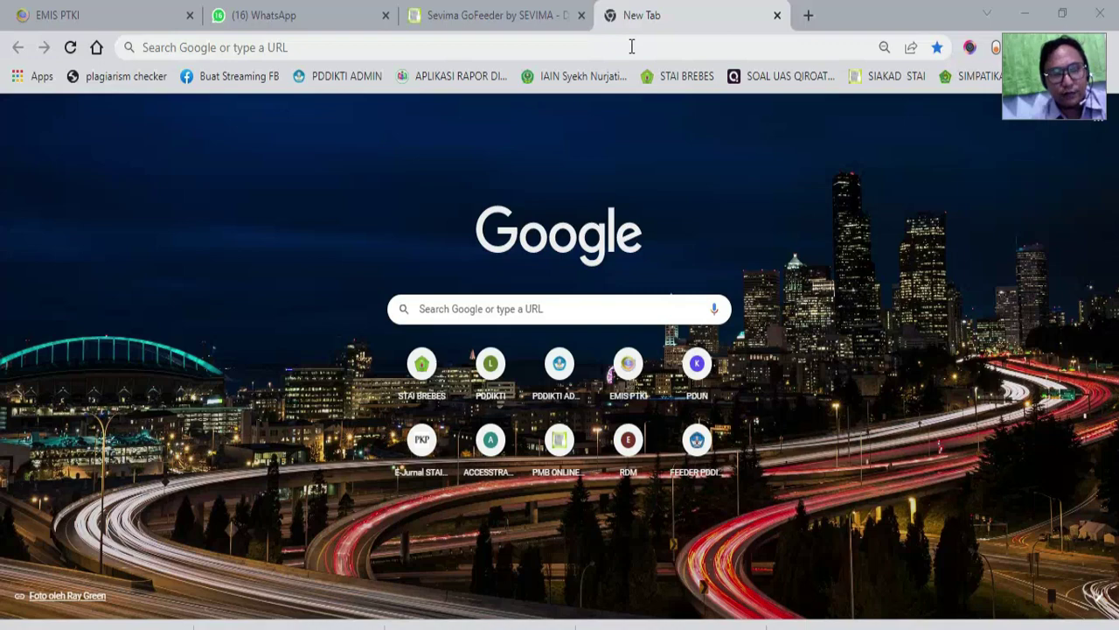
# Open siakad.staibrebes.ac.id in the empty browser tab
pyautogui.click(631, 47)
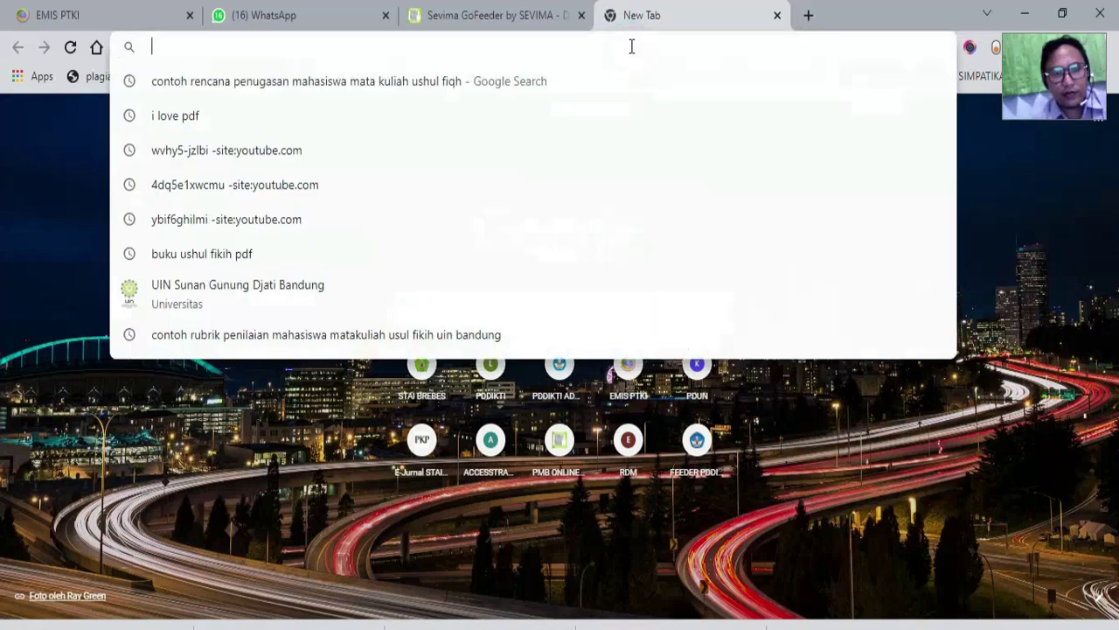
pyautogui.click(979, 169)
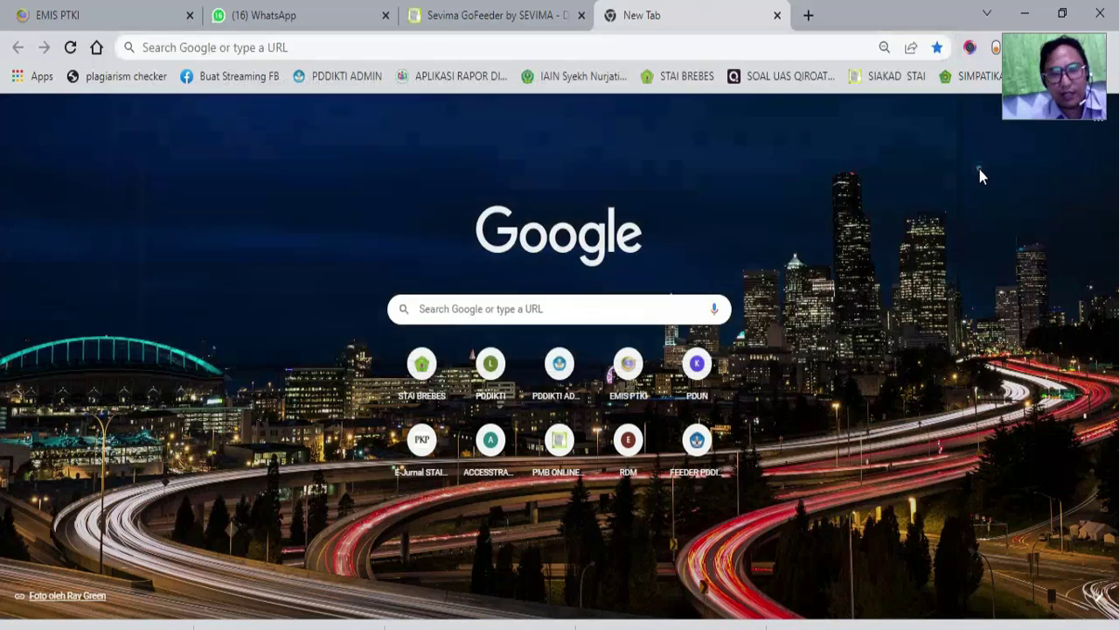
pyautogui.click(513, 48)
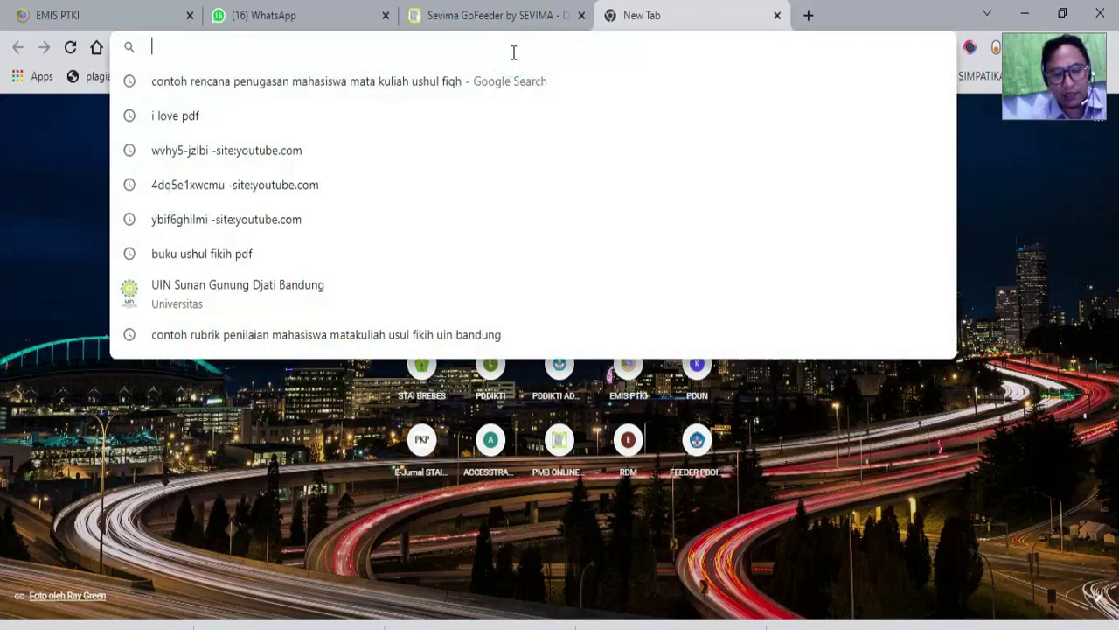
pyautogui.write('s')
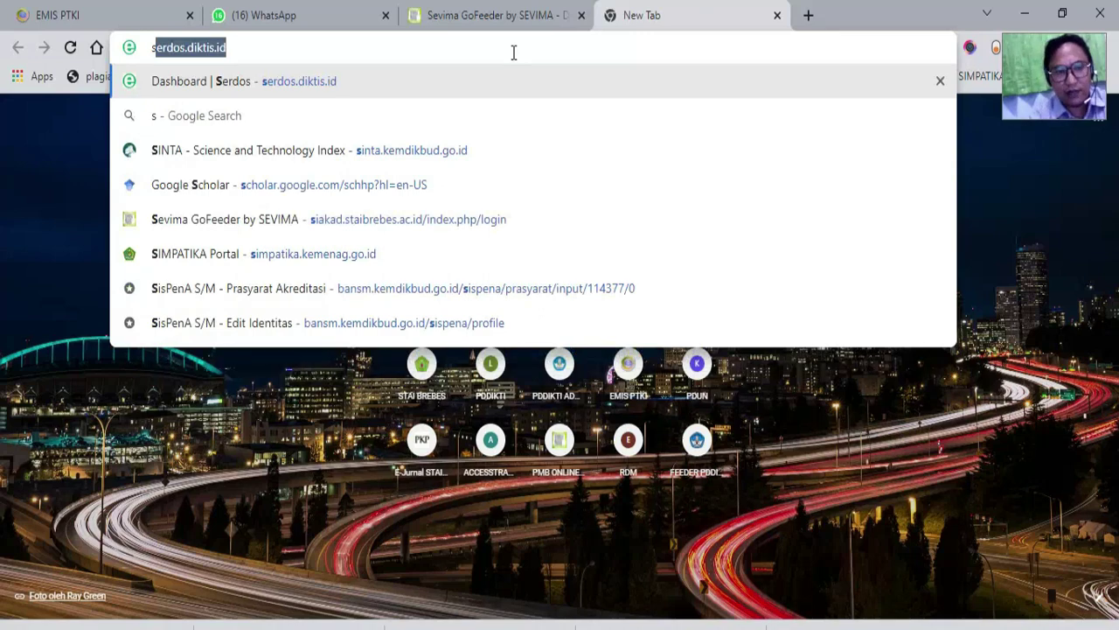
pyautogui.write('iaka')
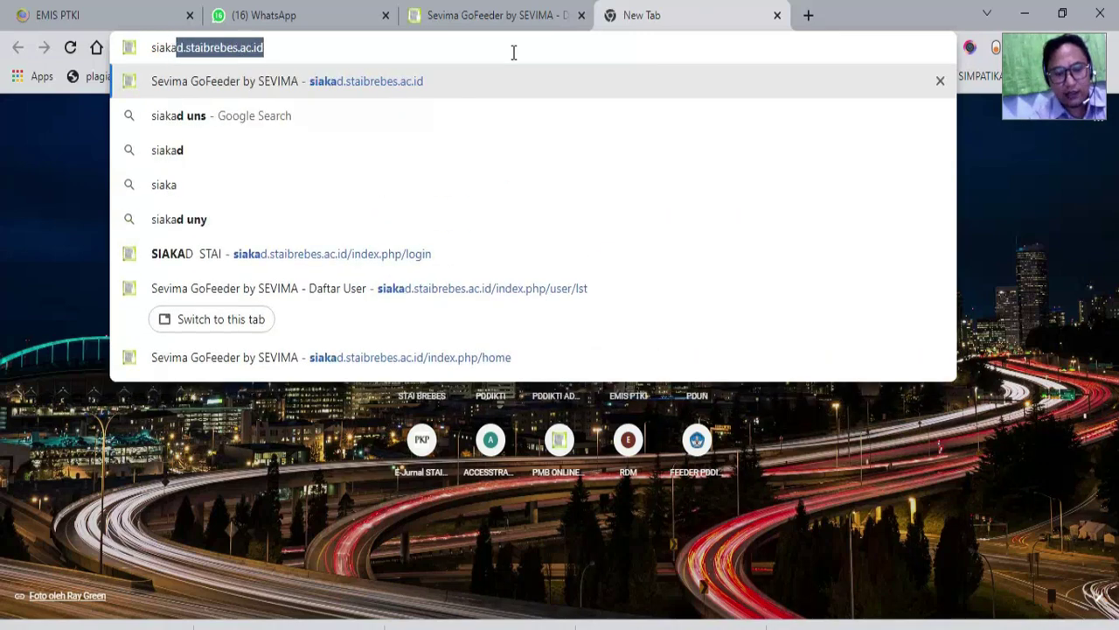
pyautogui.write('d.')
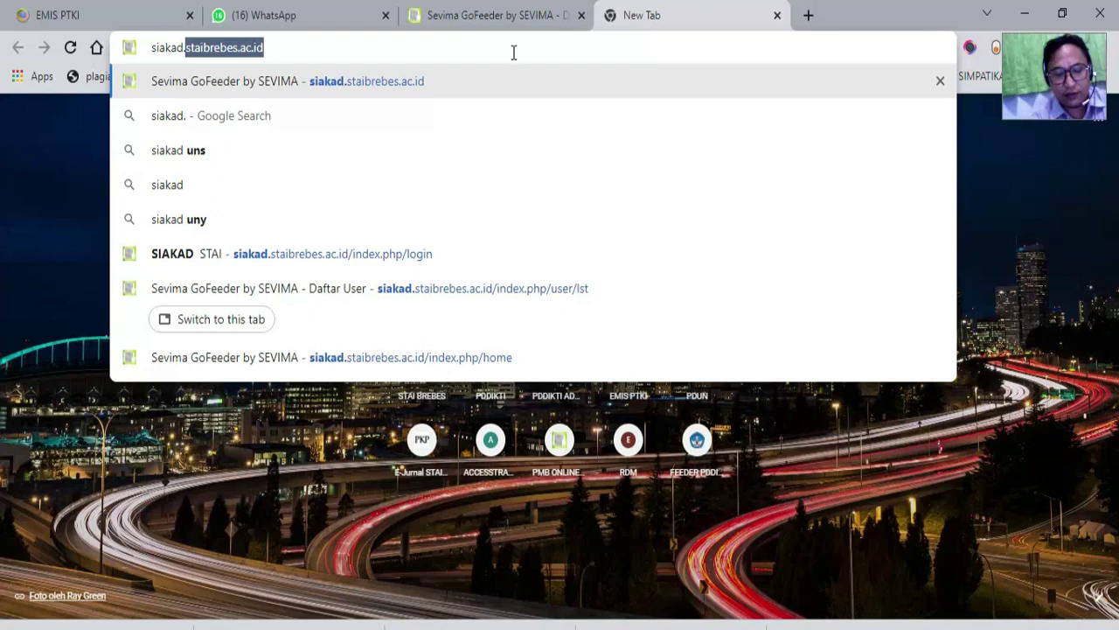
pyautogui.write('staibrebes')
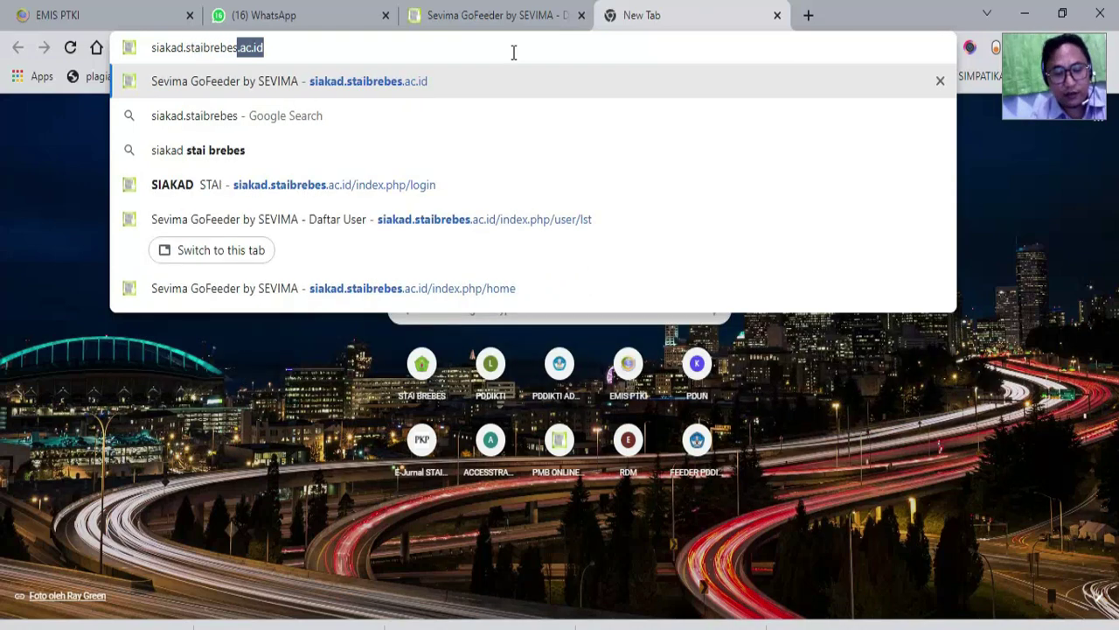
pyautogui.write('.ac.id')
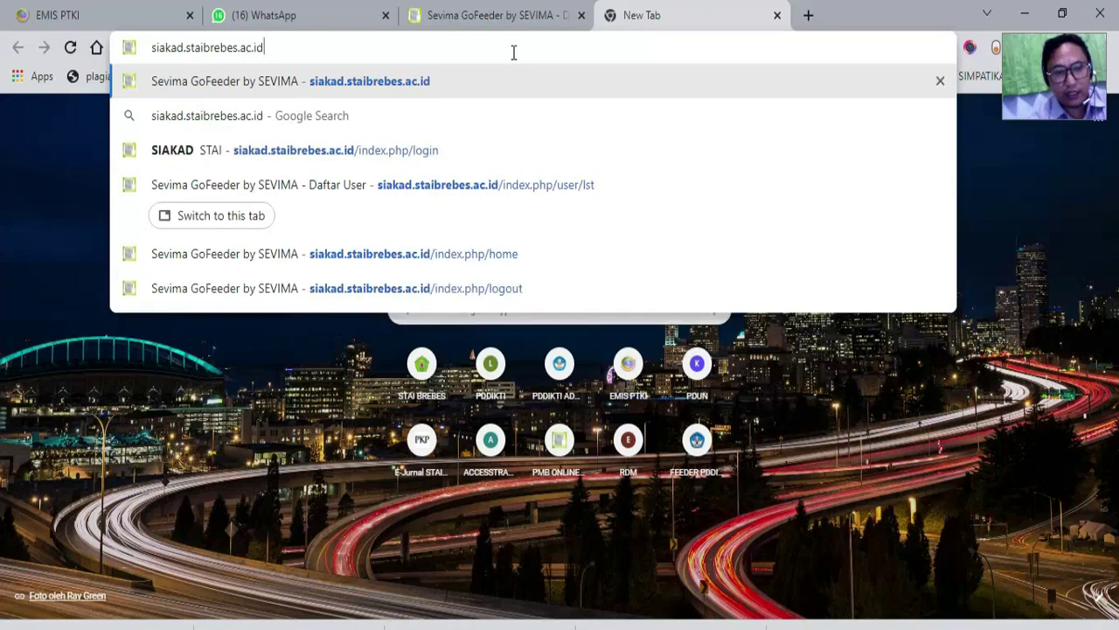
pyautogui.press('Return')
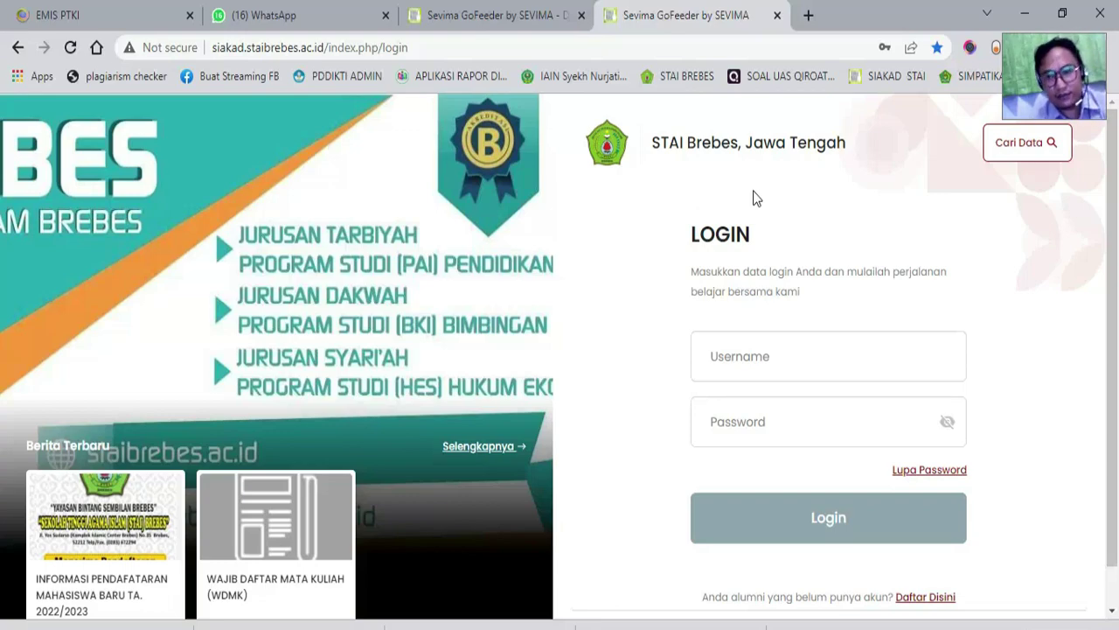
pyautogui.click(771, 374)
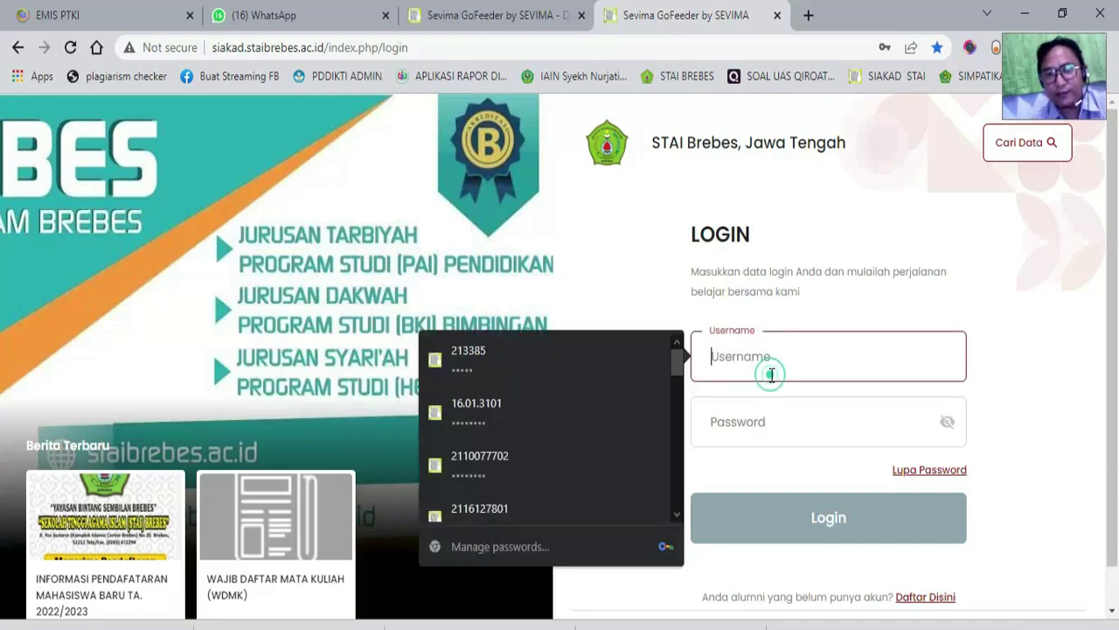
pyautogui.rightClick(761, 240)
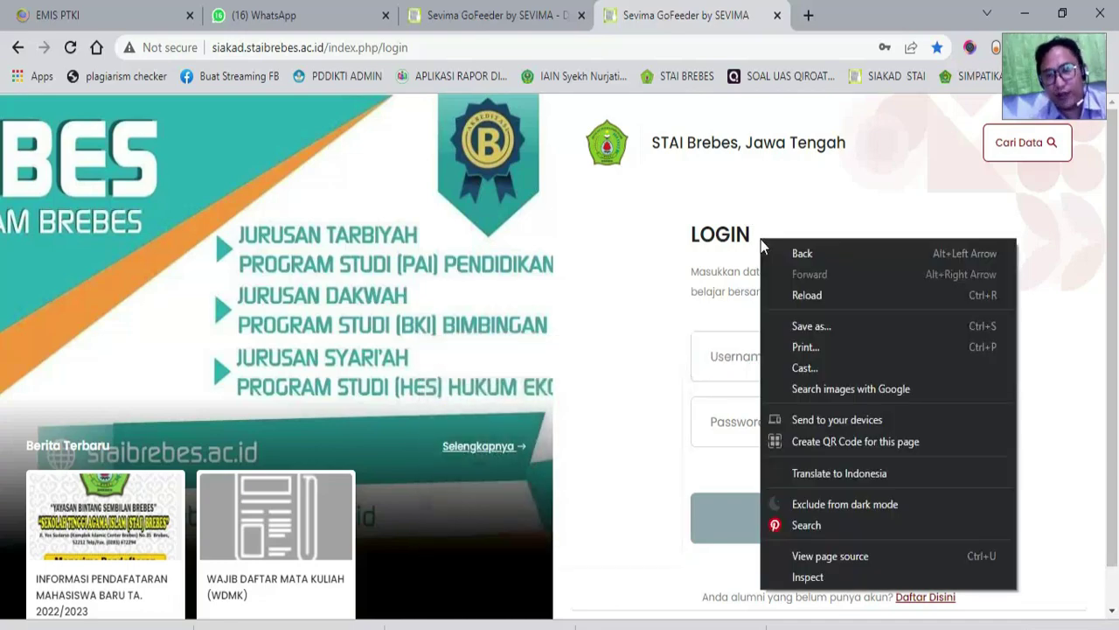
pyautogui.click(643, 240)
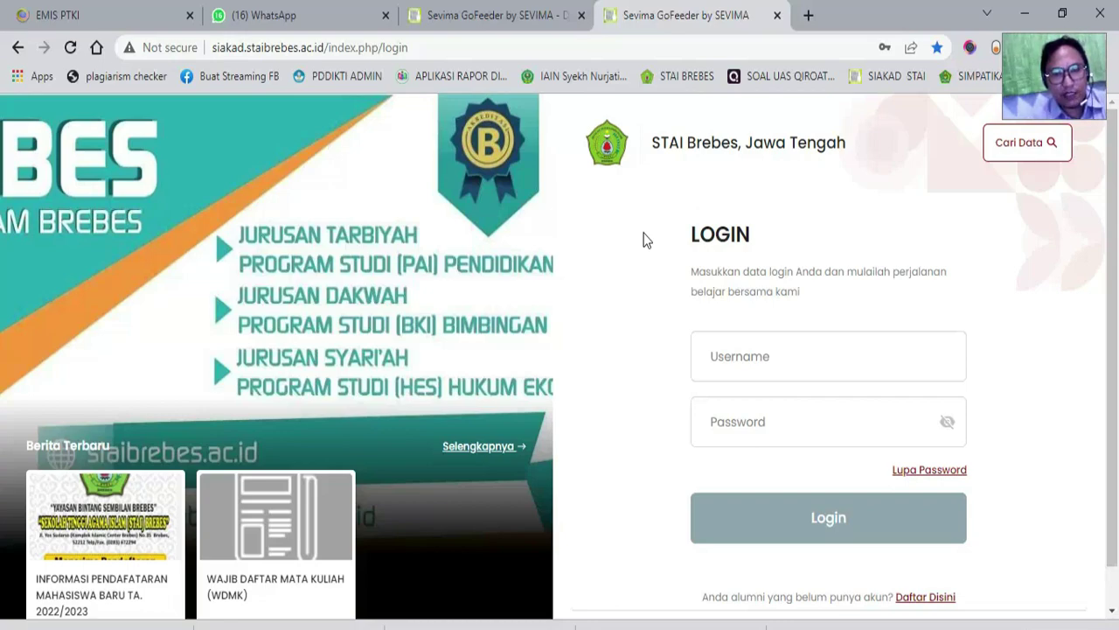
pyautogui.click(772, 356)
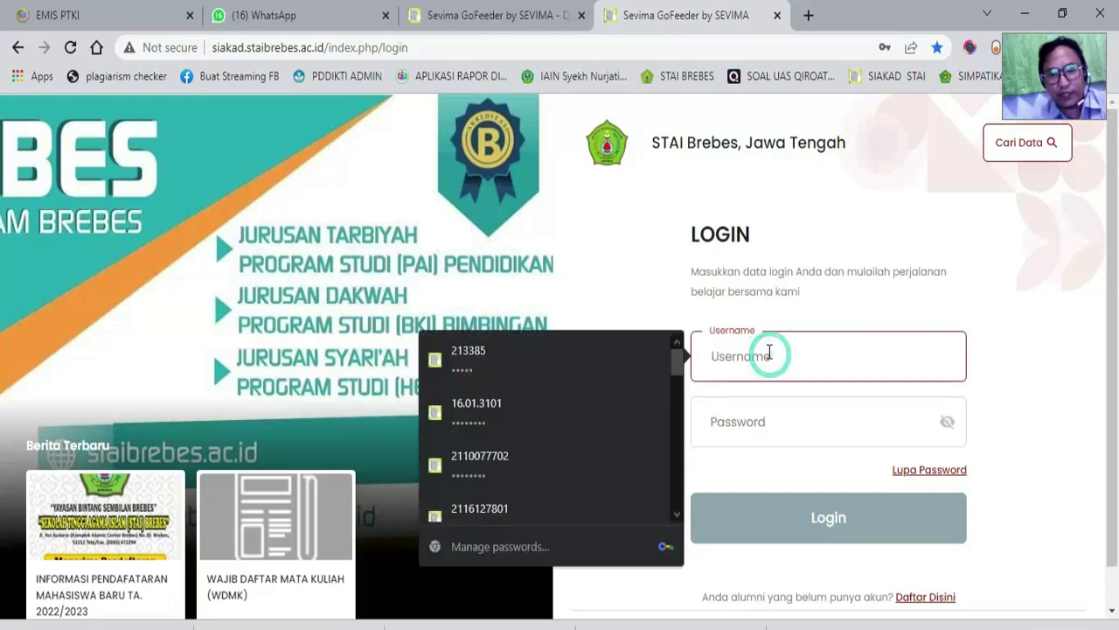
pyautogui.click(793, 221)
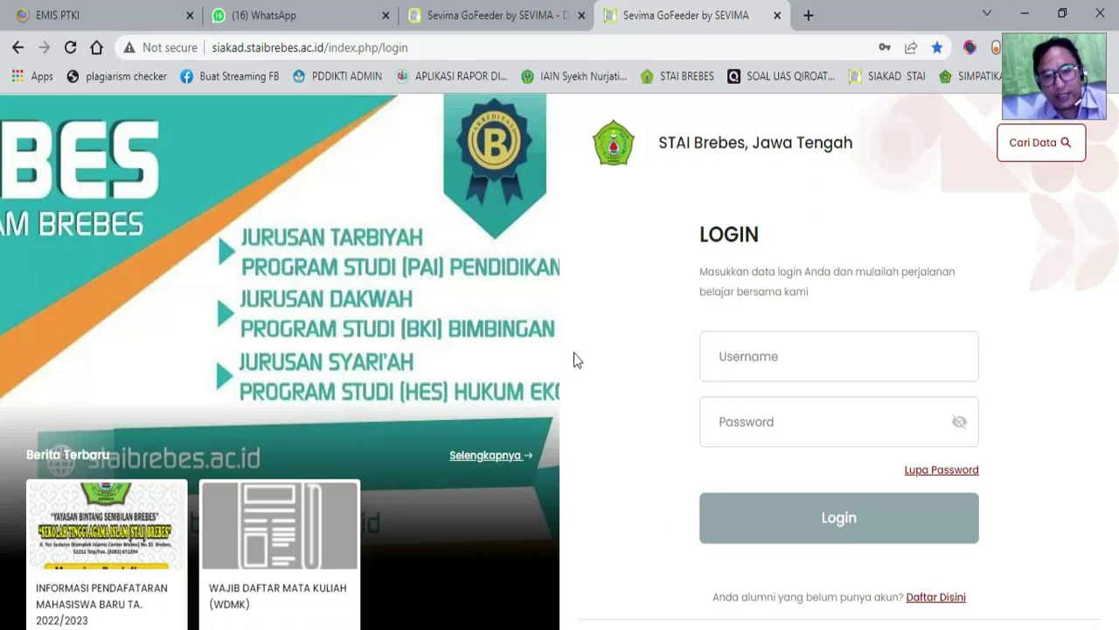
# Copy the student's username from the user list page and paste it into the login form's Username field
pyautogui.click(777, 346)
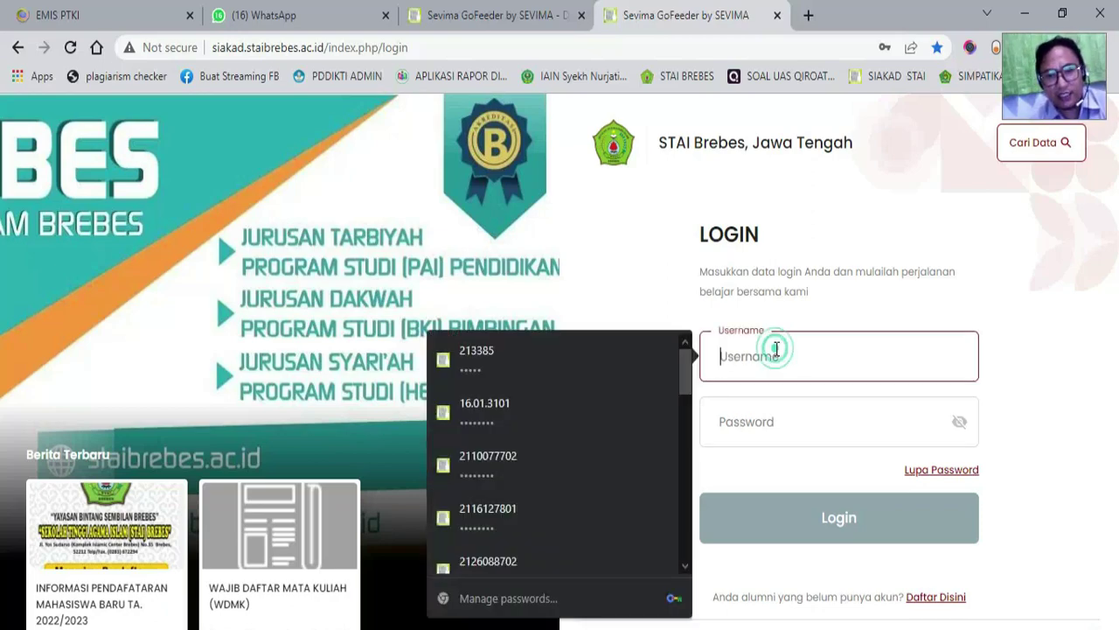
pyautogui.click(495, 16)
pyautogui.moveTo(479, 311)
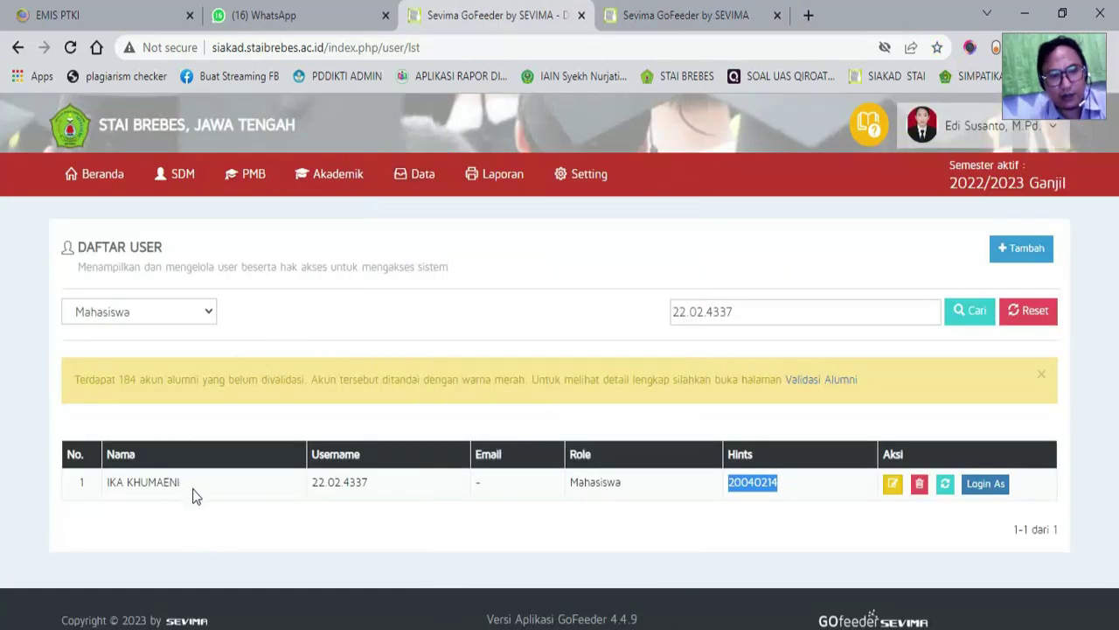
pyautogui.click(312, 497)
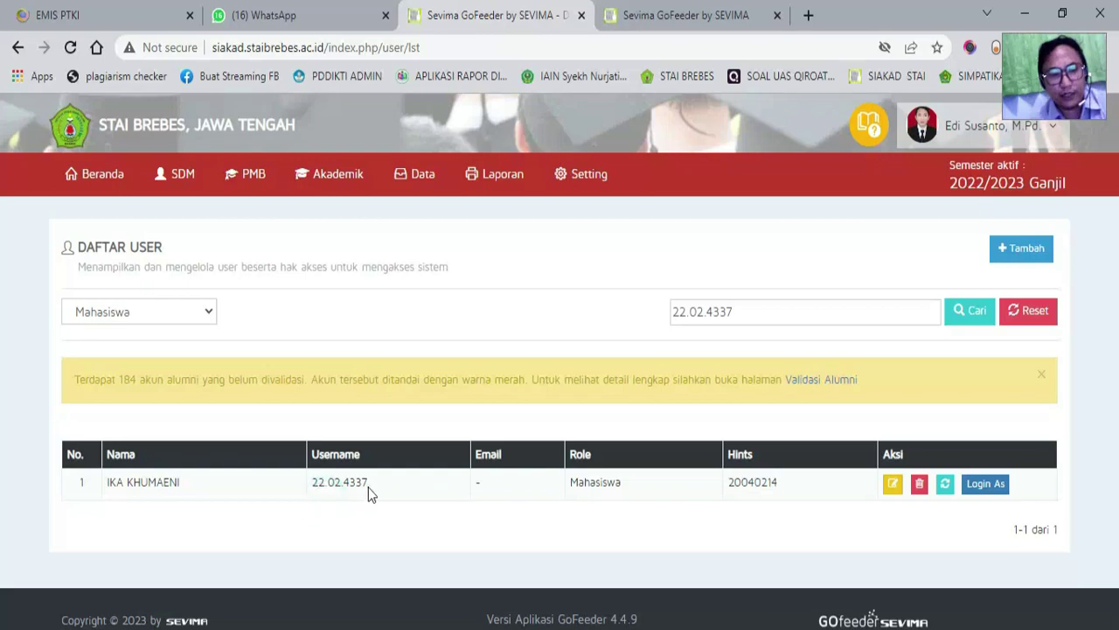
pyautogui.click(368, 487)
pyautogui.moveTo(366, 488); pyautogui.dragTo(314, 487)
pyautogui.hotkey('ctrl', 'c')
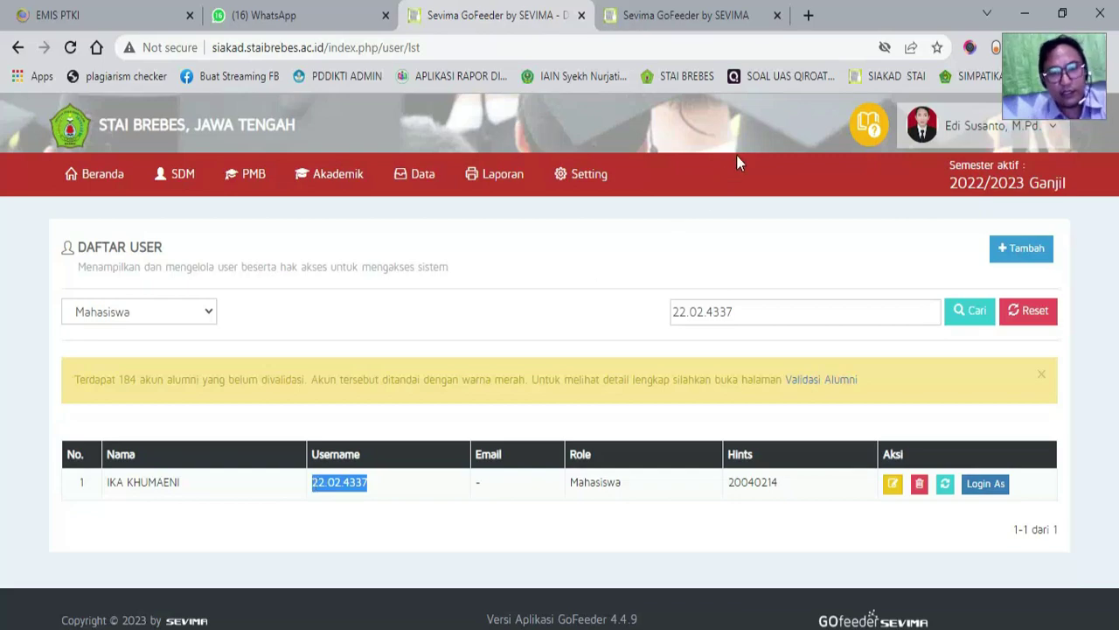
pyautogui.click(715, 28)
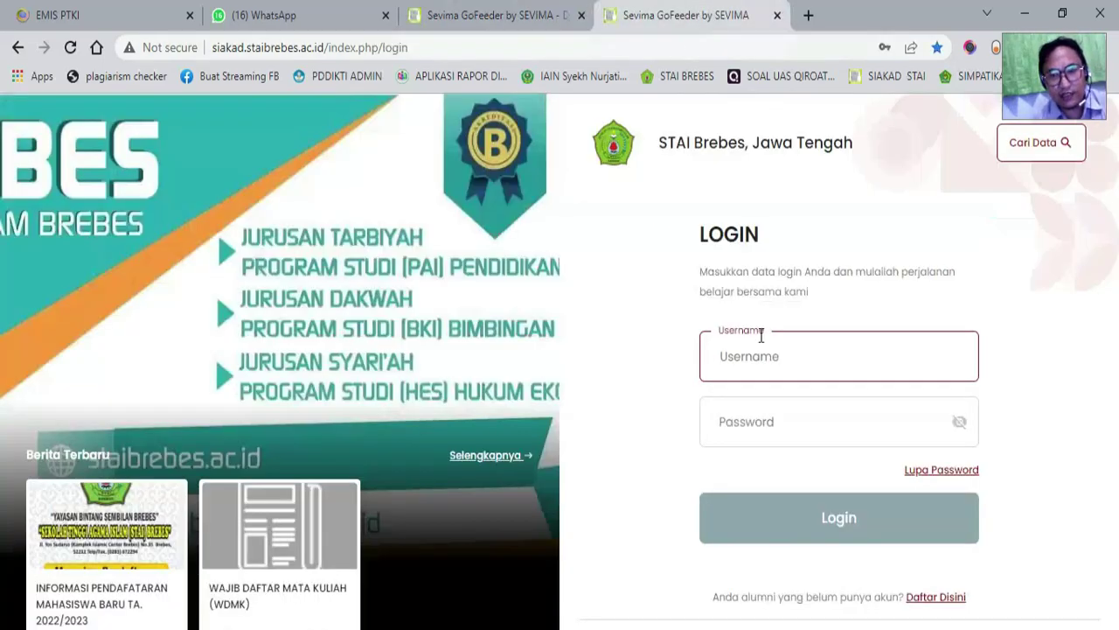
pyautogui.hotkey('ctrl', 'v')
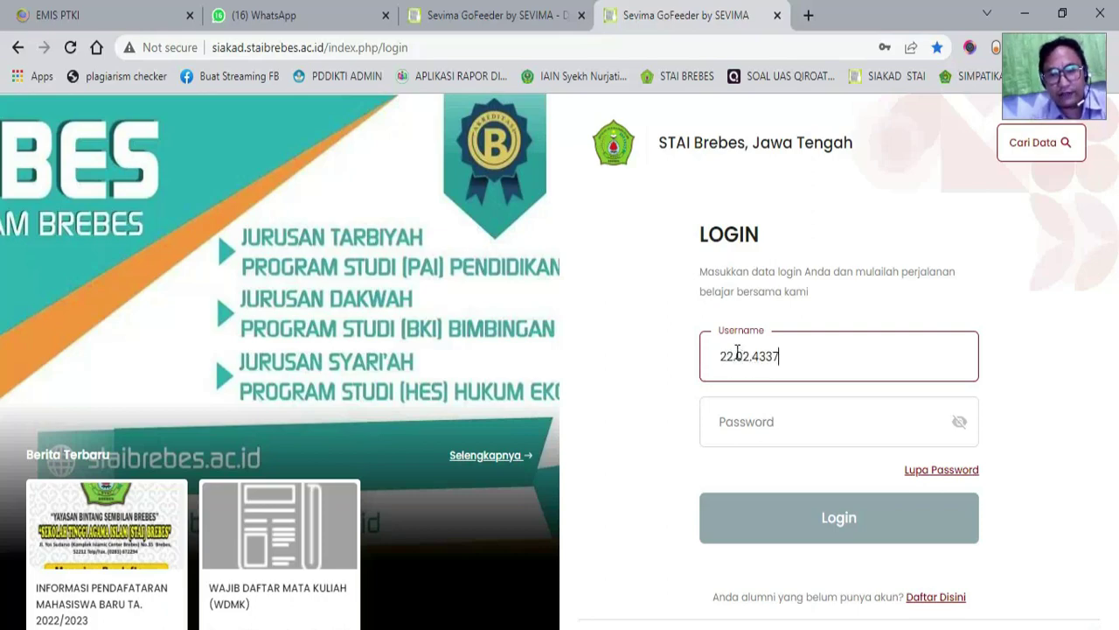
pyautogui.click(737, 354)
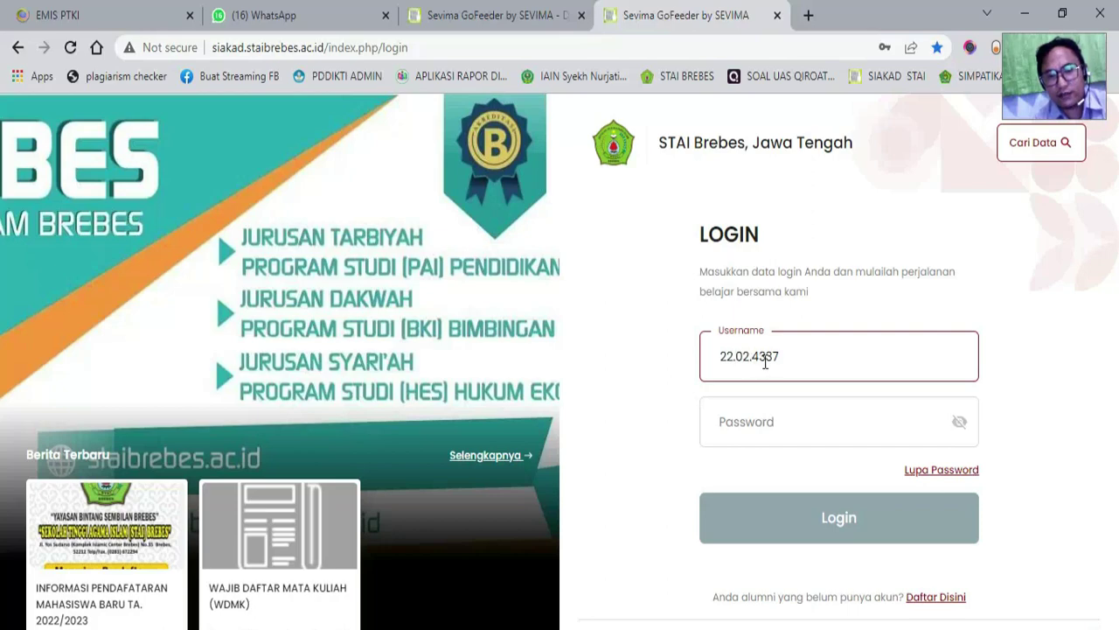
pyautogui.click(796, 356)
pyautogui.click(796, 357)
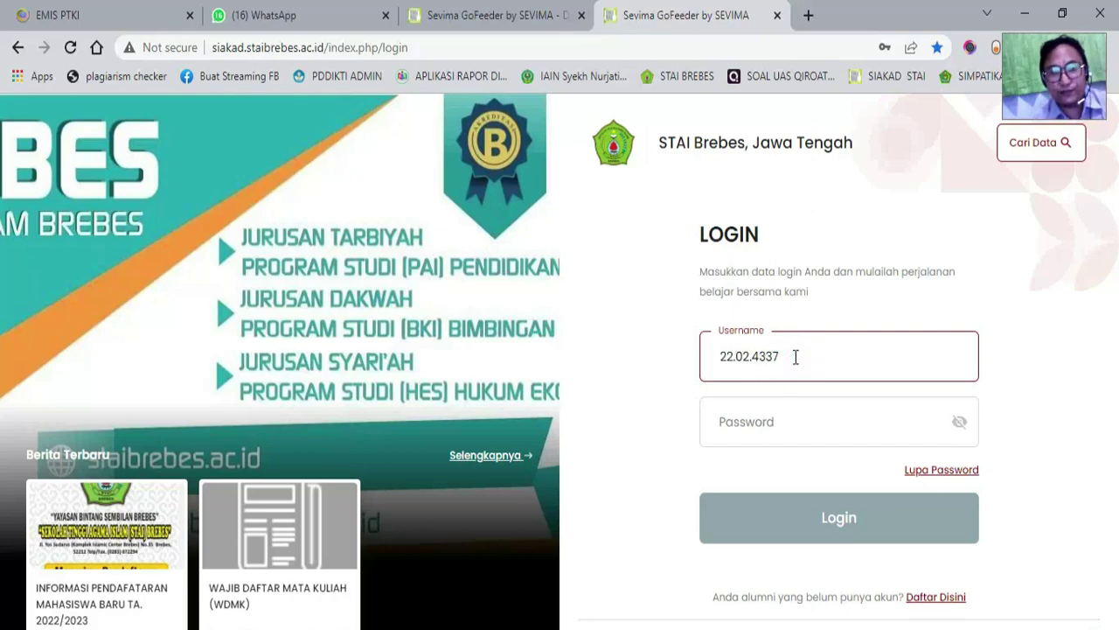
pyautogui.click(795, 357)
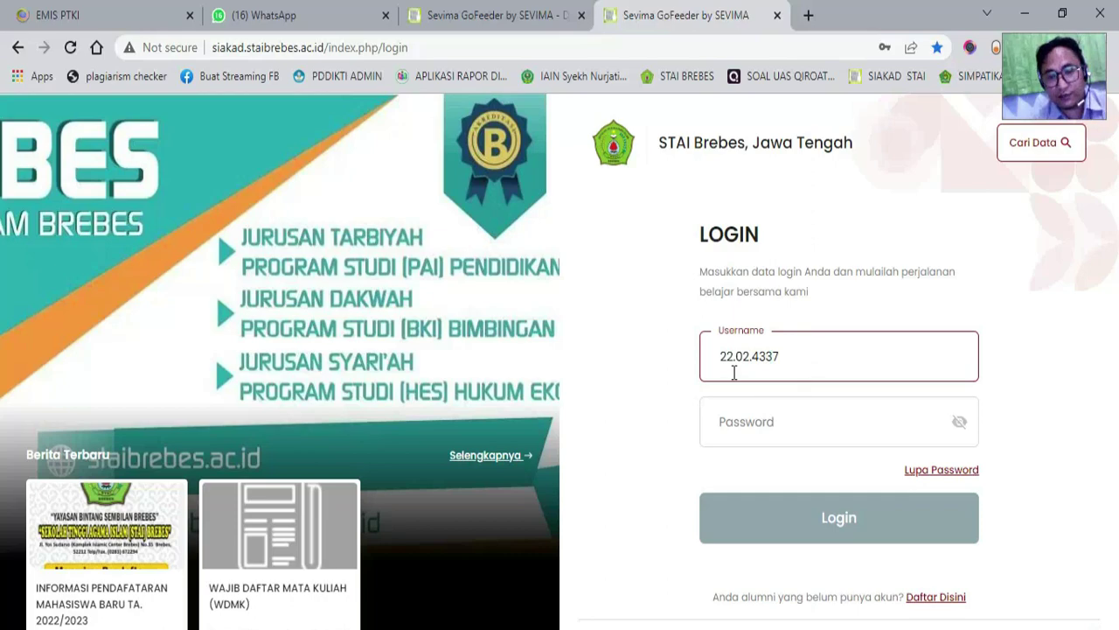
pyautogui.click(749, 354)
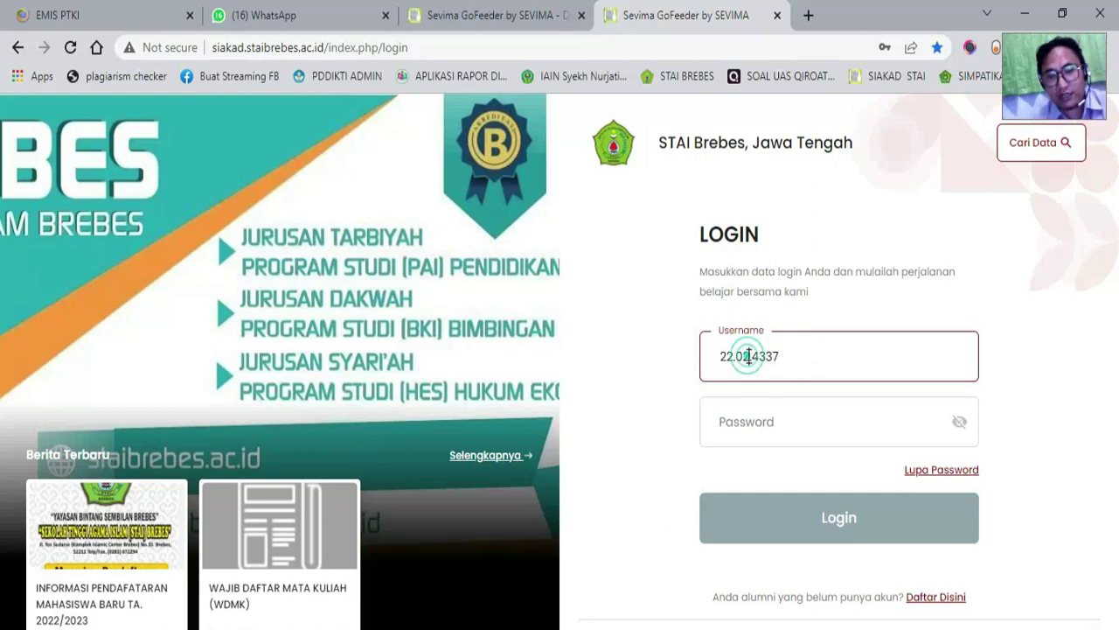
pyautogui.click(785, 359)
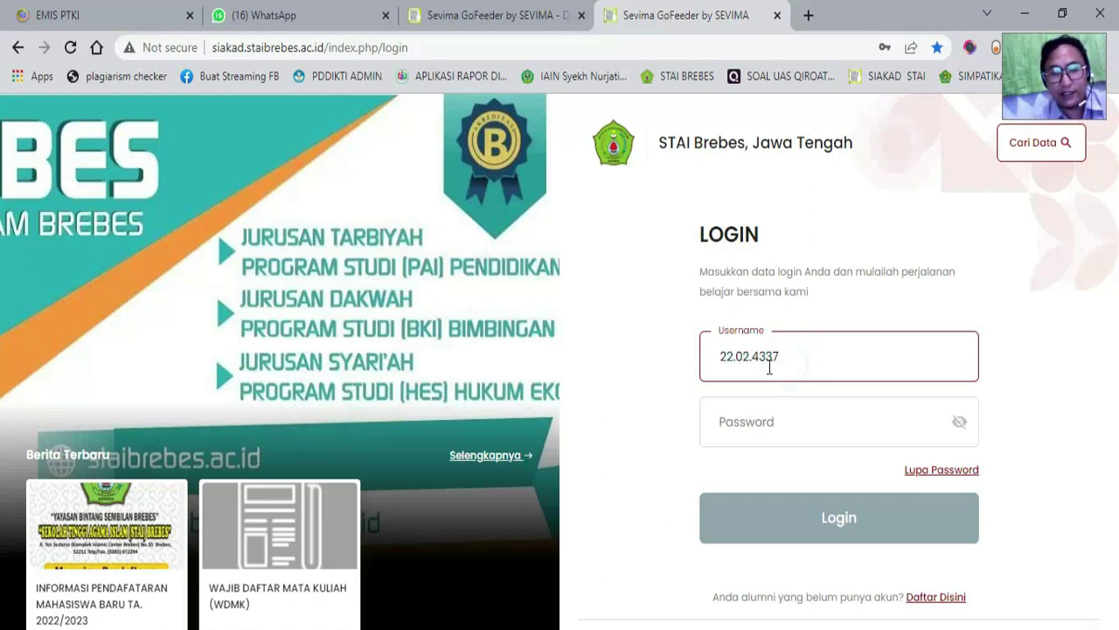
# Copy the student's Hints value from the user list into the login form's Password field and make the password readable
pyautogui.click(712, 425)
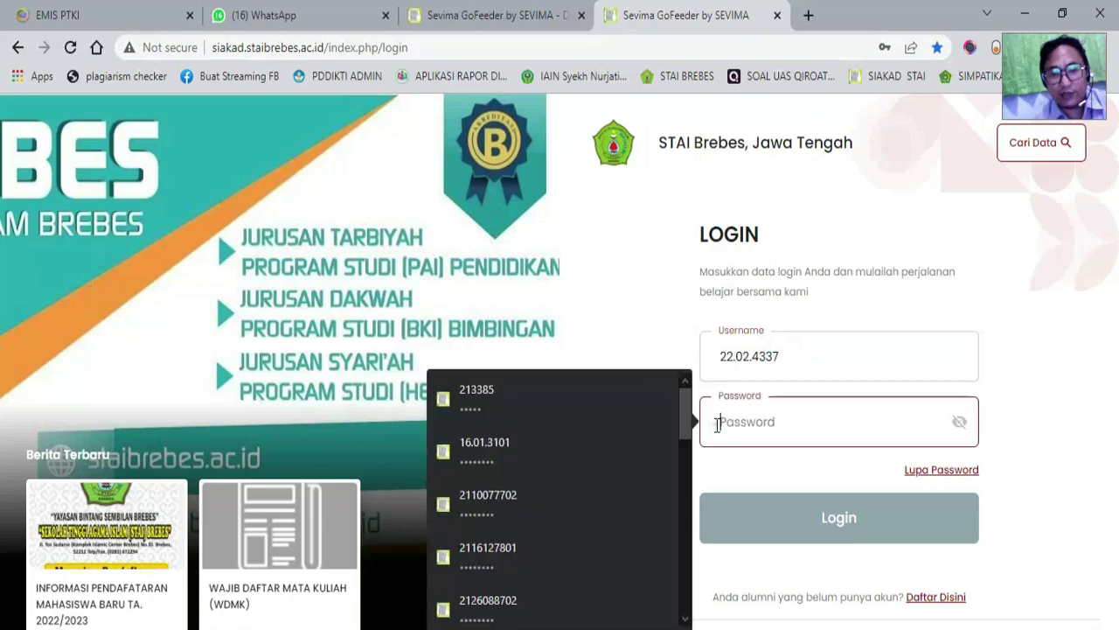
pyautogui.click(434, 18)
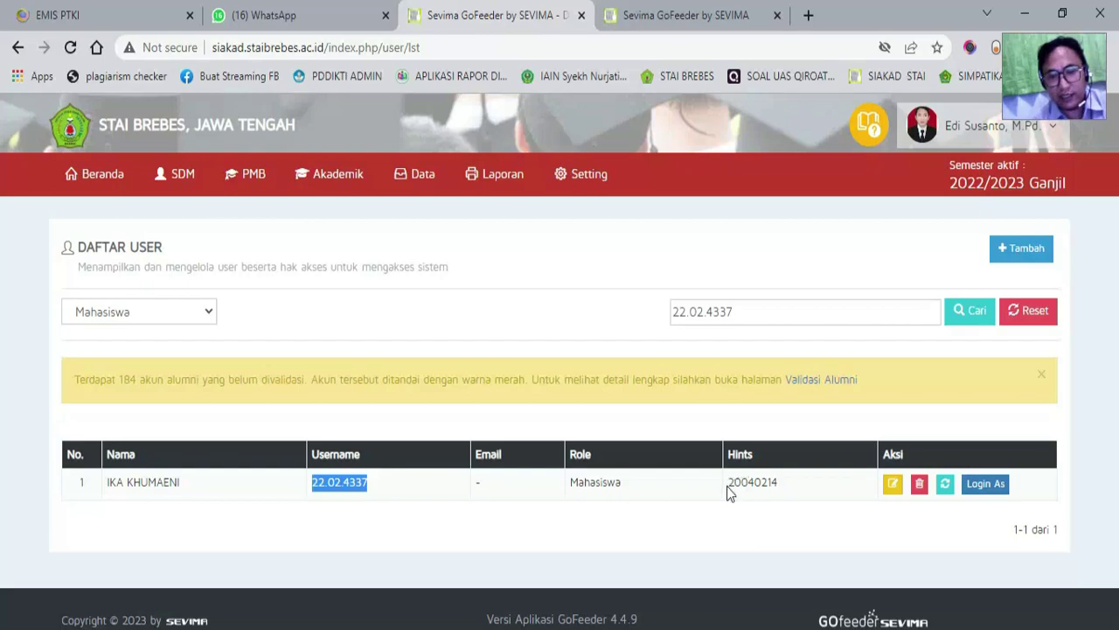
pyautogui.moveTo(733, 486); pyautogui.dragTo(753, 490)
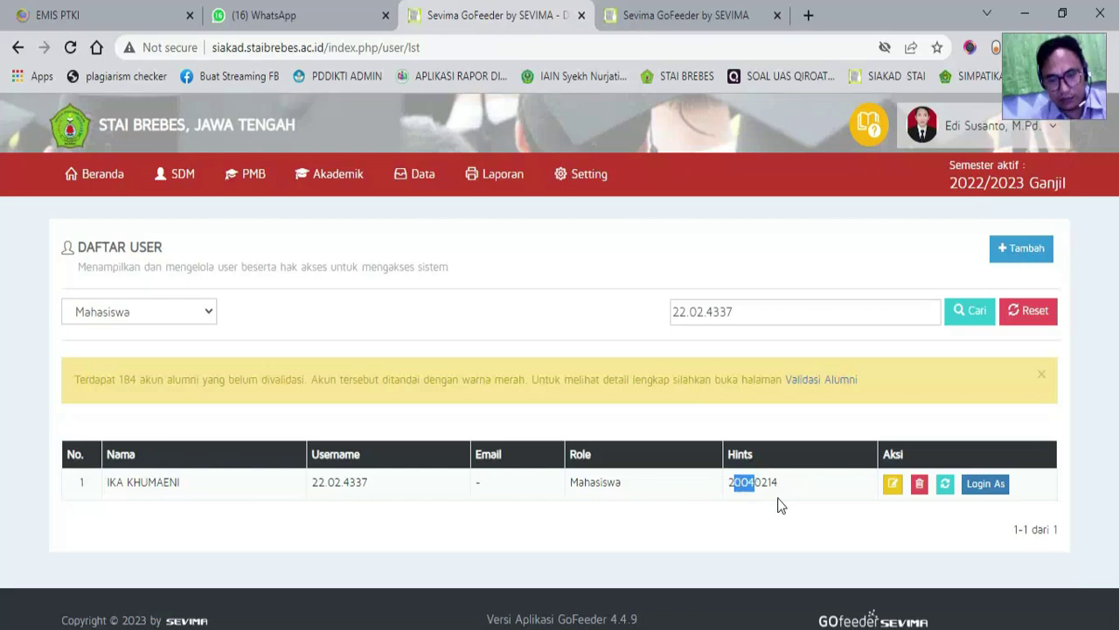
pyautogui.click(764, 484)
pyautogui.click(765, 485)
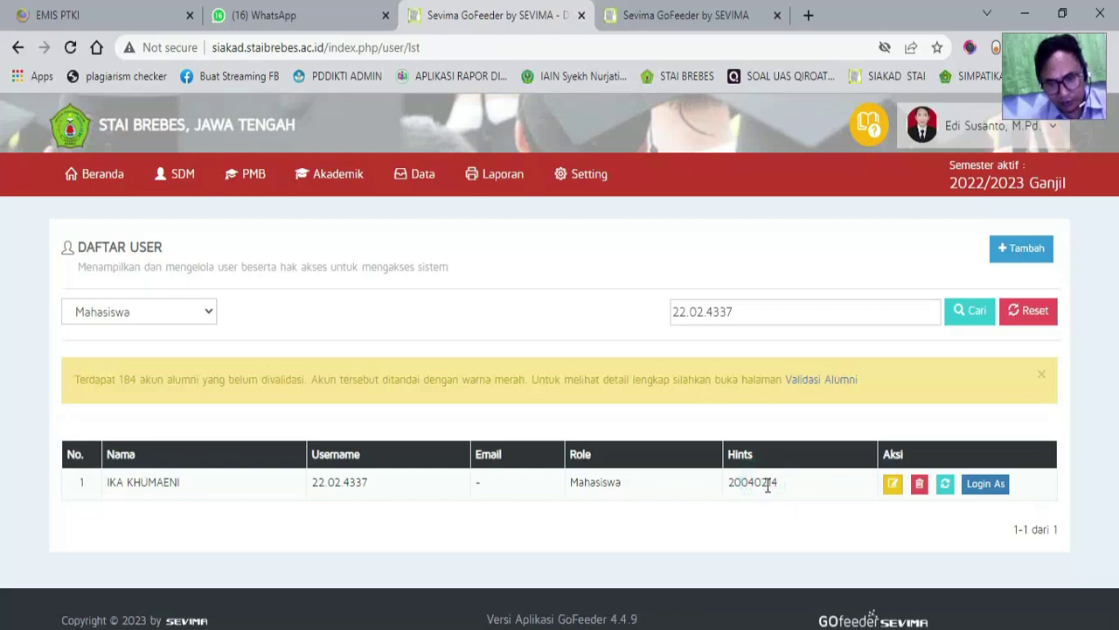
pyautogui.moveTo(767, 485); pyautogui.dragTo(732, 476)
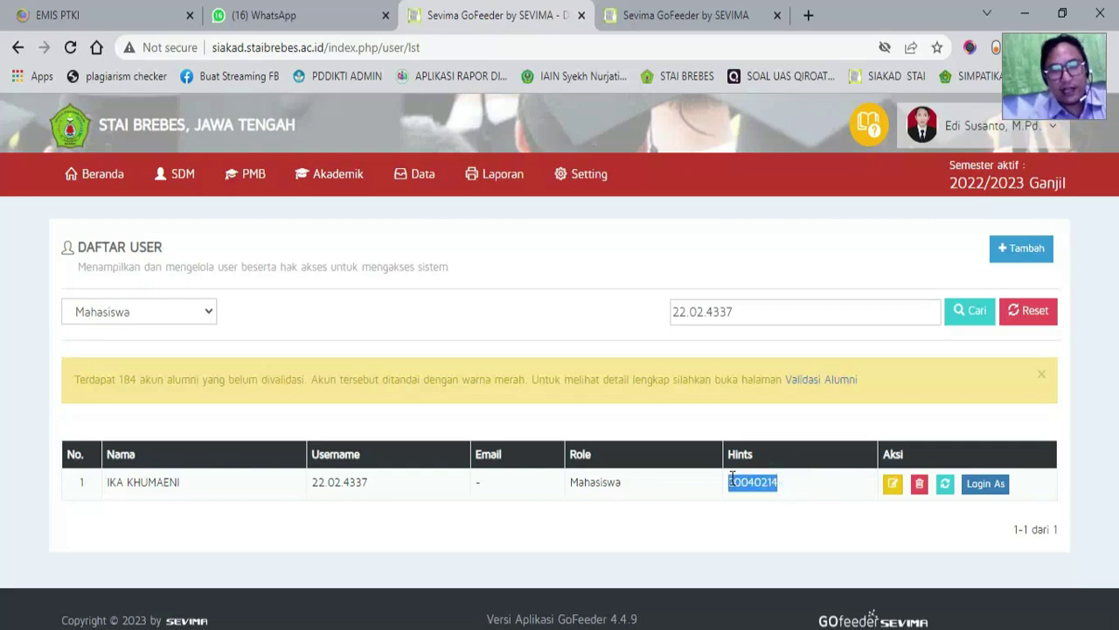
pyautogui.click(674, 22)
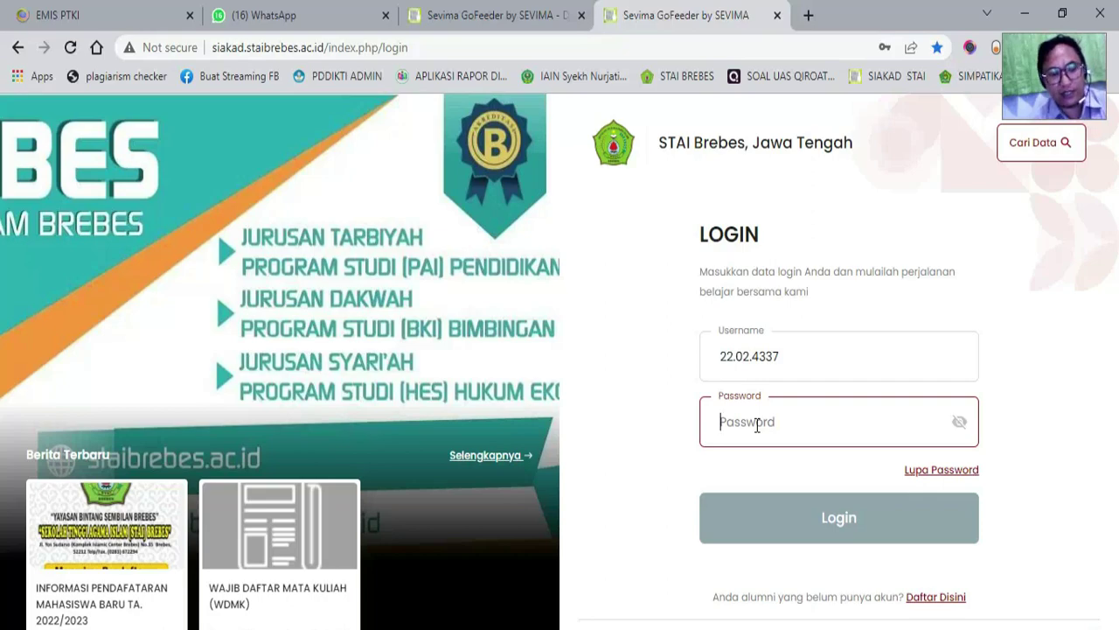
pyautogui.hotkey('ctrl', 'v')
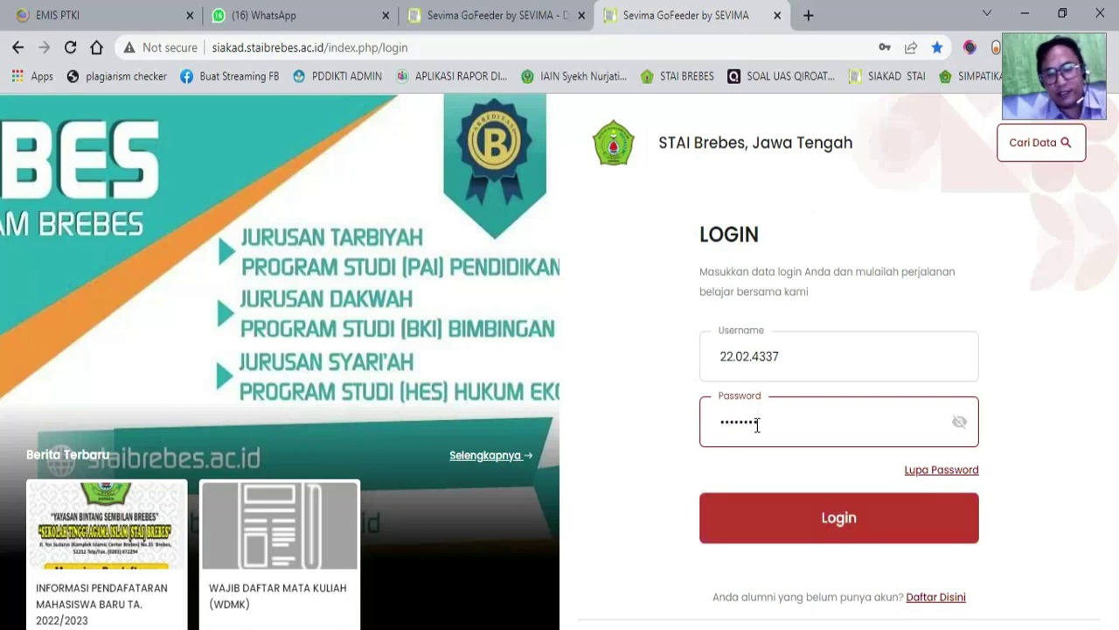
pyautogui.click(960, 425)
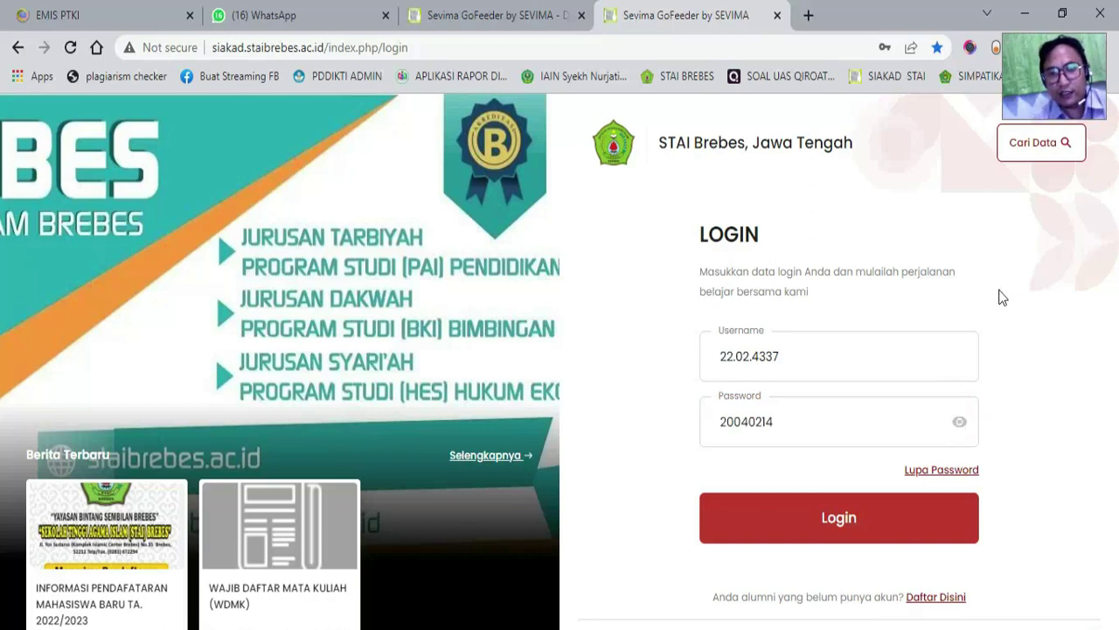
# Log in to the student account and dismiss the browser's offer to save the password
pyautogui.click(824, 516)
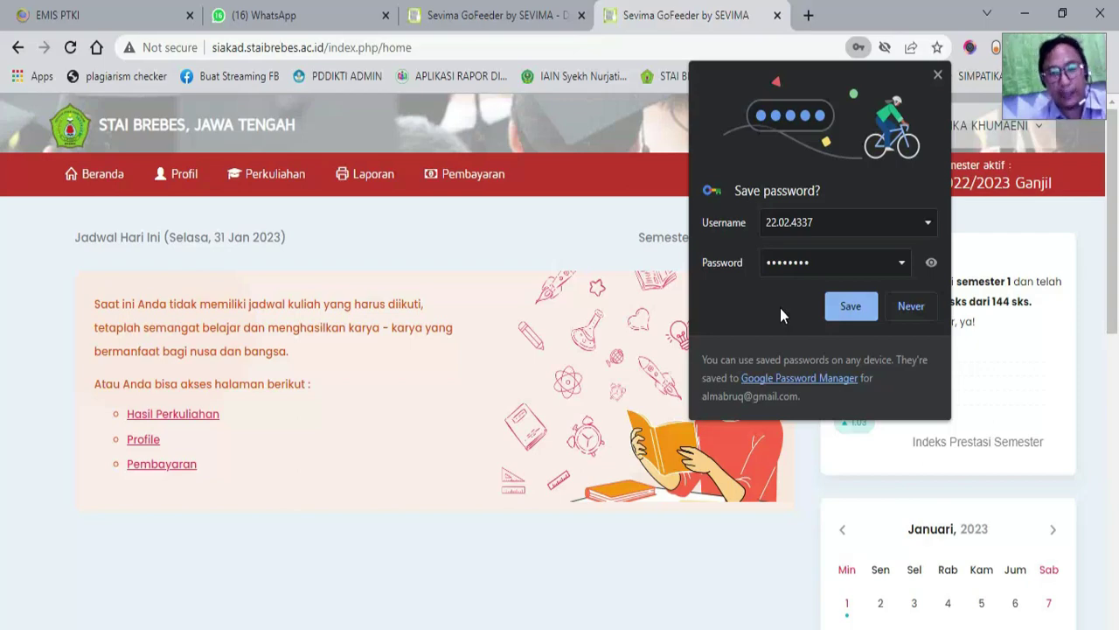
pyautogui.click(938, 76)
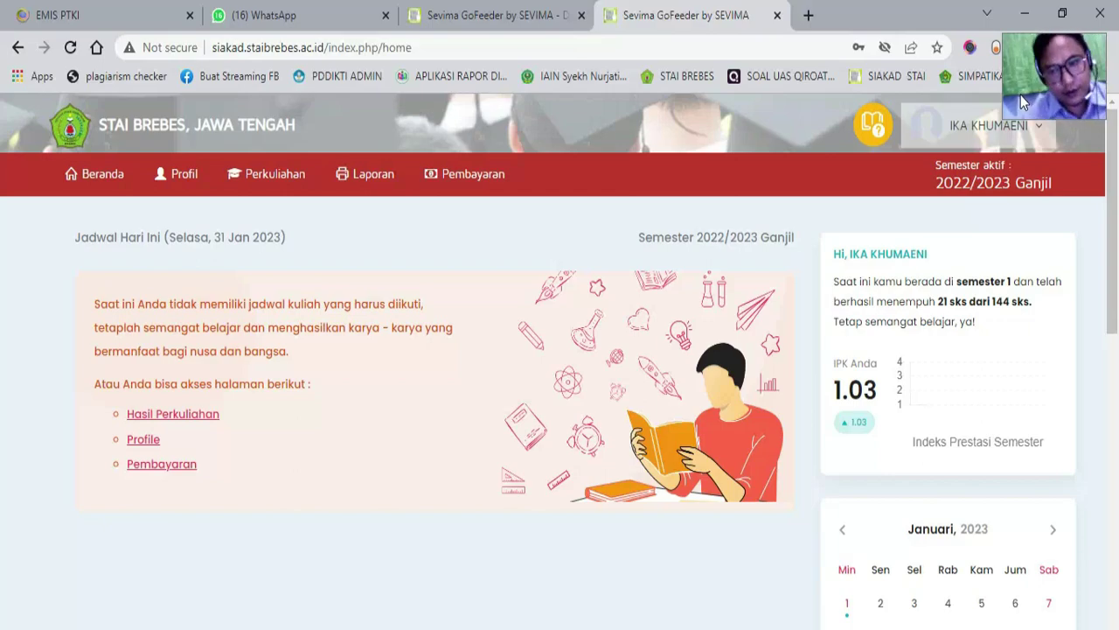
# Open the Ubah Foto Profil page from the student's account options and check where Ubah Password is offered
pyautogui.click(945, 127)
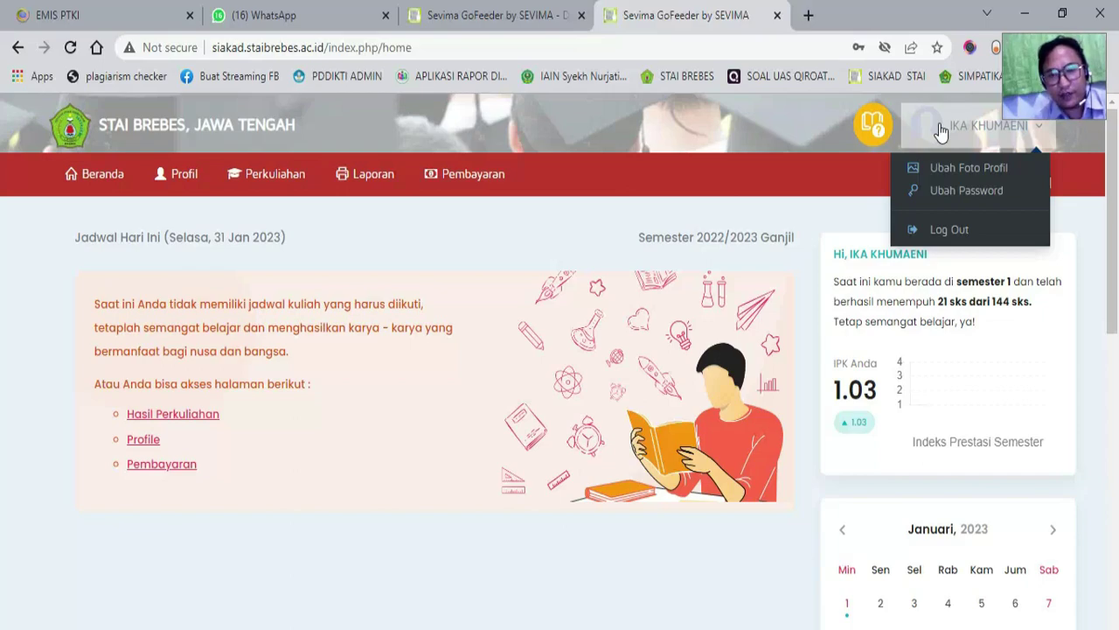
pyautogui.click(945, 175)
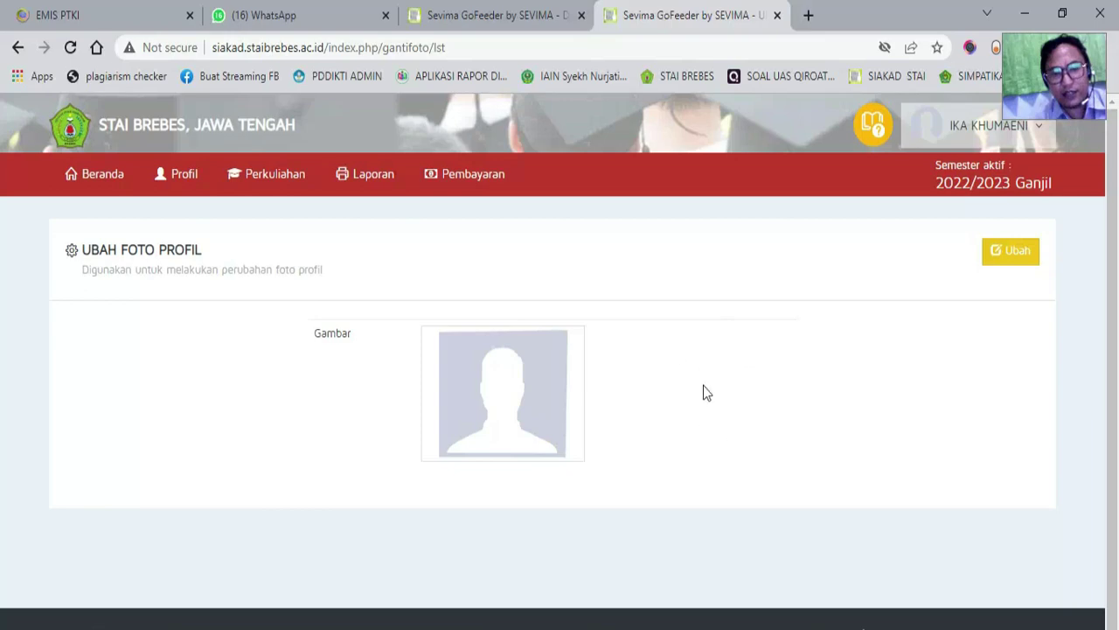
pyautogui.click(993, 125)
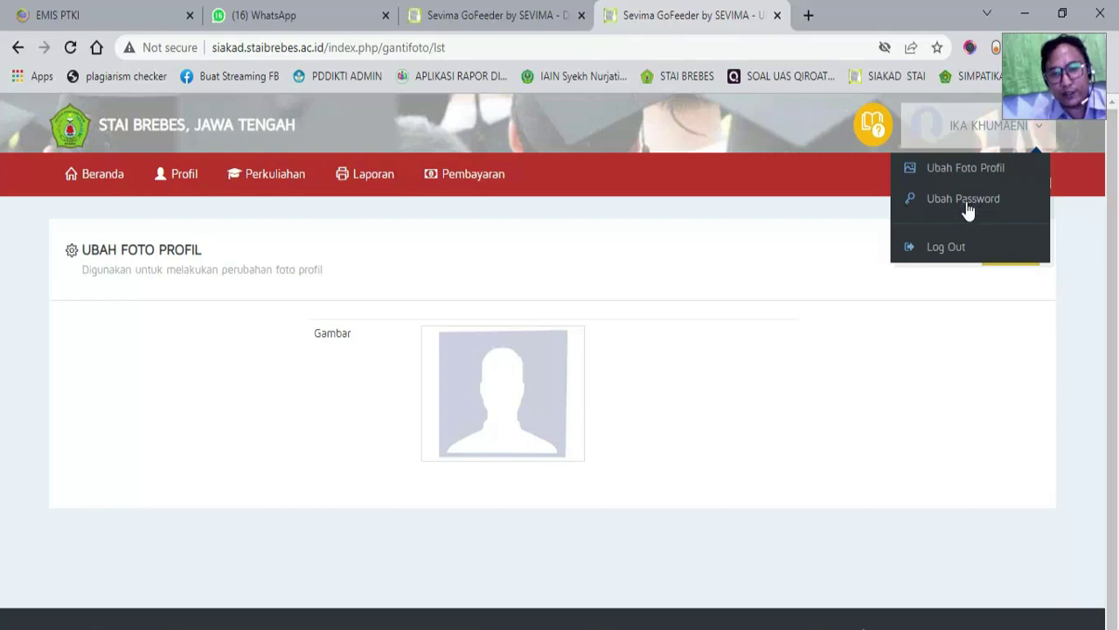
pyautogui.click(668, 270)
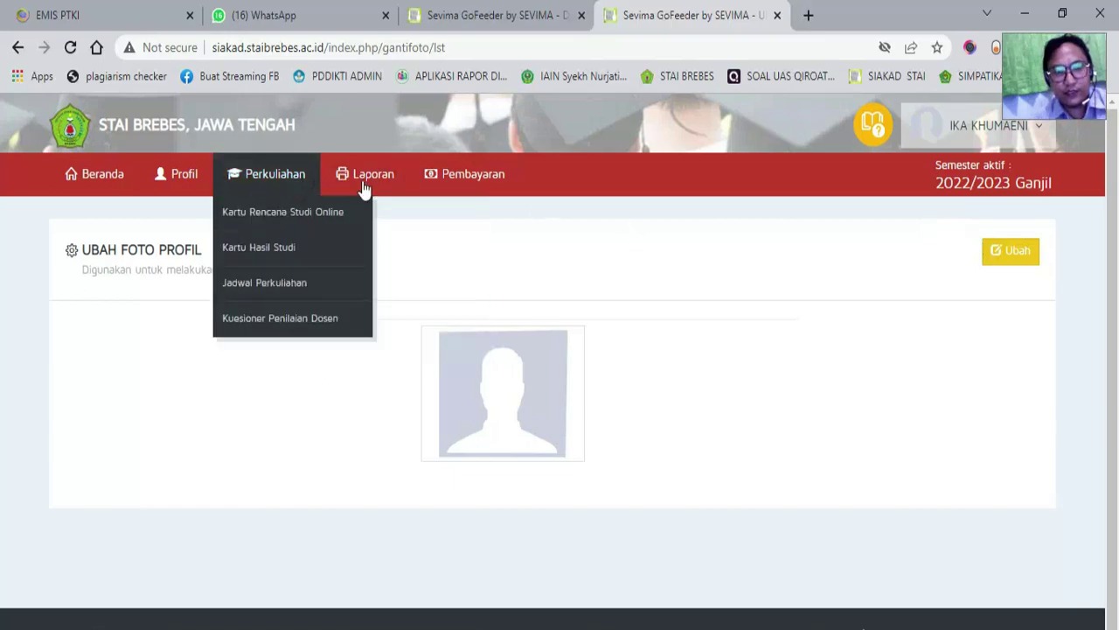
# Look over the Perkuliahan and Pembayaran options, and open the student's Profil page to review the biodata
pyautogui.moveTo(1006, 123)
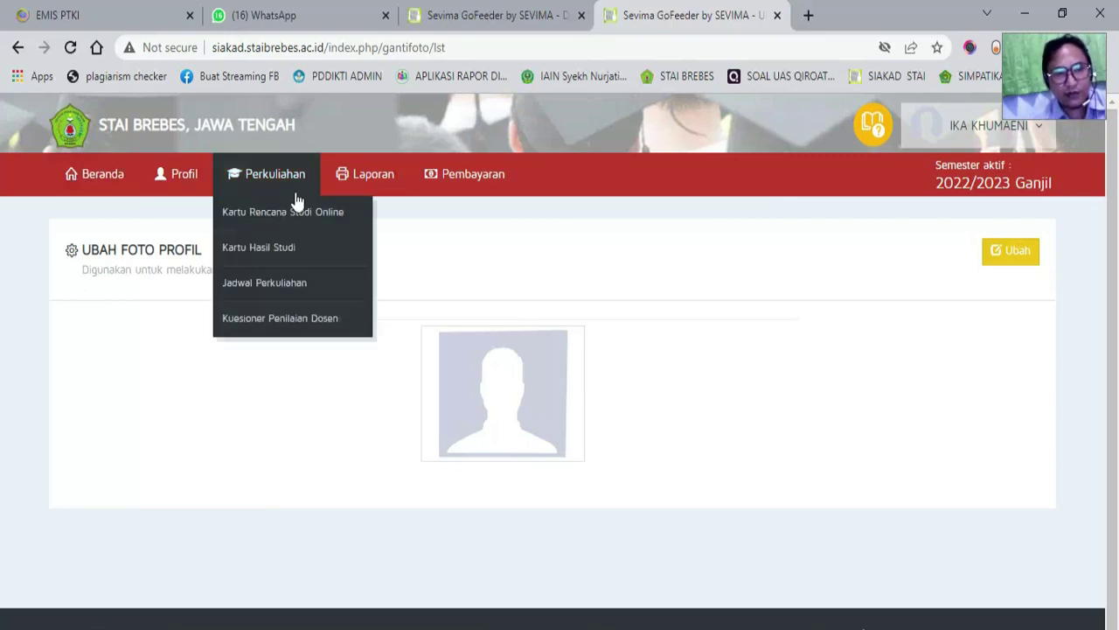
pyautogui.moveTo(473, 185)
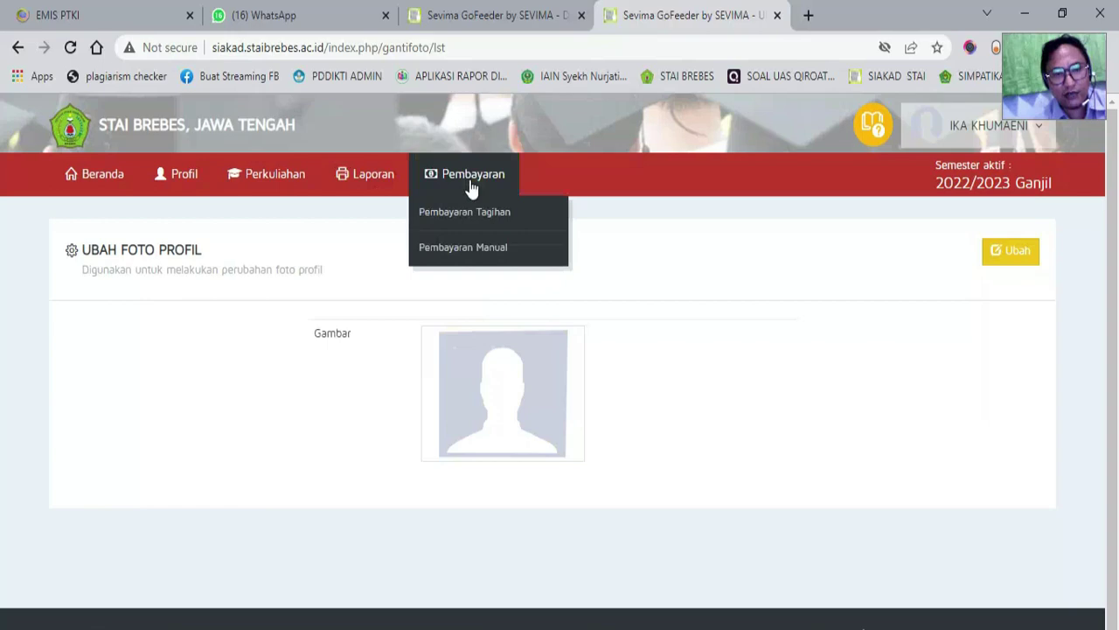
pyautogui.moveTo(291, 179)
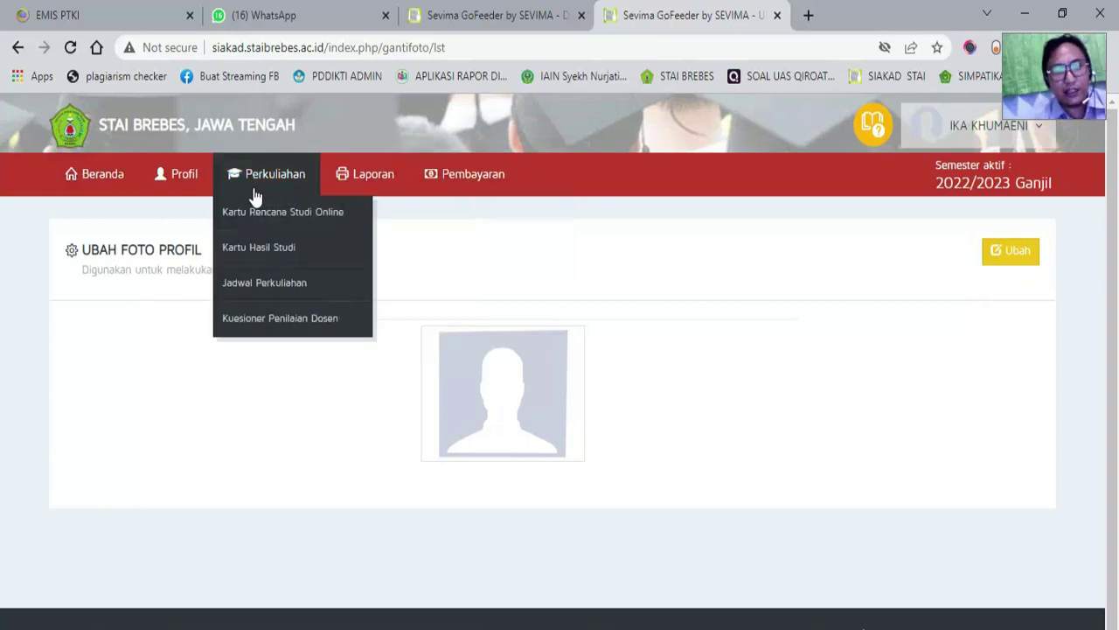
pyautogui.click(181, 186)
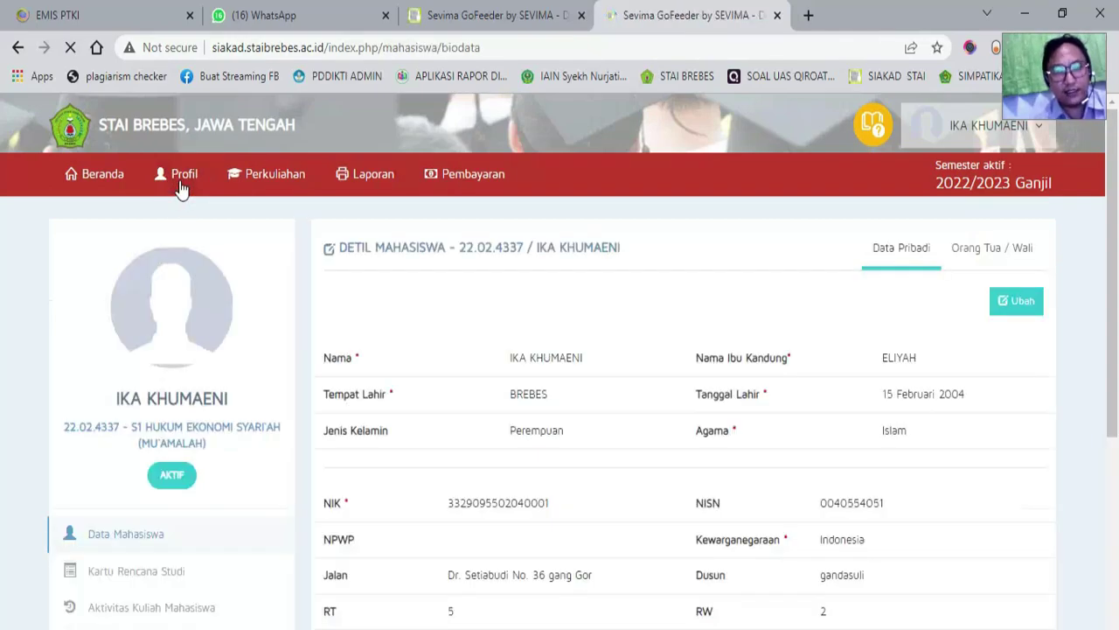
pyautogui.scroll(-4, 2, 242)
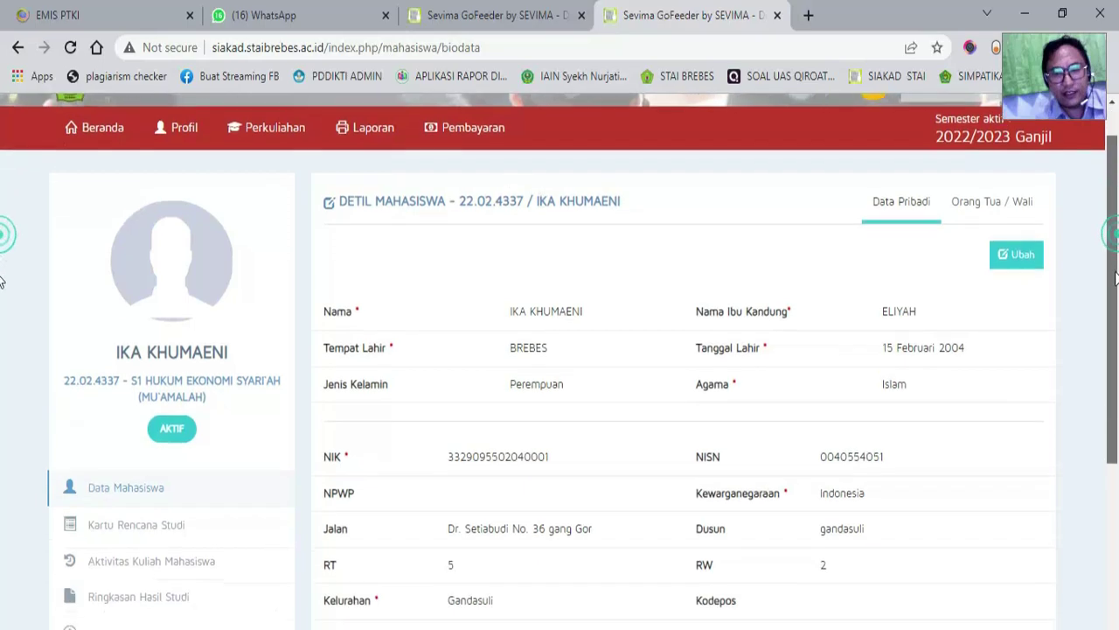
pyautogui.scroll(3, 2, 393)
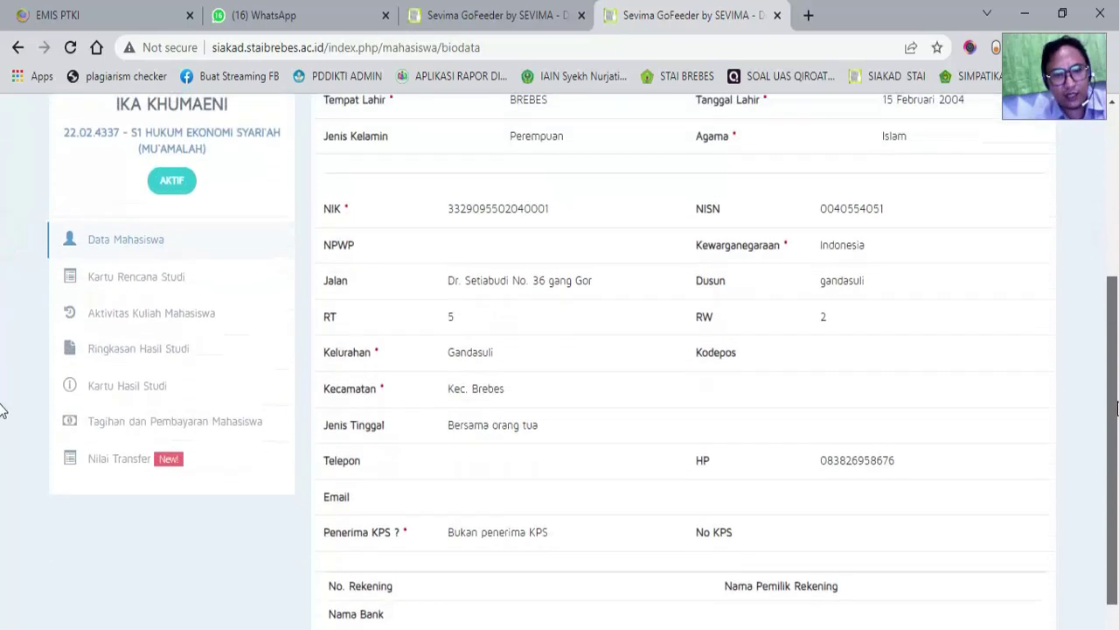
pyautogui.scroll(2, 3, 320)
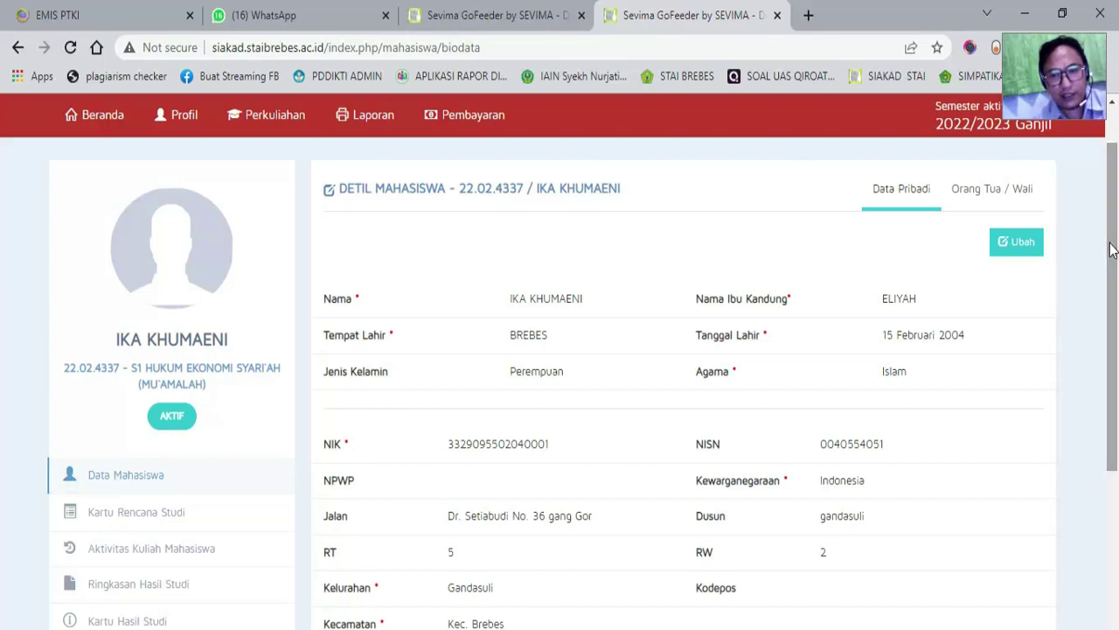
# Open the student's Data Pribadi for editing and check the fixed identity fields above NIK
pyautogui.click(1005, 244)
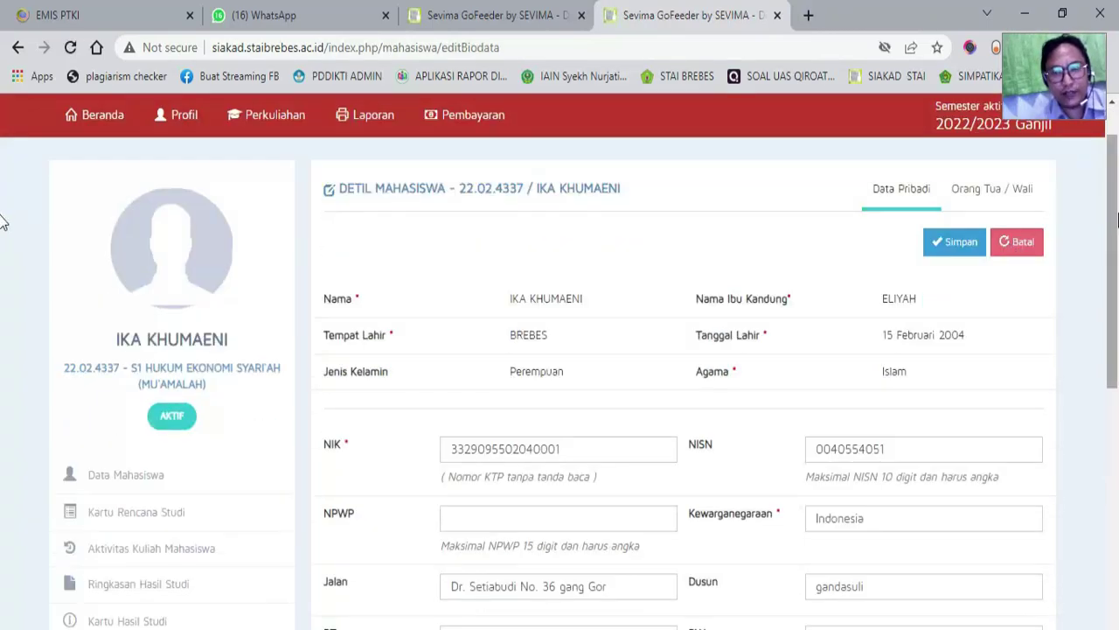
pyautogui.moveTo(1115, 219)
pyautogui.mouseDown()
pyautogui.moveTo(1109, 350)
pyautogui.moveTo(1115, 214)
pyautogui.mouseUp()
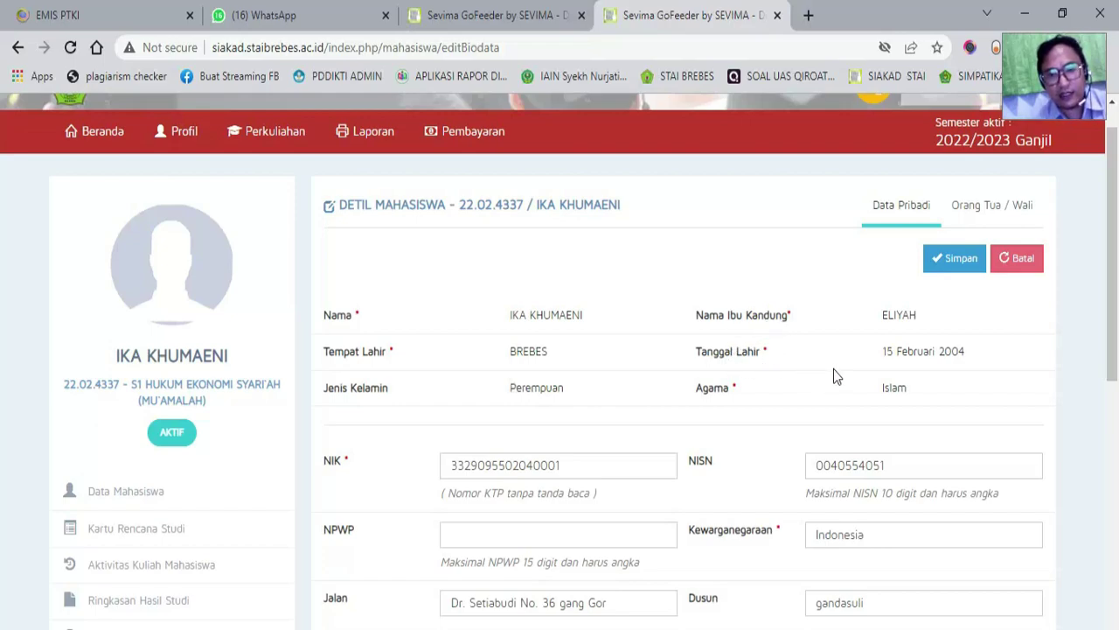
pyautogui.doubleClick(576, 324)
pyautogui.click(725, 355)
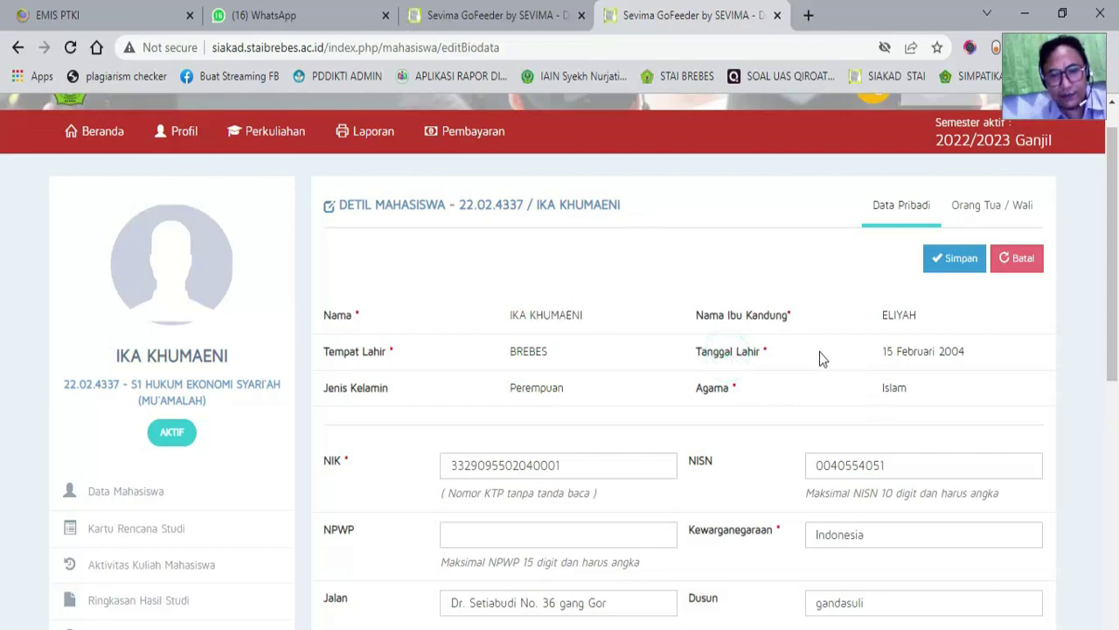
# Highlight the fixed identity block from Nama to Agama to examine which details cannot be edited
pyautogui.moveTo(920, 393); pyautogui.dragTo(311, 326)
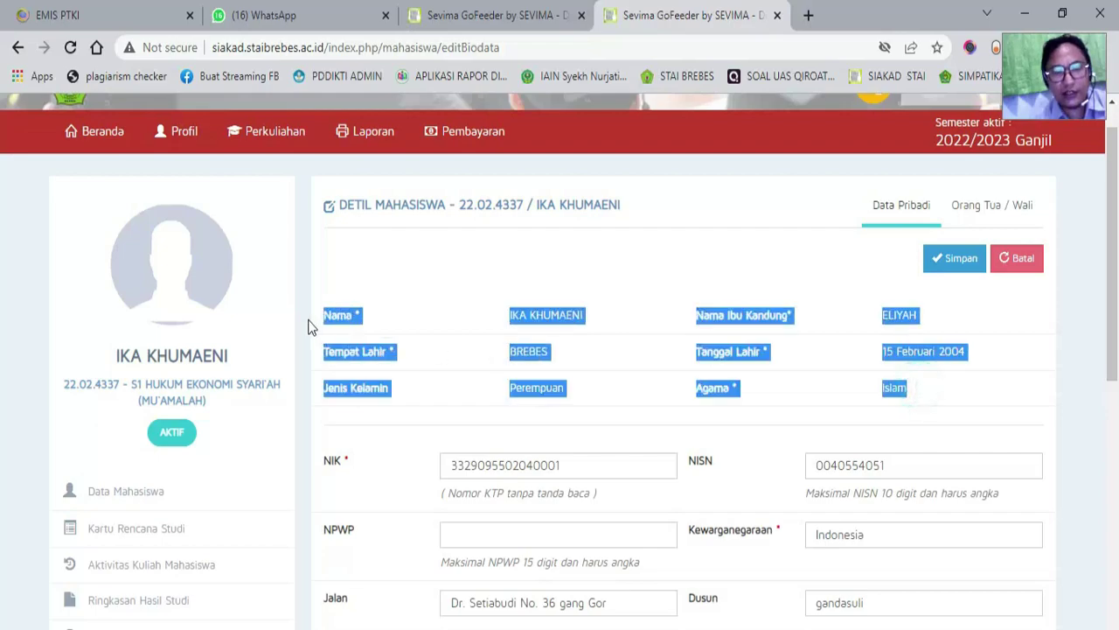
pyautogui.click(473, 310)
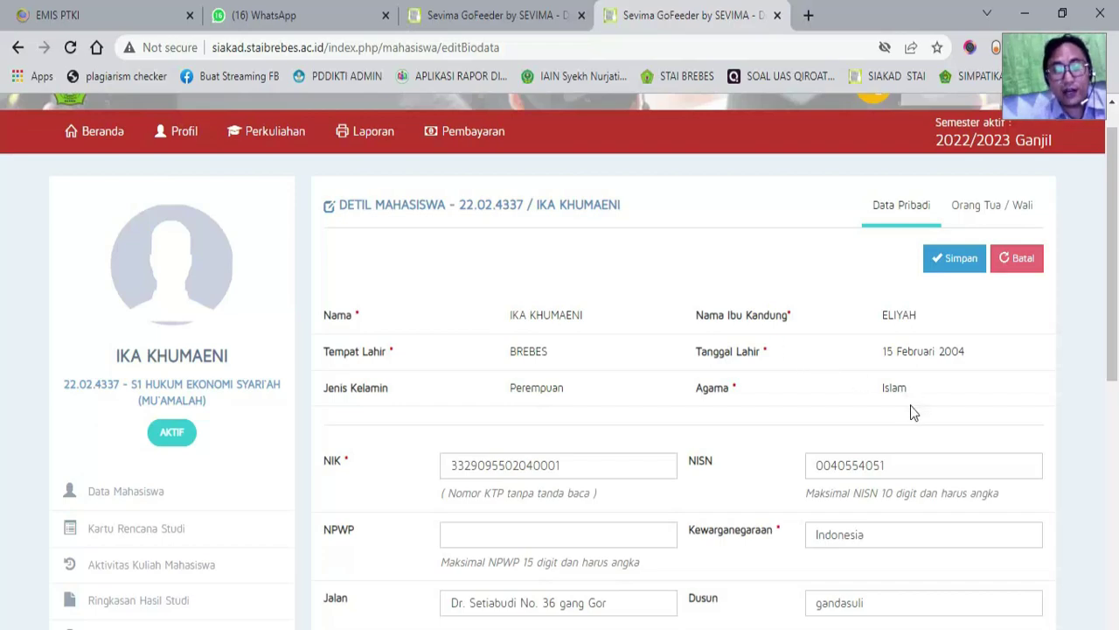
pyautogui.moveTo(910, 405); pyautogui.dragTo(307, 294)
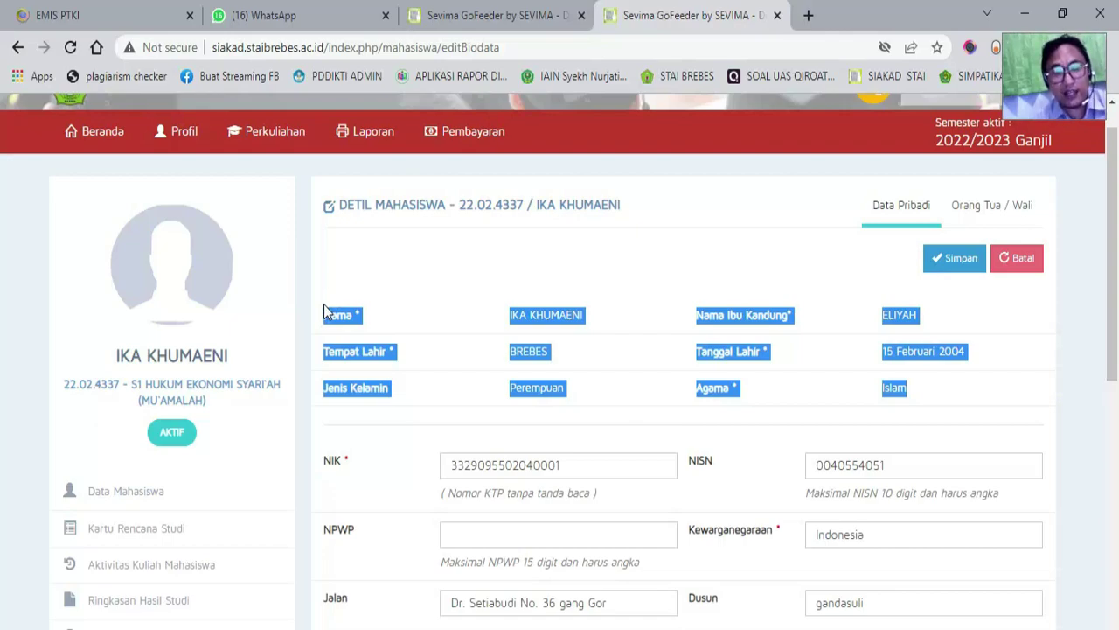
pyautogui.click(656, 300)
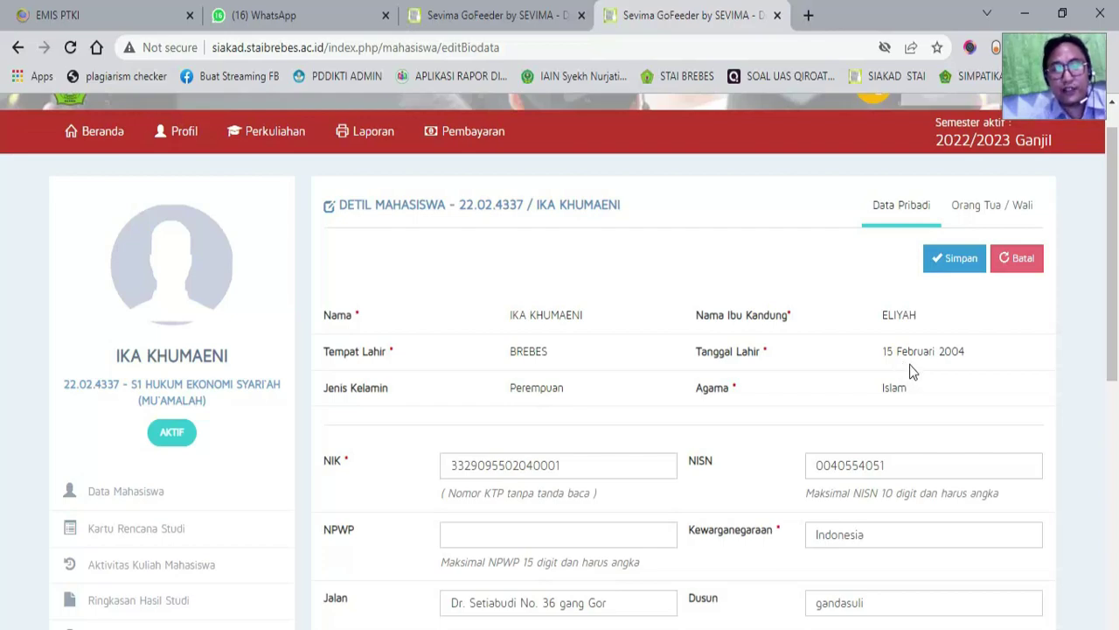
pyautogui.moveTo(969, 403); pyautogui.dragTo(332, 316)
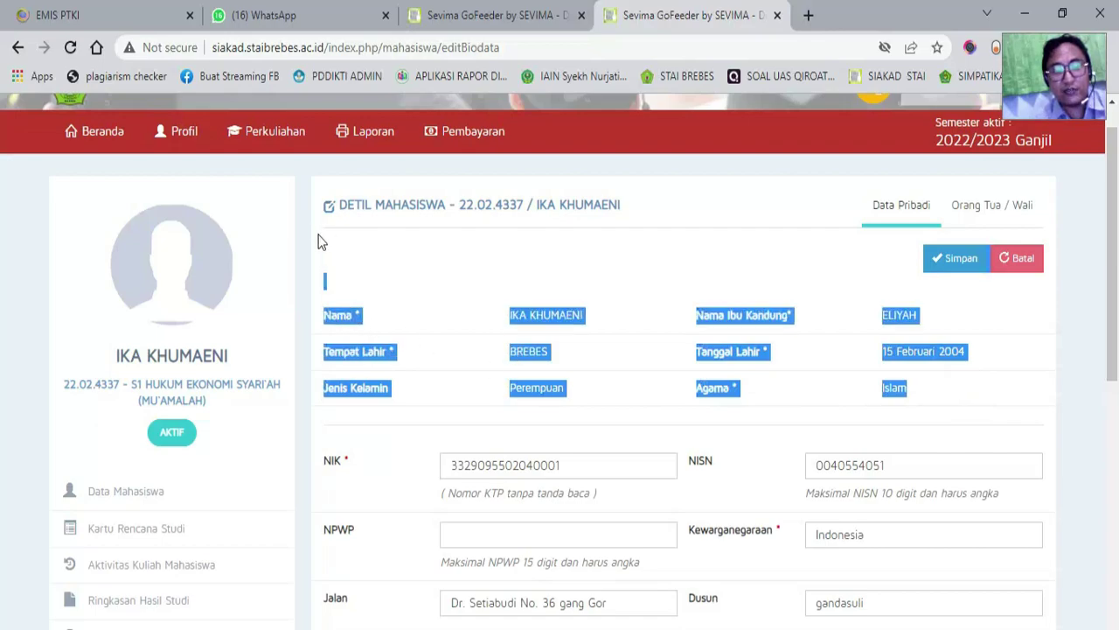
pyautogui.moveTo(320, 241); pyautogui.dragTo(327, 302)
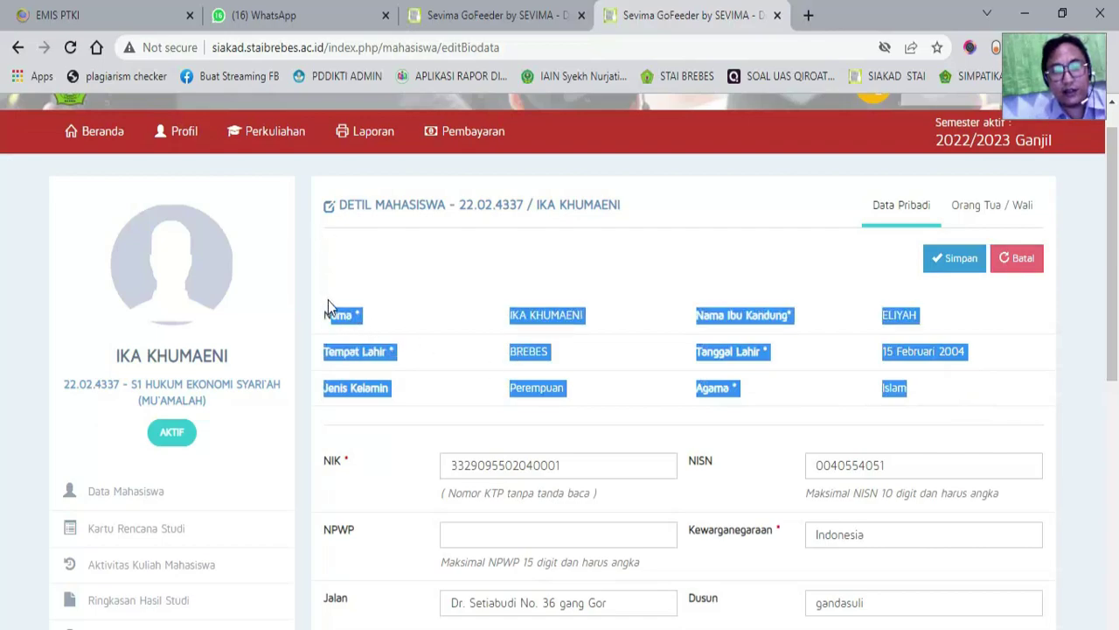
pyautogui.click(327, 312)
pyautogui.moveTo(328, 316); pyautogui.dragTo(920, 393)
pyautogui.click(790, 297)
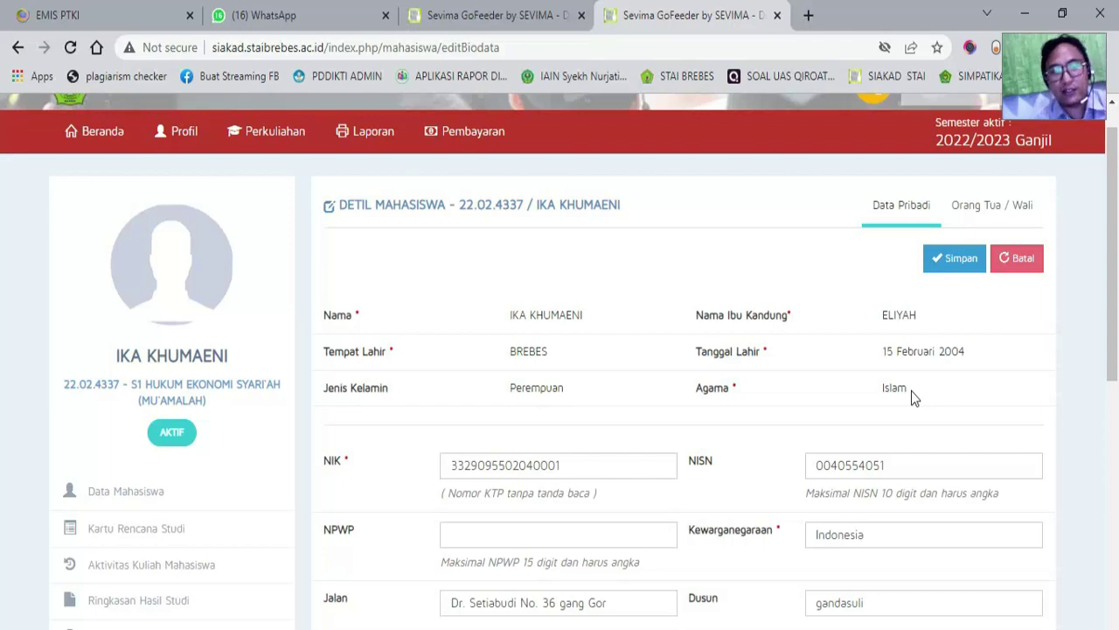
pyautogui.moveTo(911, 391); pyautogui.dragTo(325, 321)
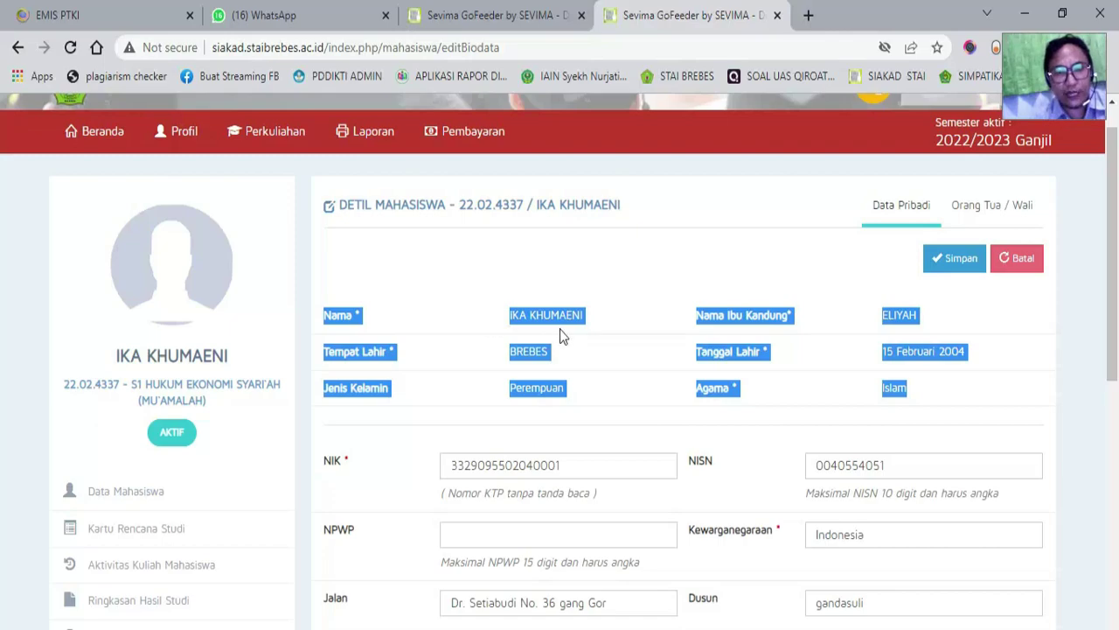
pyautogui.click(736, 339)
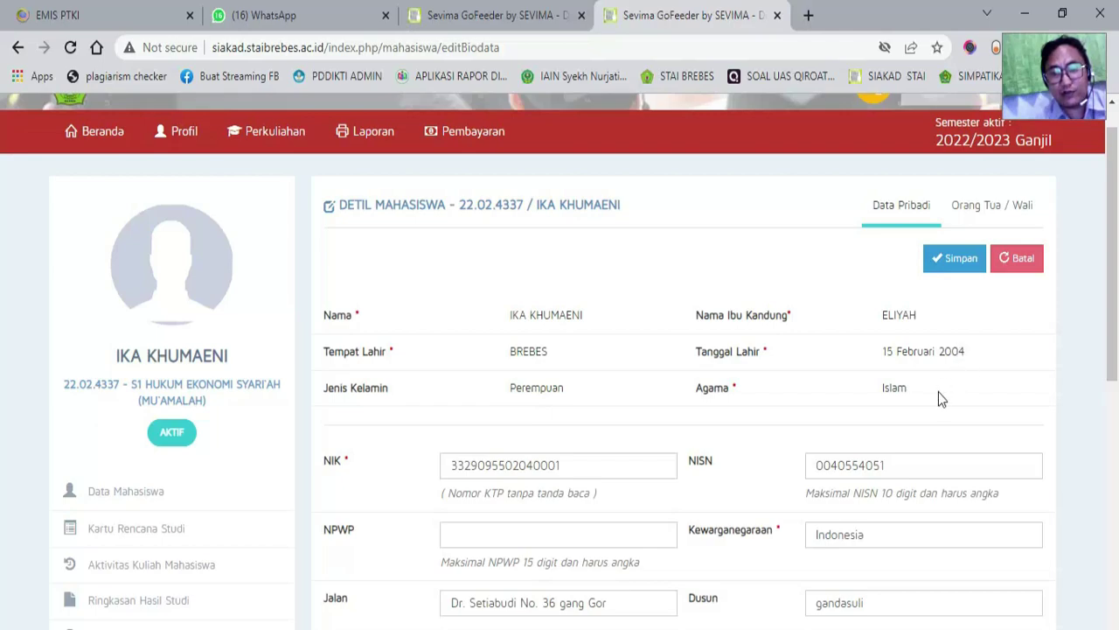
pyautogui.moveTo(938, 392); pyautogui.dragTo(322, 317)
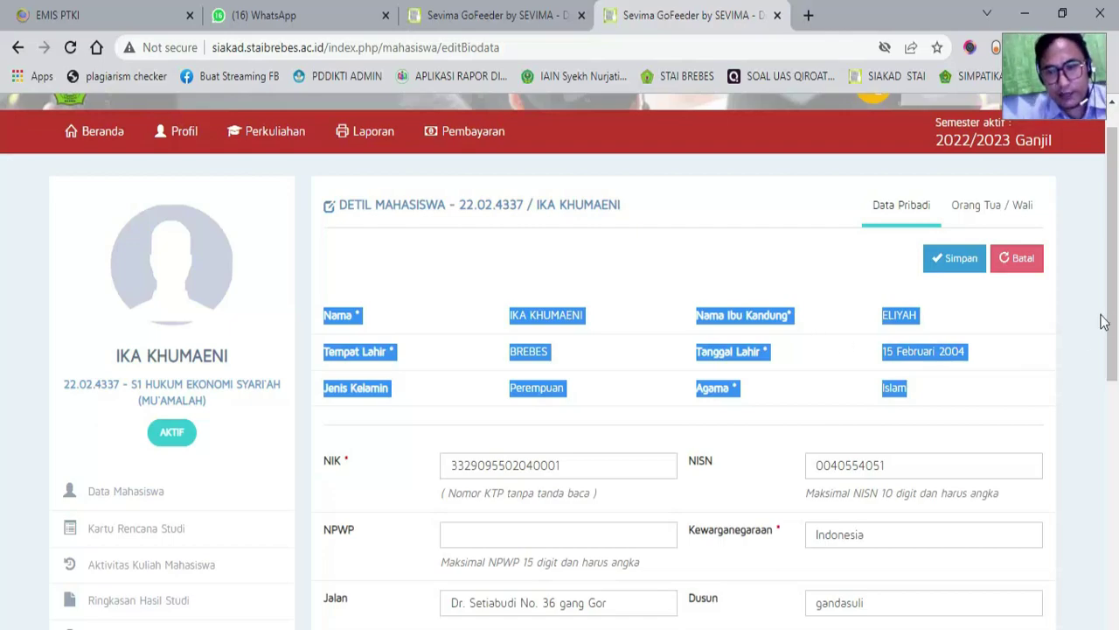
# Review the editable Data Pribadi fields from NIK through address, contact and KPS details to Nama Bank
pyautogui.scroll(-2, 1111, 337)
pyautogui.moveTo(1115, 337); pyautogui.dragTo(1114, 361)
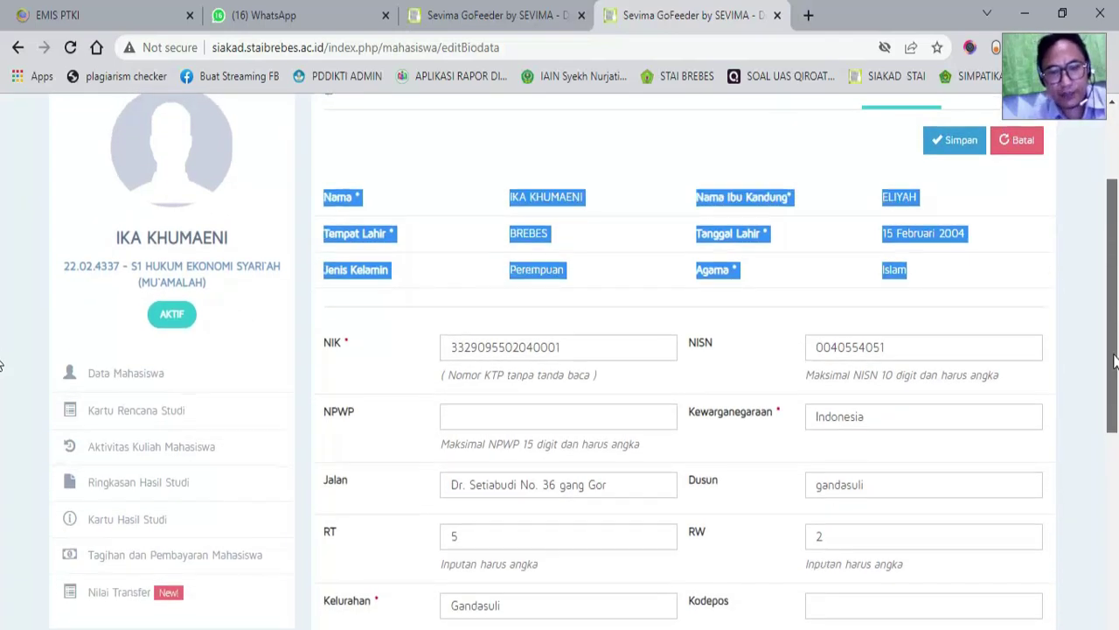
pyautogui.click(600, 355)
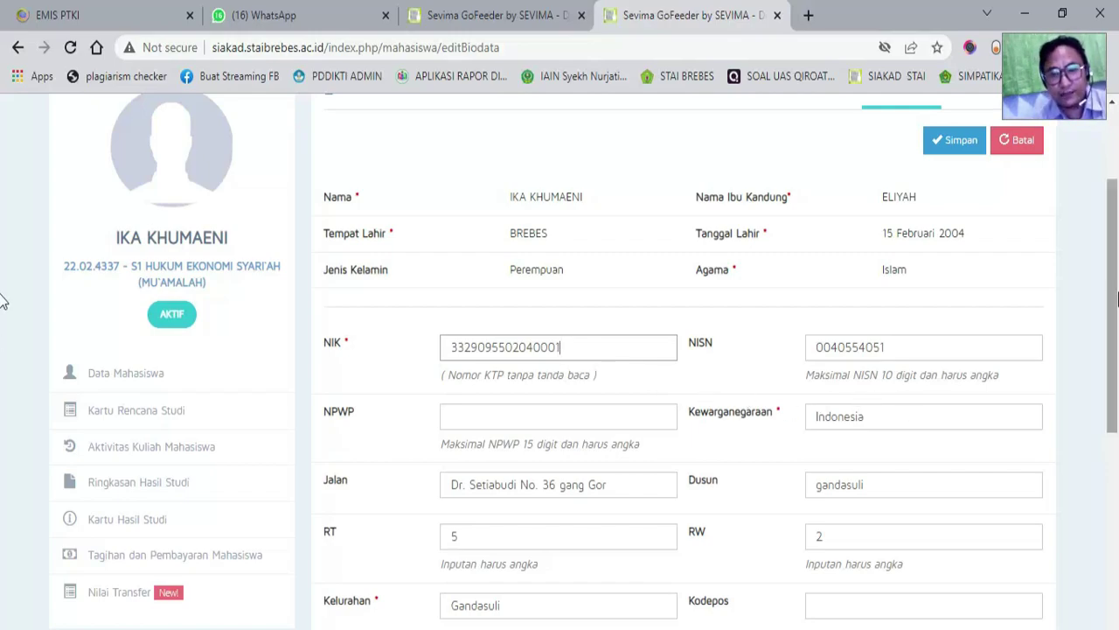
pyautogui.moveTo(1117, 299); pyautogui.dragTo(1117, 495)
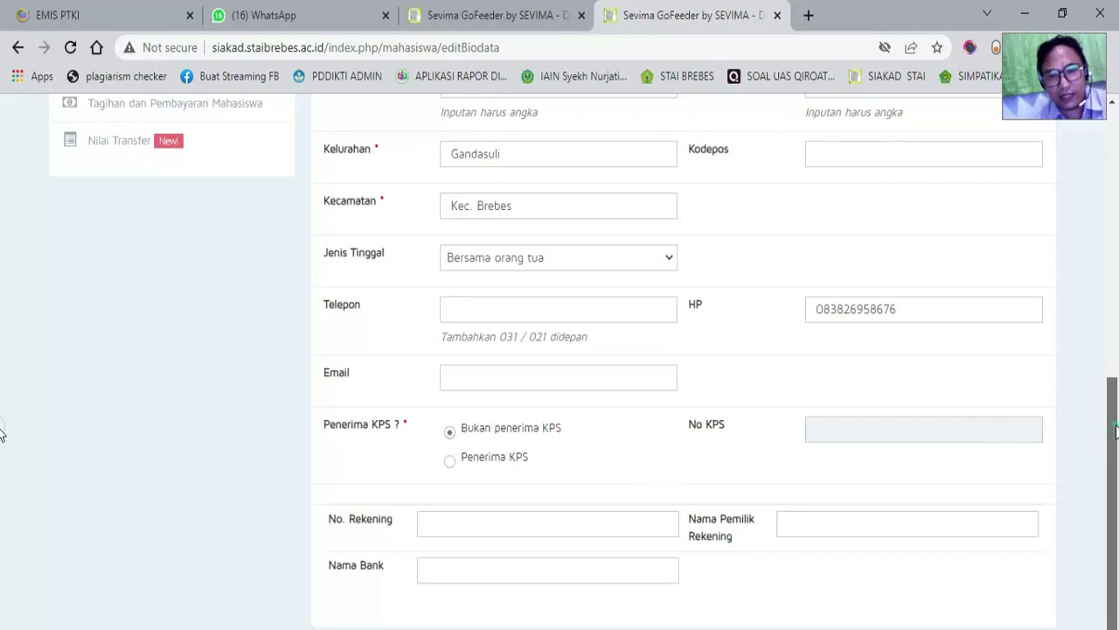
pyautogui.moveTo(1117, 428)
pyautogui.mouseDown()
pyautogui.moveTo(1112, 444)
pyautogui.moveTo(1112, 383)
pyautogui.moveTo(1112, 423)
pyautogui.mouseUp()
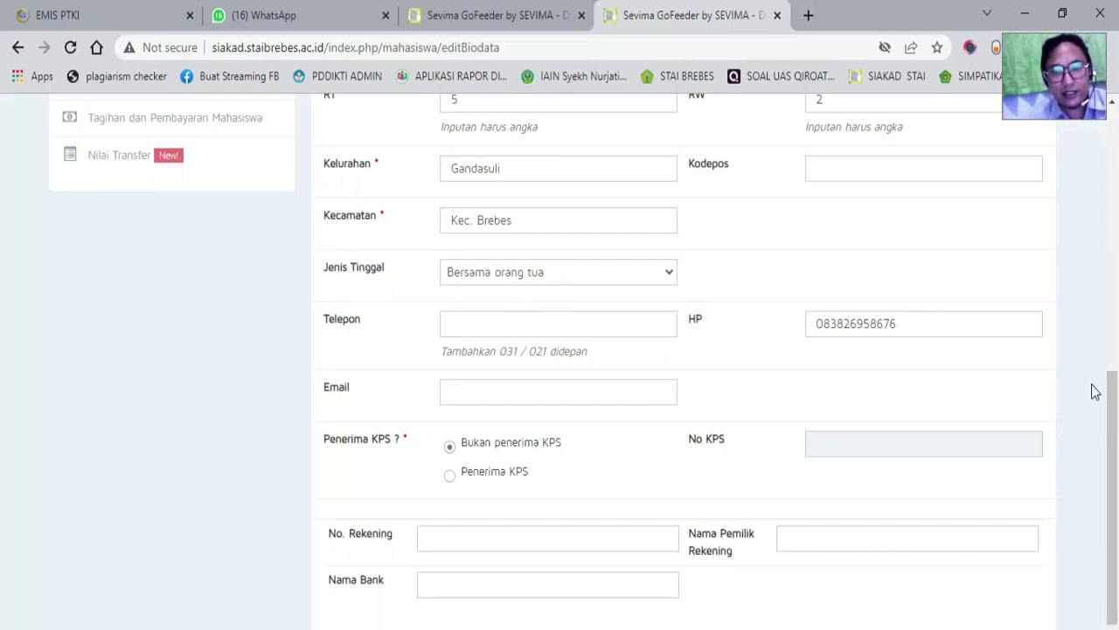
pyautogui.click(1113, 405)
pyautogui.moveTo(1113, 405)
pyautogui.mouseDown()
pyautogui.moveTo(1115, 262)
pyautogui.moveTo(1117, 434)
pyautogui.moveTo(1116, 424)
pyautogui.mouseUp()
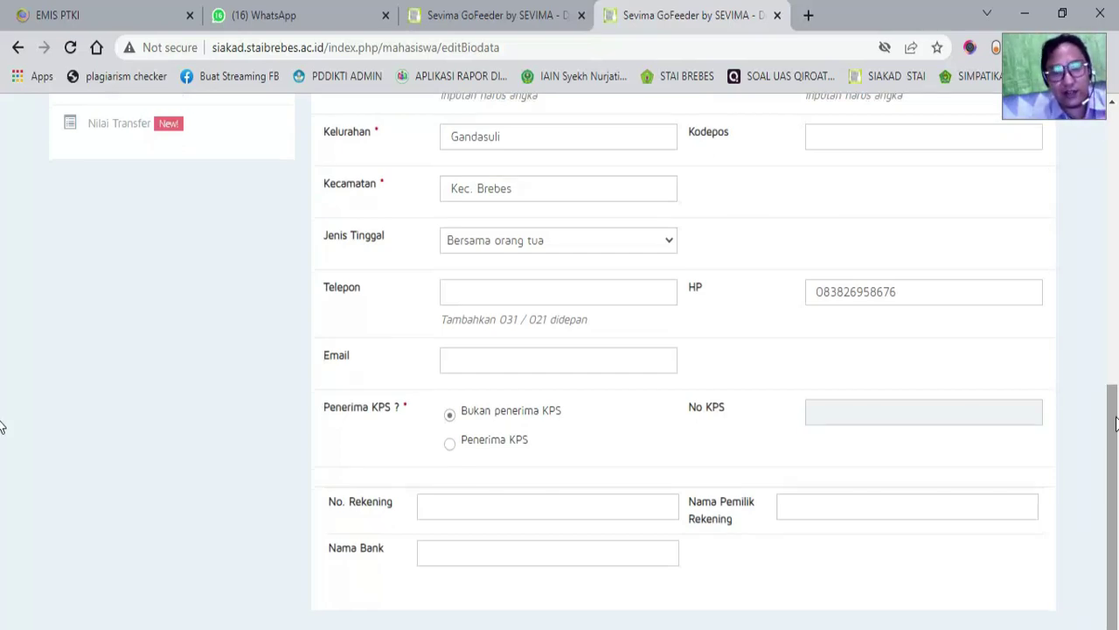
# Open the Orang Tua / Wali section of the edit form and examine the father's Nama Ayah and Tanggal Lahir fields
pyautogui.moveTo(1117, 424); pyautogui.dragTo(1117, 166)
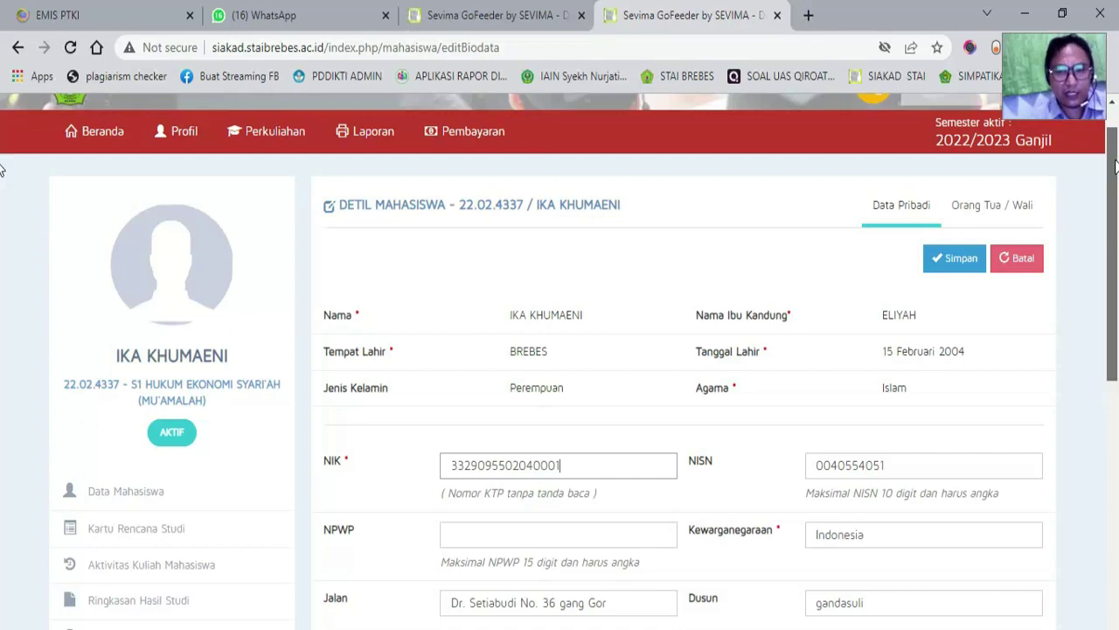
pyautogui.scroll(-1, 2, 168)
pyautogui.scroll(1, 2, 168)
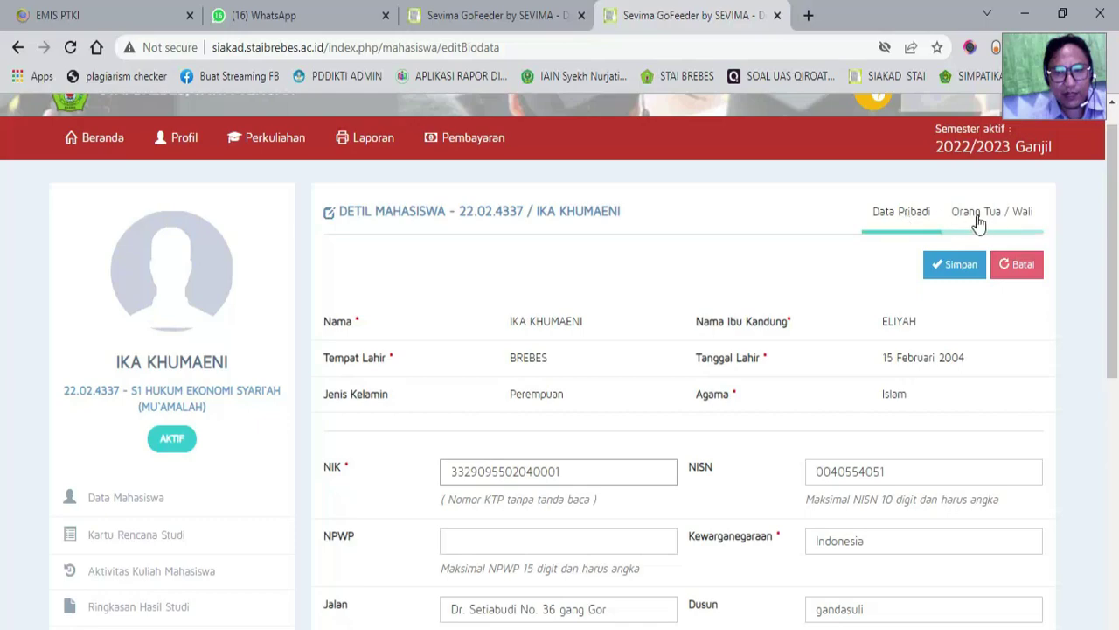
pyautogui.click(986, 223)
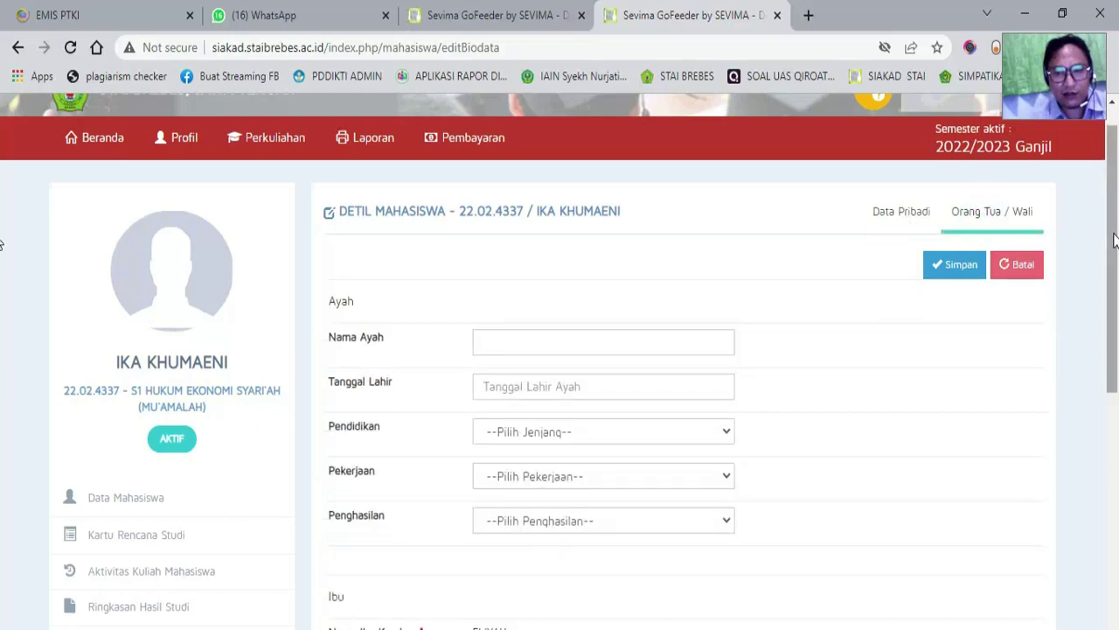
pyautogui.scroll(-1, 1115, 237)
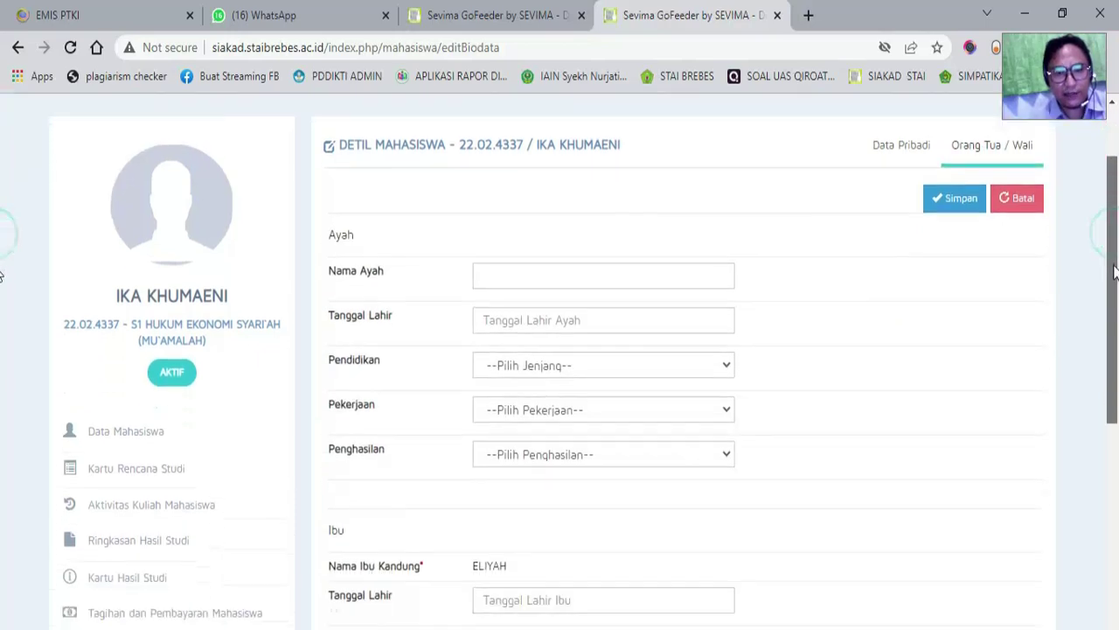
pyautogui.click(572, 278)
pyautogui.click(571, 320)
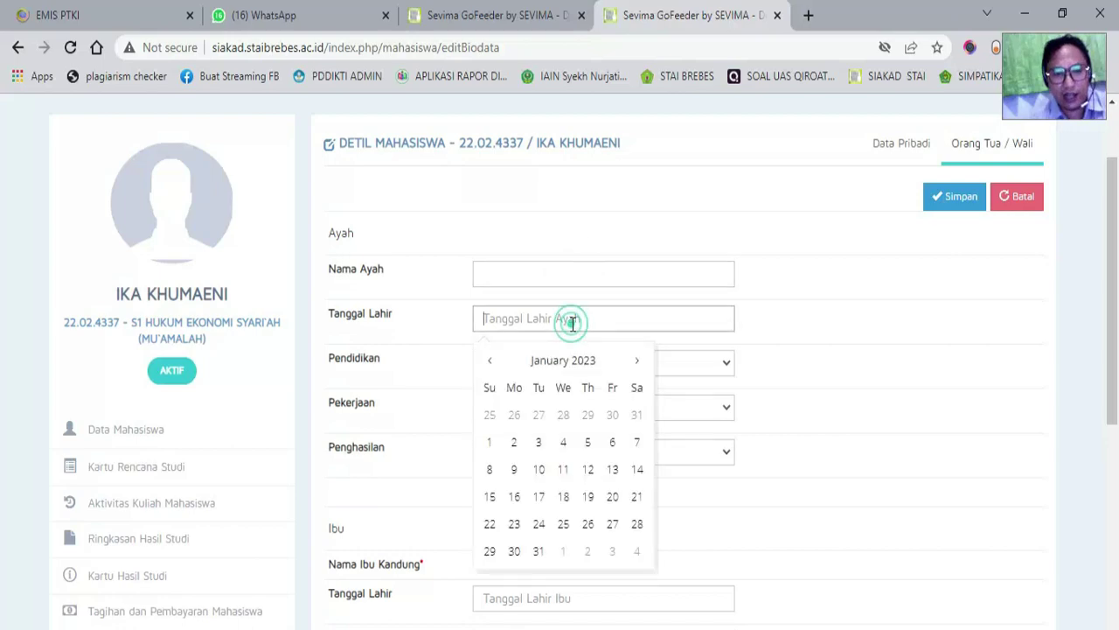
pyautogui.click(866, 361)
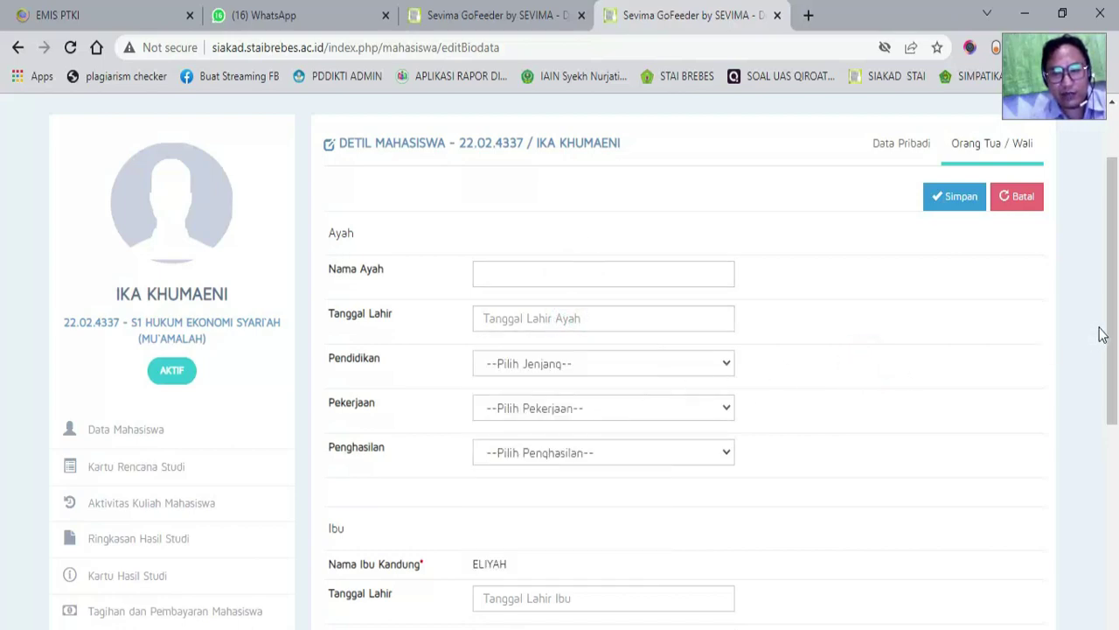
# Switch between the Data Pribadi and Orang Tua / Wali sections of the edit form, ending on Data Pribadi
pyautogui.moveTo(1107, 335); pyautogui.dragTo(1116, 312)
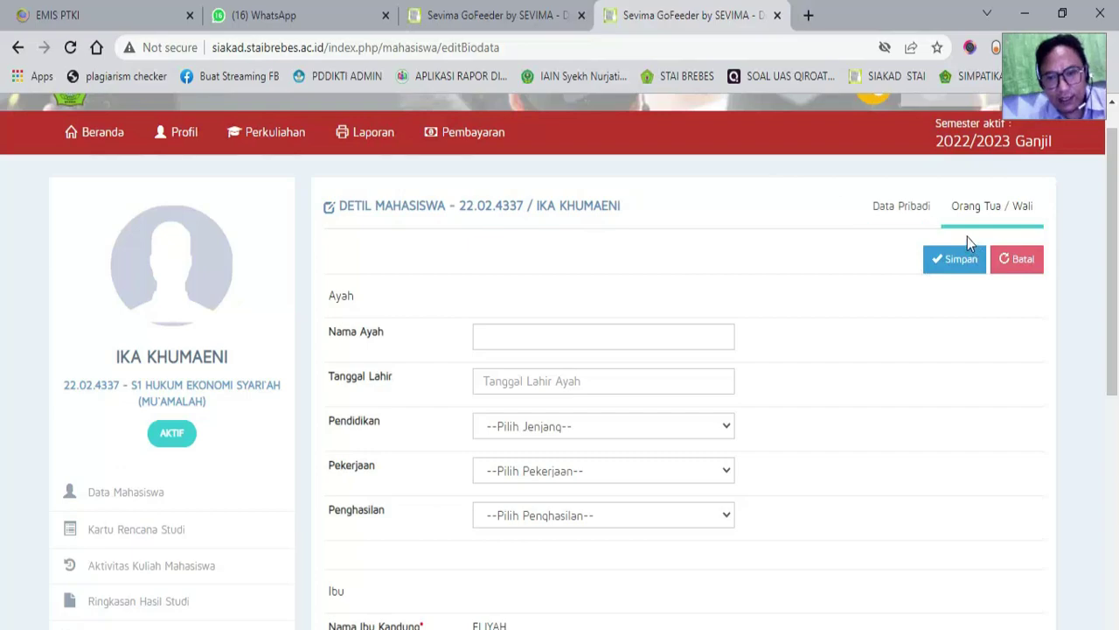
pyautogui.click(909, 212)
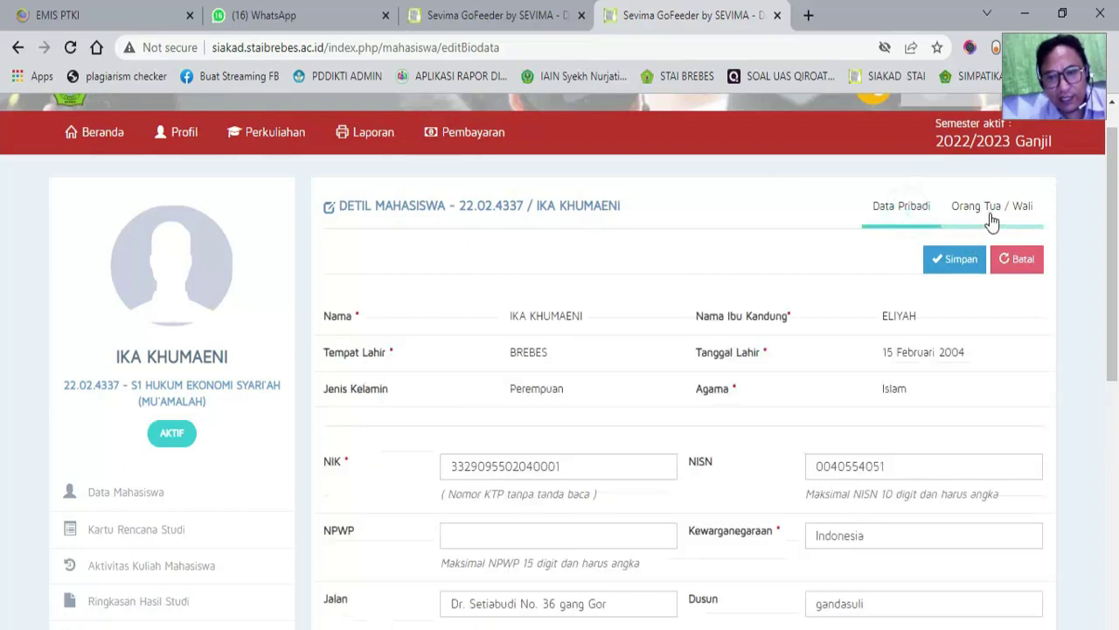
pyautogui.click(990, 213)
pyautogui.click(925, 210)
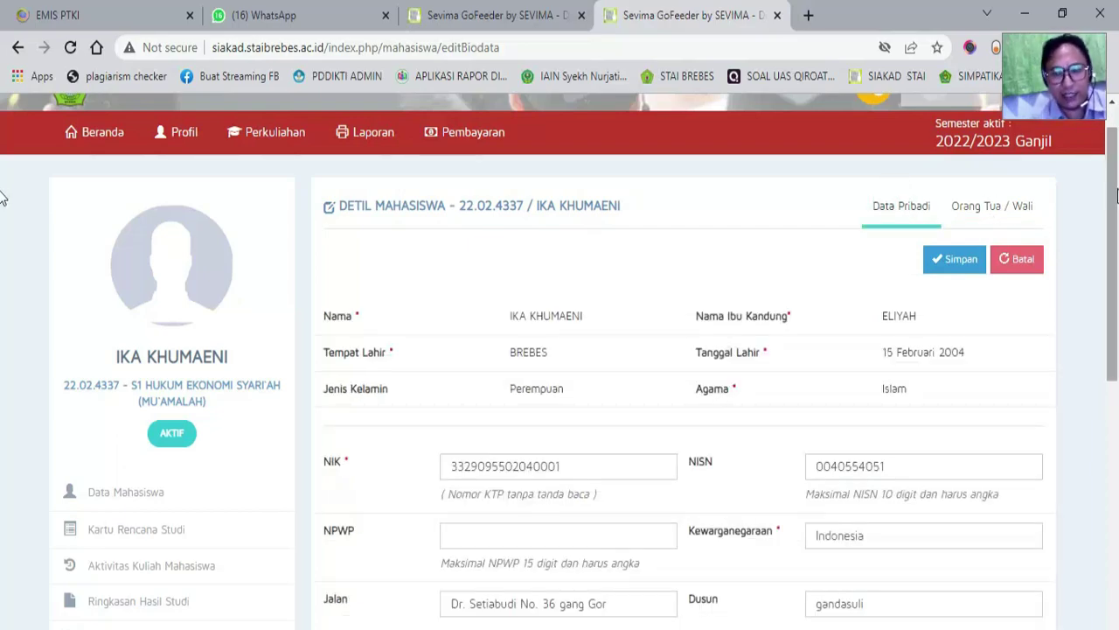
pyautogui.moveTo(1117, 197)
pyautogui.mouseDown()
pyautogui.moveTo(1115, 217)
pyautogui.moveTo(1116, 175)
pyautogui.mouseUp()
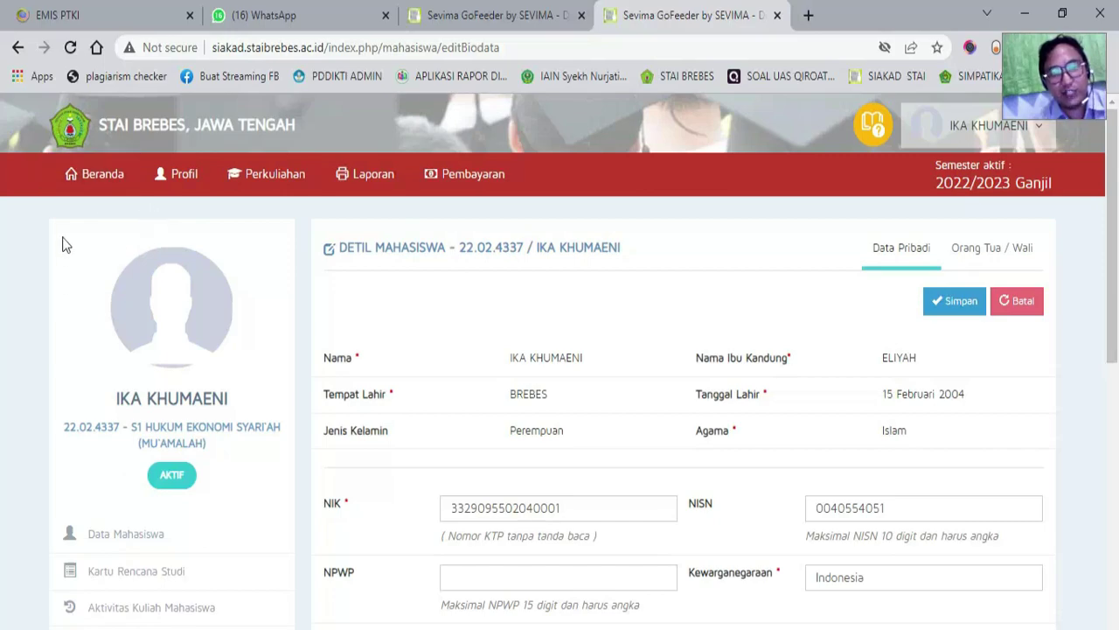
# Open the student's account menu to view its profile photo, password and log-out options
pyautogui.moveTo(299, 178)
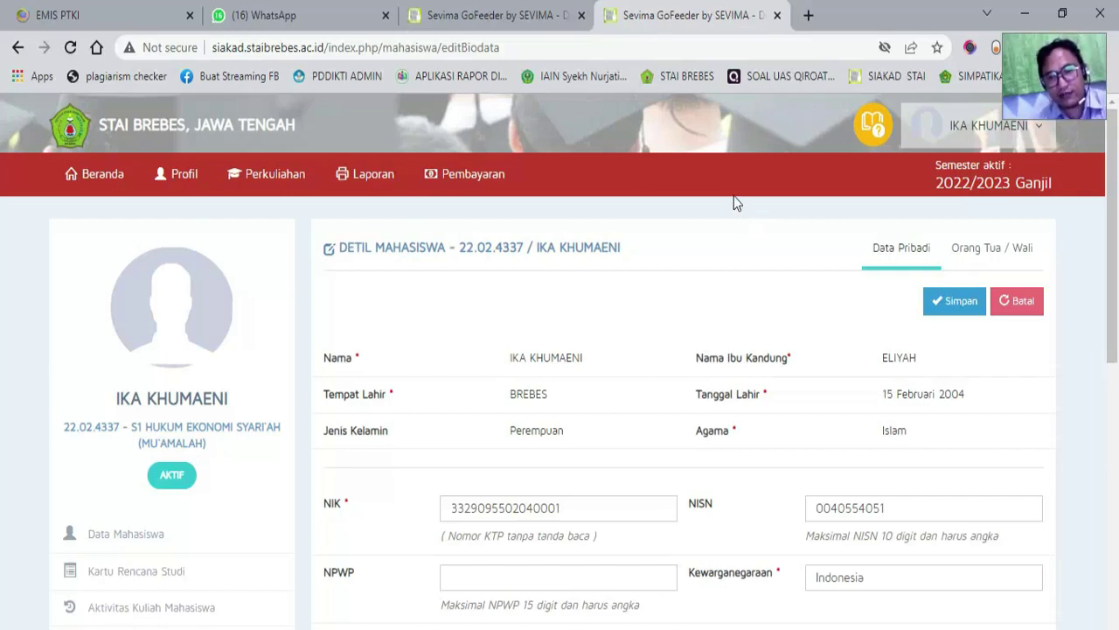
pyautogui.click(989, 125)
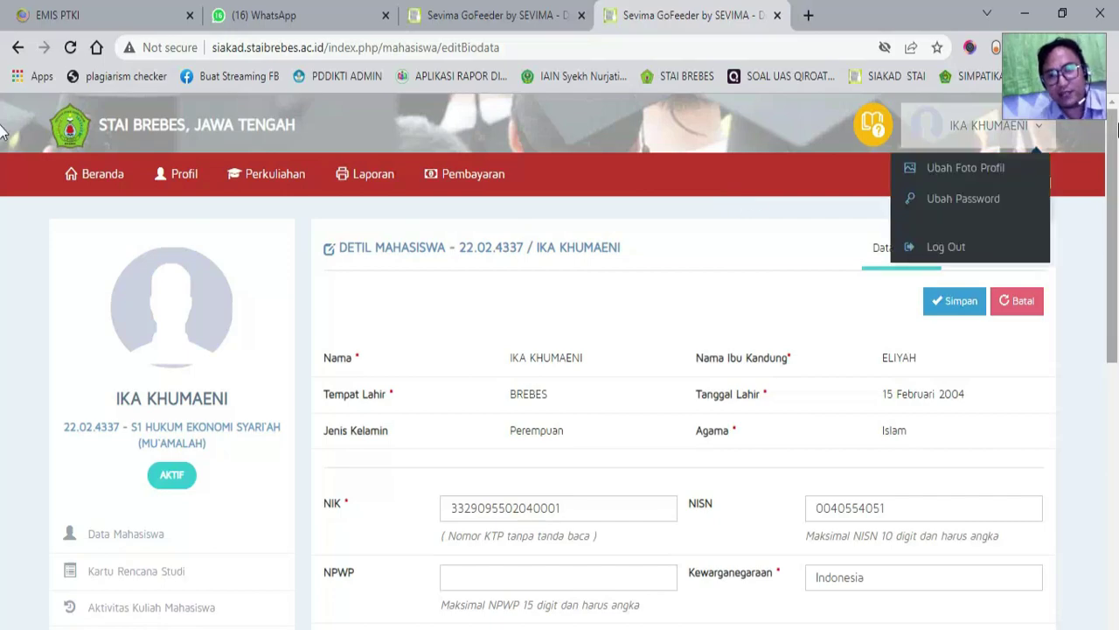
pyautogui.click(1030, 66)
pyautogui.moveTo(1041, 180); pyautogui.dragTo(1040, 182)
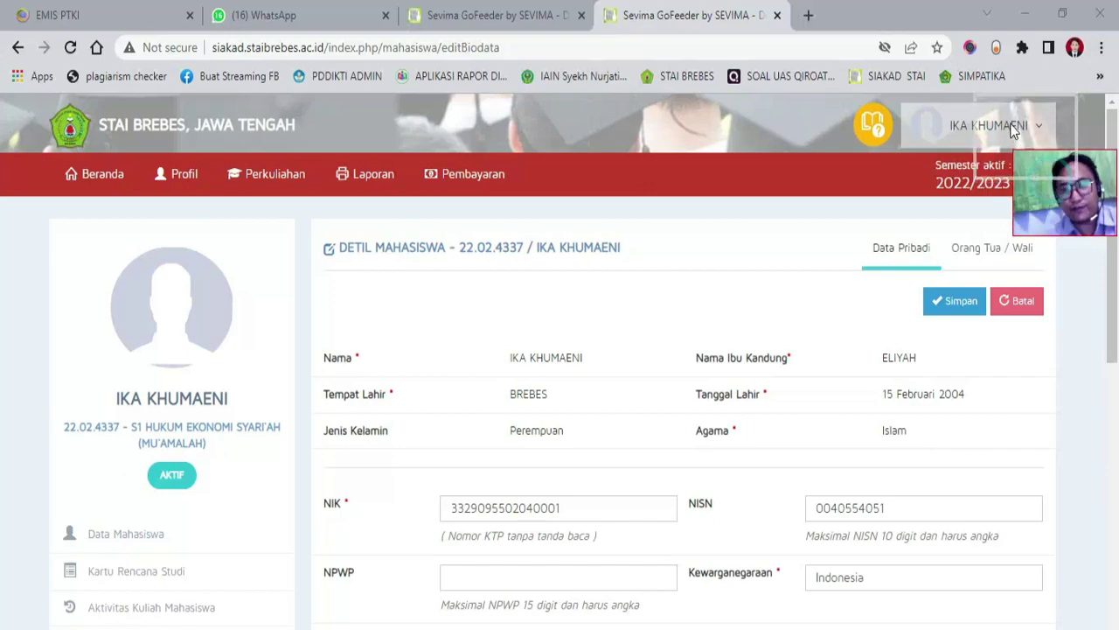
pyautogui.moveTo(1045, 177); pyautogui.dragTo(1043, 98)
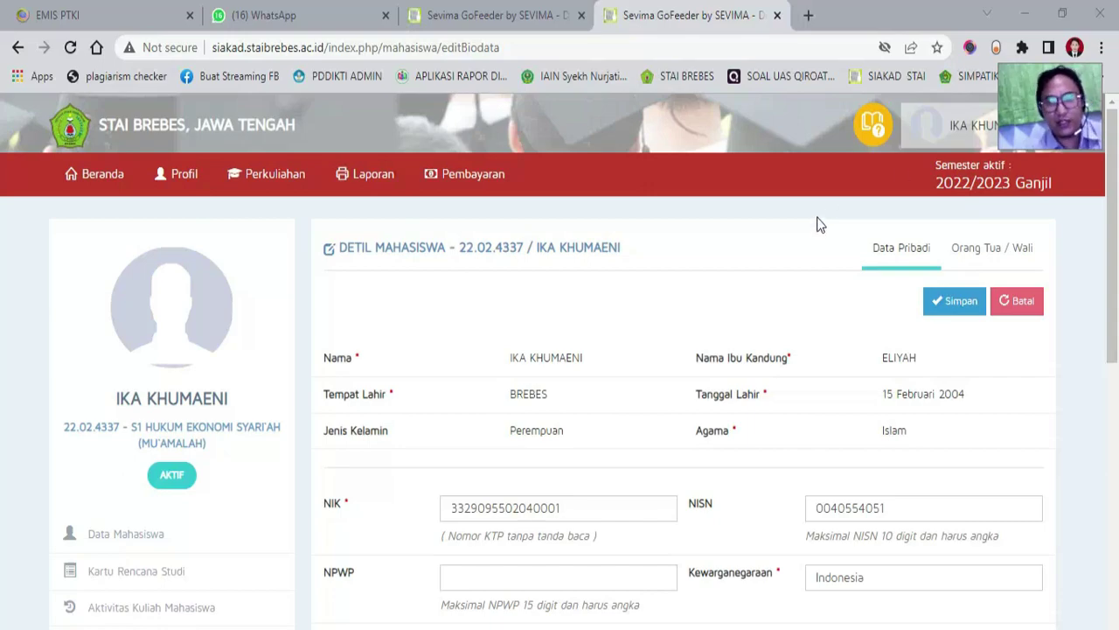
# Look through the Data Pribadi edit form once more, from the fixed identity fields to the address and contact fields
pyautogui.moveTo(1117, 236); pyautogui.dragTo(1115, 522)
pyautogui.scroll(4, 2, 524)
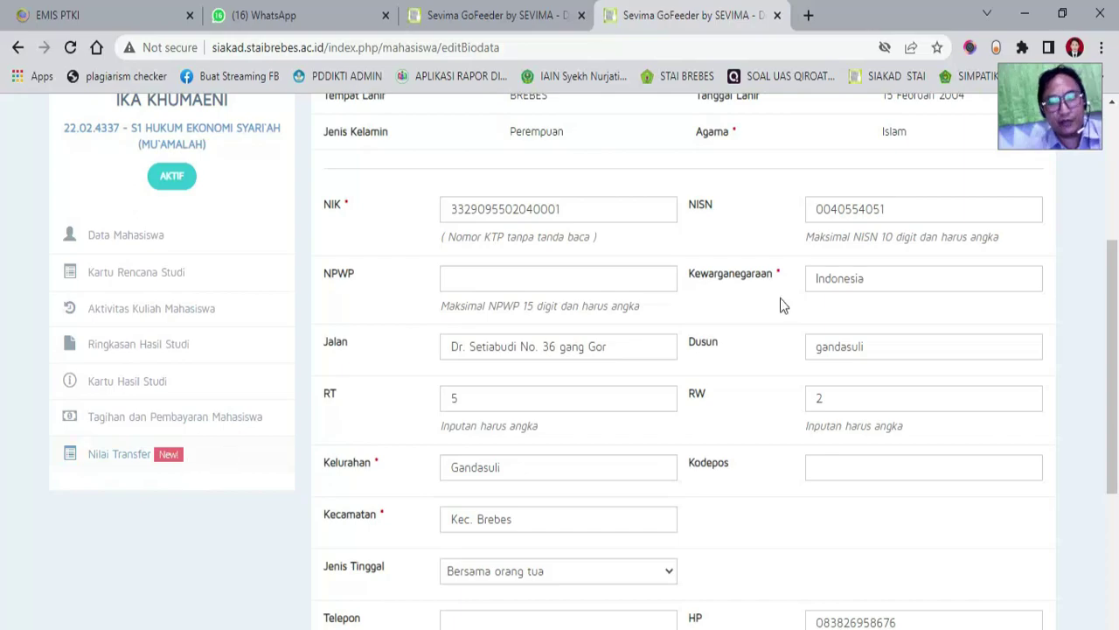
pyautogui.moveTo(1115, 302); pyautogui.dragTo(1117, 177)
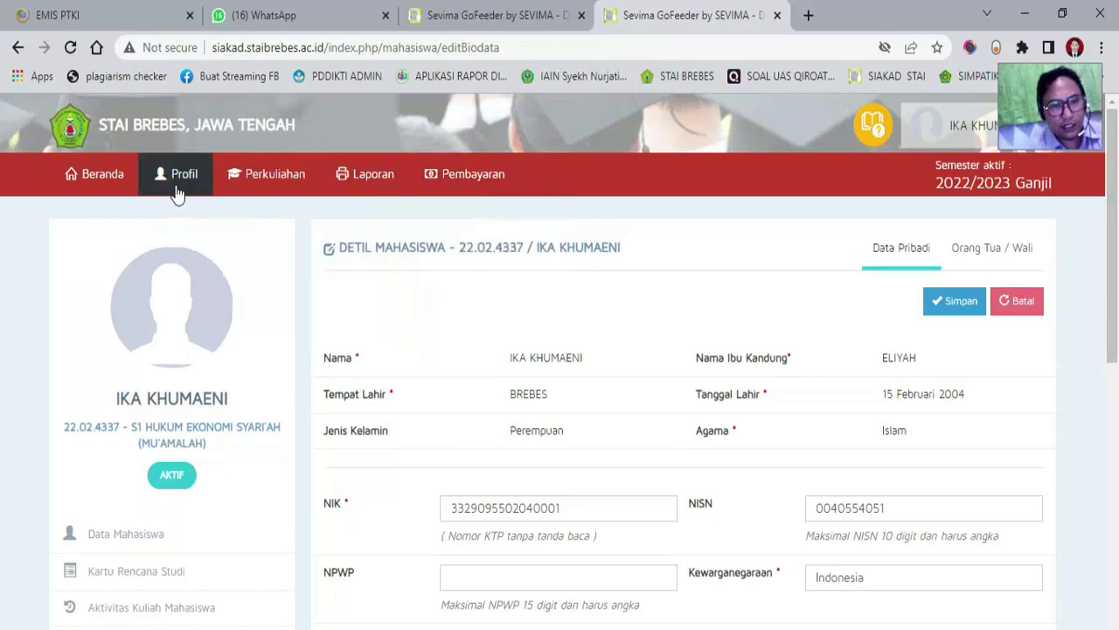
# Open Kartu Rencana Studi Online from the Perkuliahan options and look over the student details and course table
pyautogui.moveTo(282, 193)
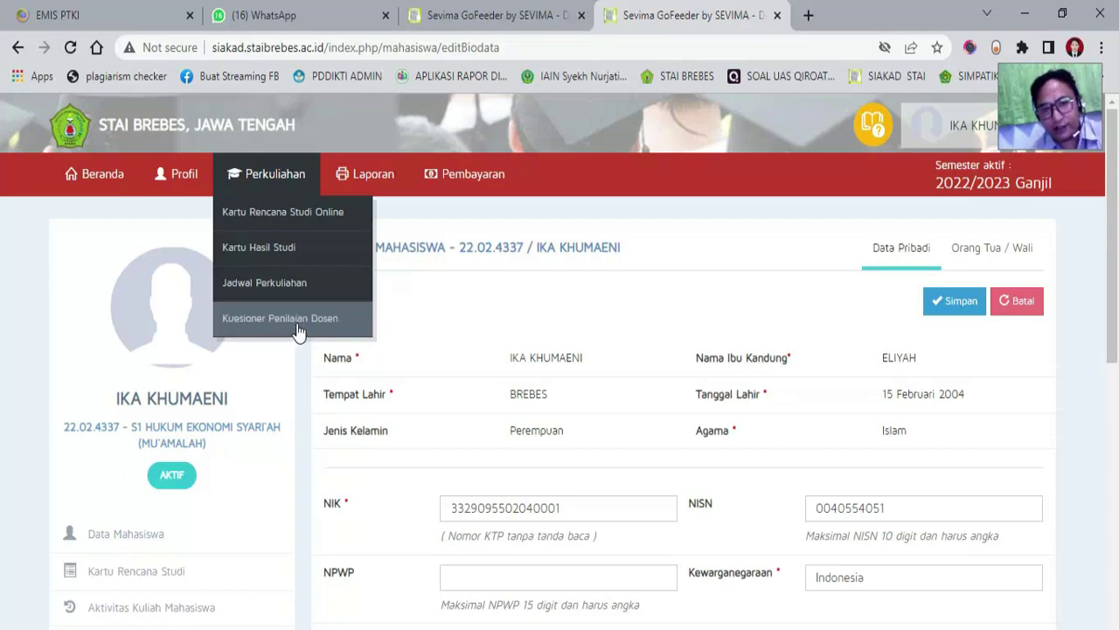
pyautogui.click(259, 217)
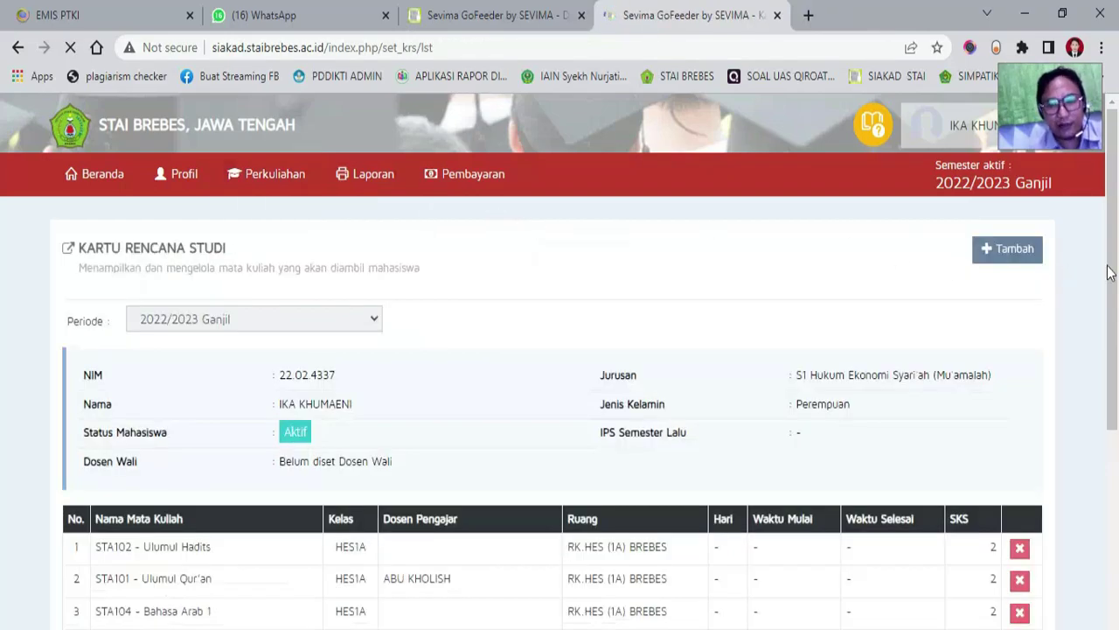
pyautogui.scroll(-1, 1116, 319)
pyautogui.scroll(-3, 1115, 319)
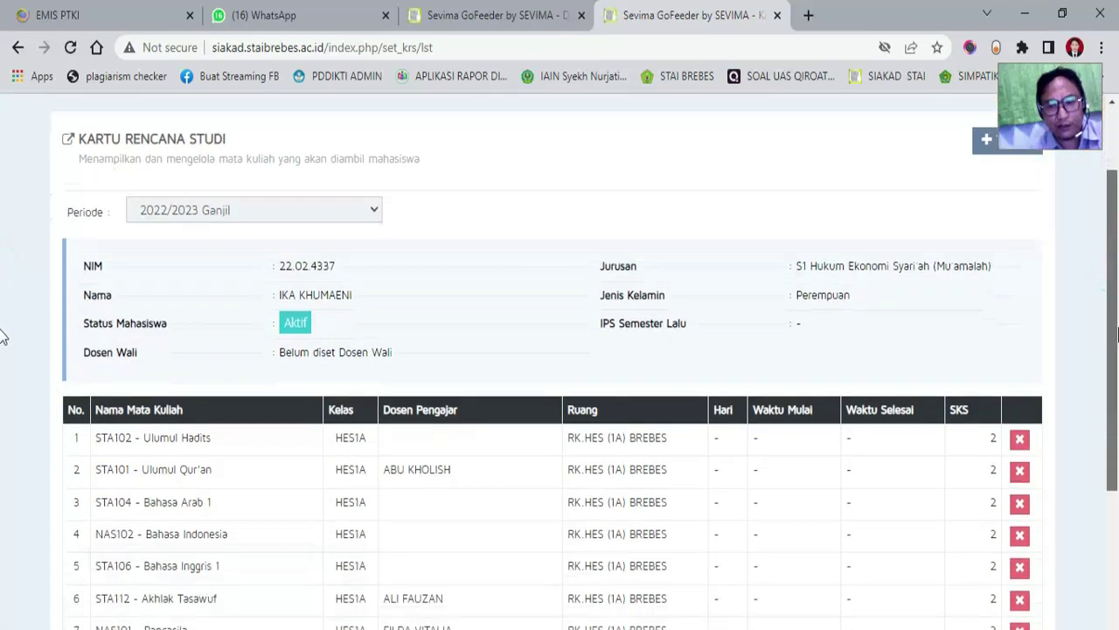
pyautogui.scroll(3, 1116, 320)
pyautogui.scroll(-2, 2, 319)
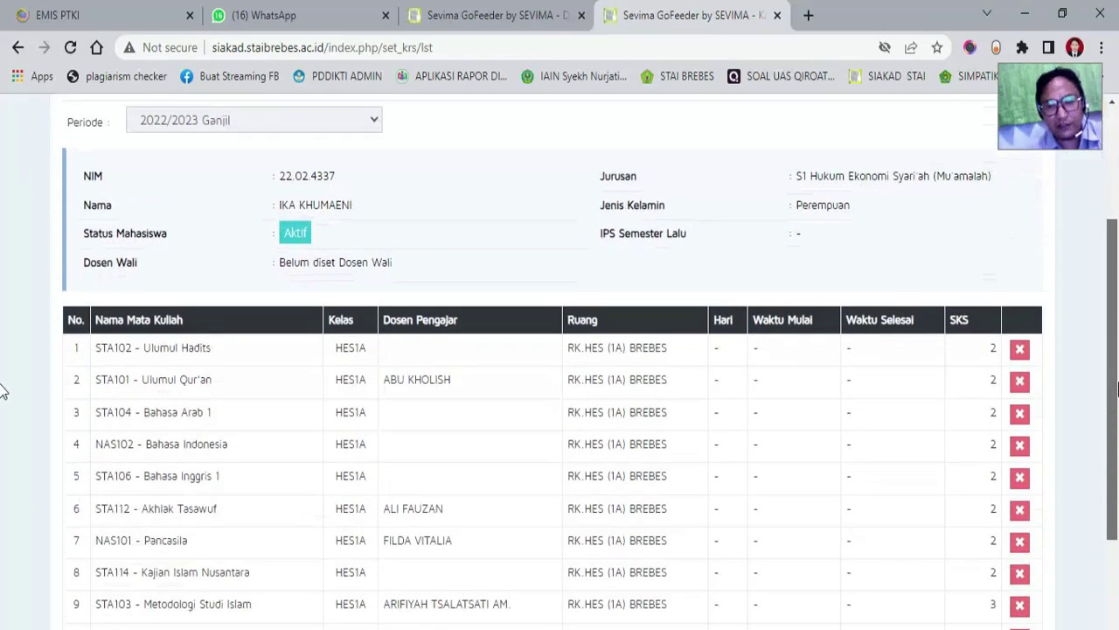
pyautogui.scroll(2, 2, 387)
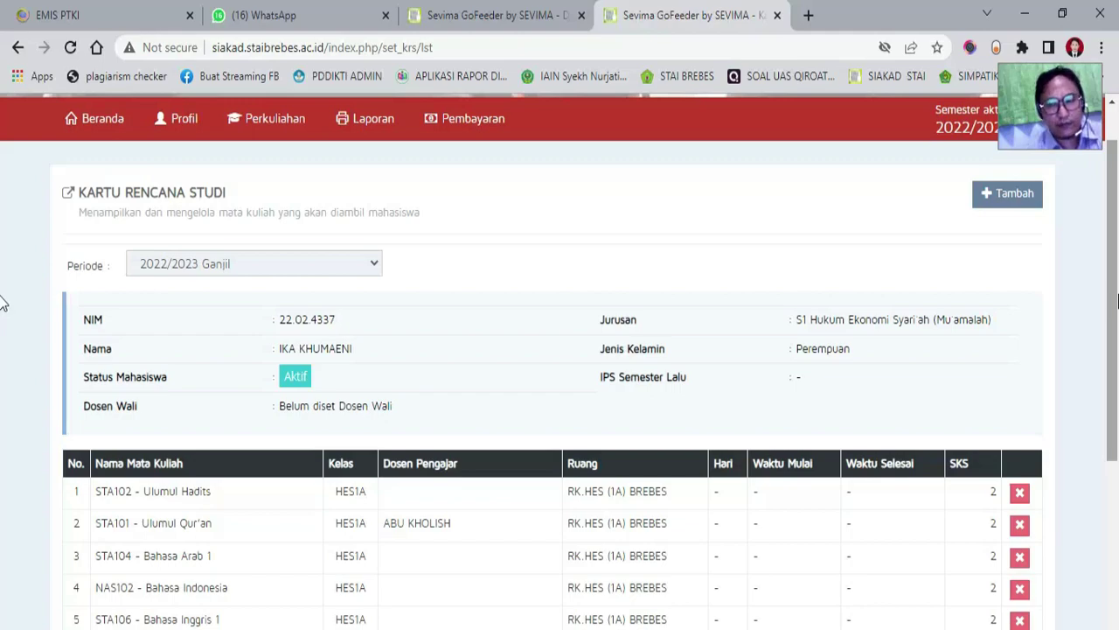
pyautogui.click(1113, 302)
pyautogui.moveTo(1113, 302); pyautogui.dragTo(1117, 281)
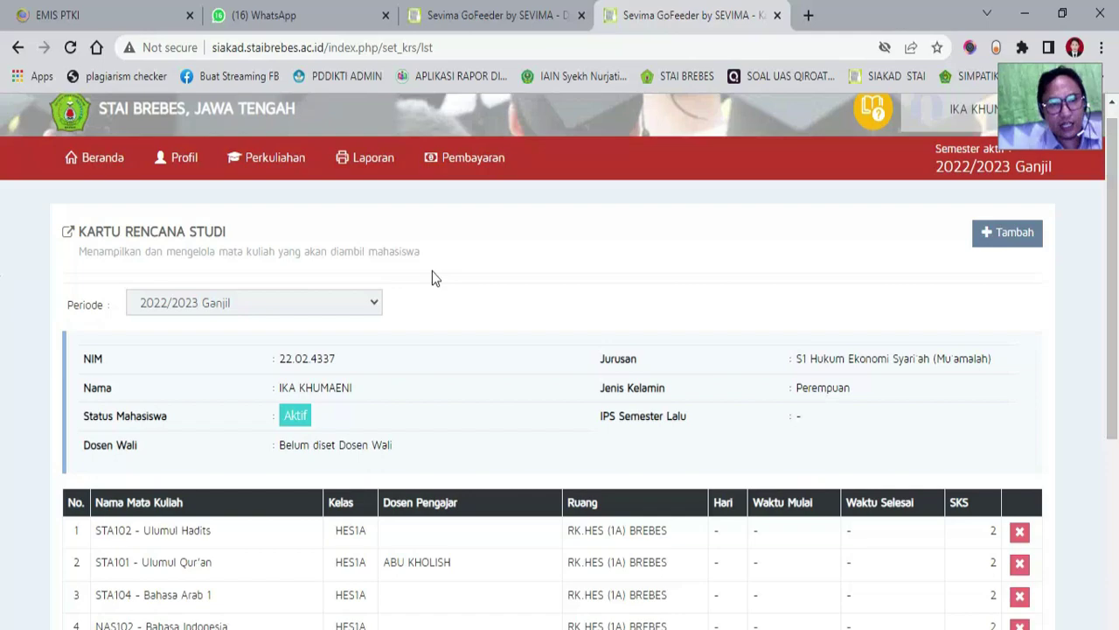
# Review the study plan's complete course list, including lecturers, rooms, Total SKS and Batas SKS
pyautogui.moveTo(274, 169)
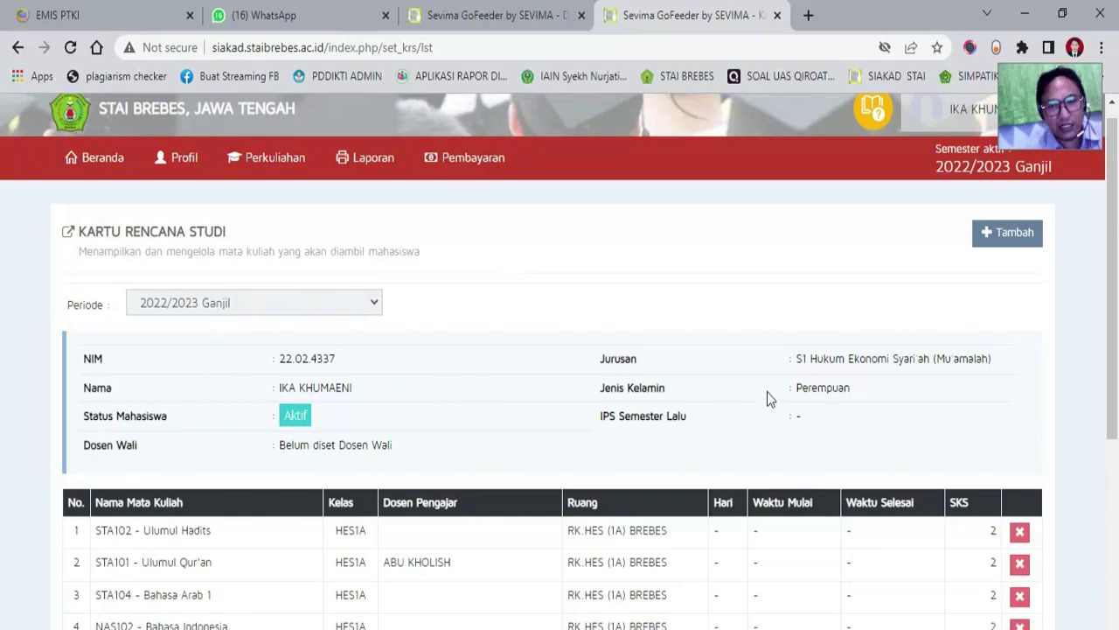
pyautogui.moveTo(1117, 268); pyautogui.dragTo(1111, 457)
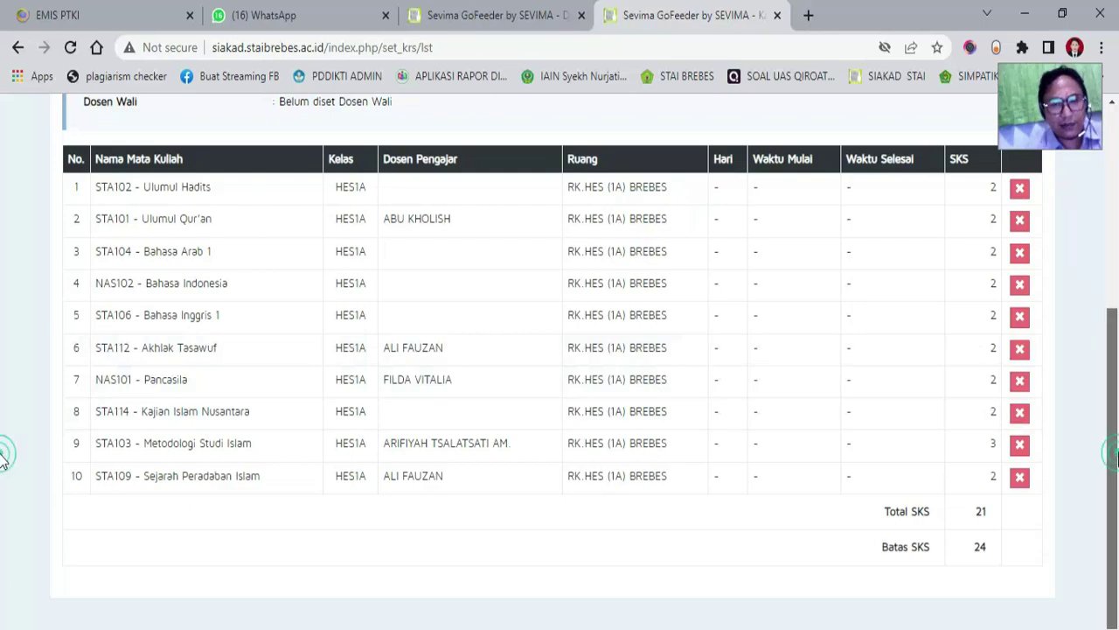
pyautogui.moveTo(1108, 453); pyautogui.dragTo(1116, 348)
pyautogui.scroll(2, 3, 350)
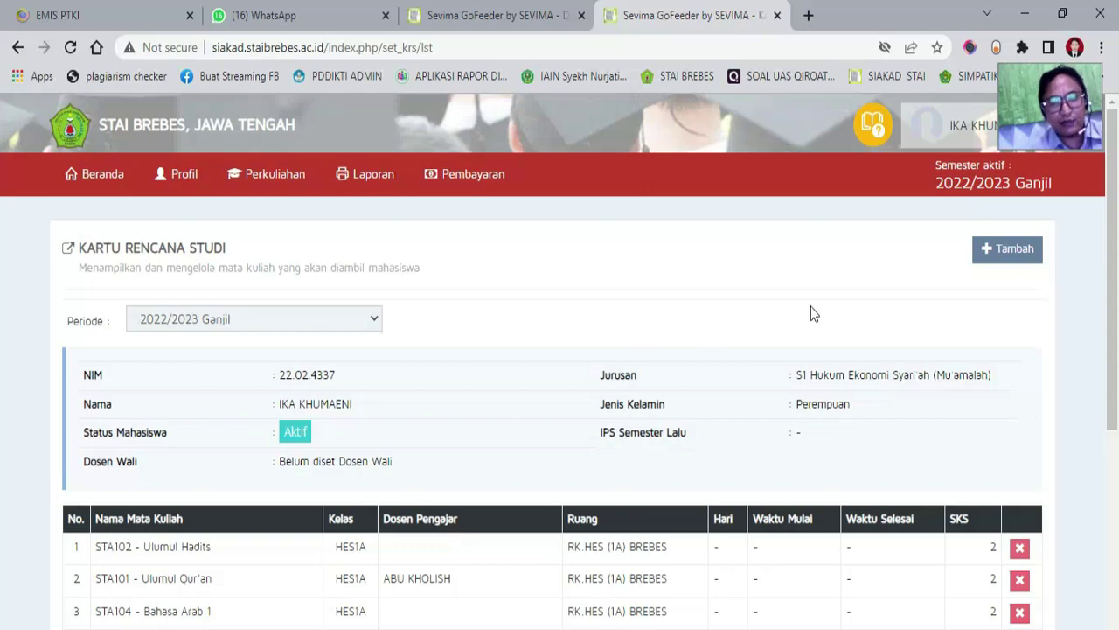
pyautogui.moveTo(1113, 278); pyautogui.dragTo(1115, 305)
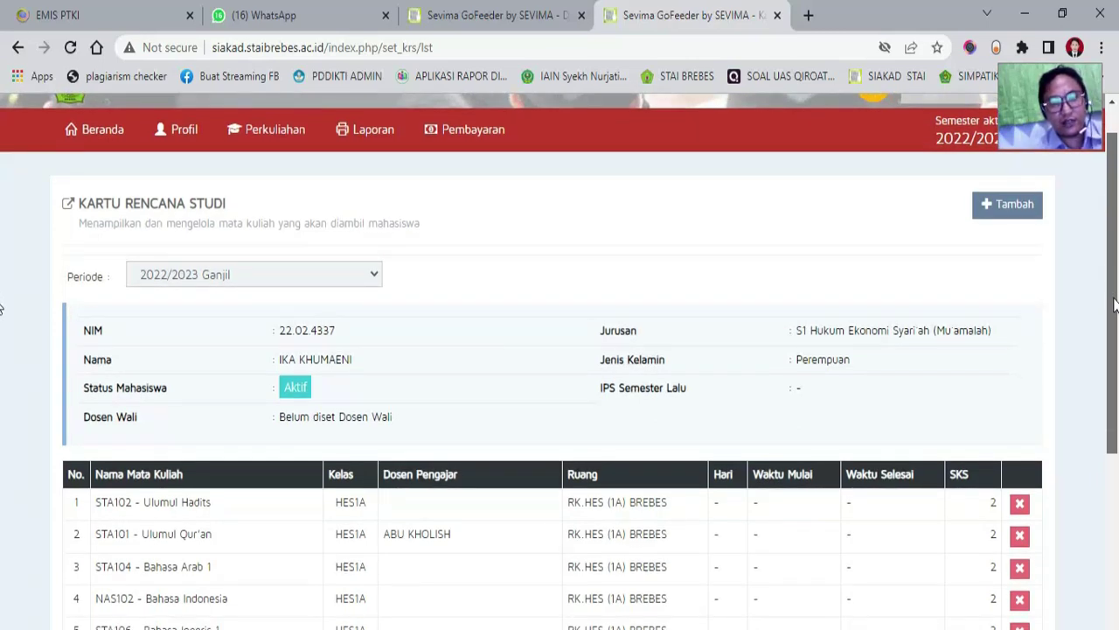
pyautogui.moveTo(1114, 303); pyautogui.dragTo(1114, 267)
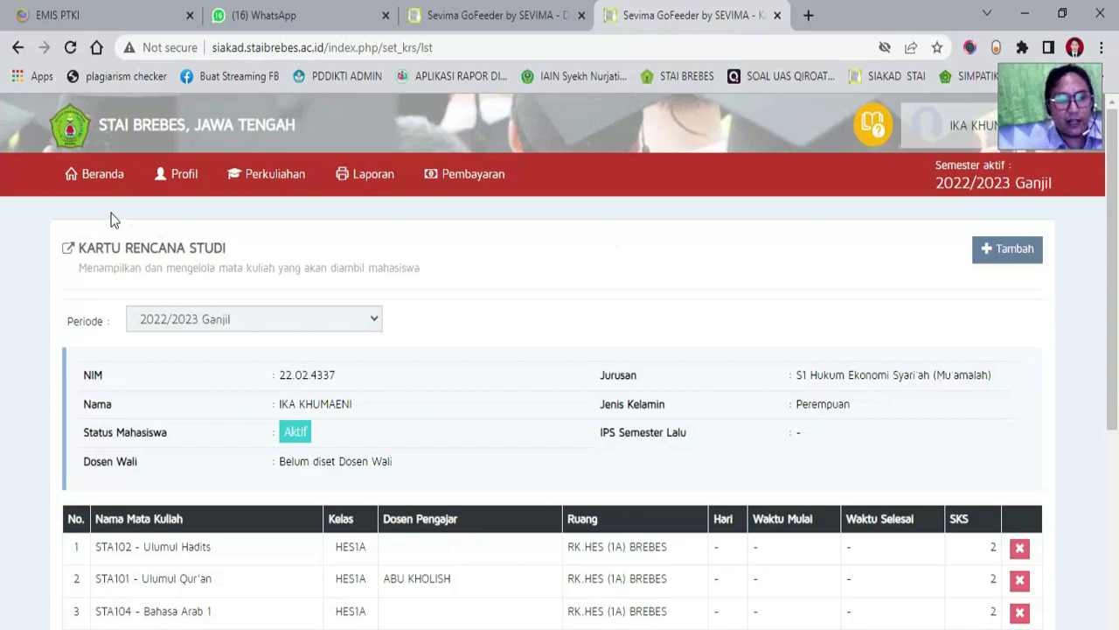
# Highlight the Kartu Rencana Studi heading and examine the Status Mahasiswa and Dosen Wali details below it
pyautogui.moveTo(44, 214); pyautogui.dragTo(237, 227)
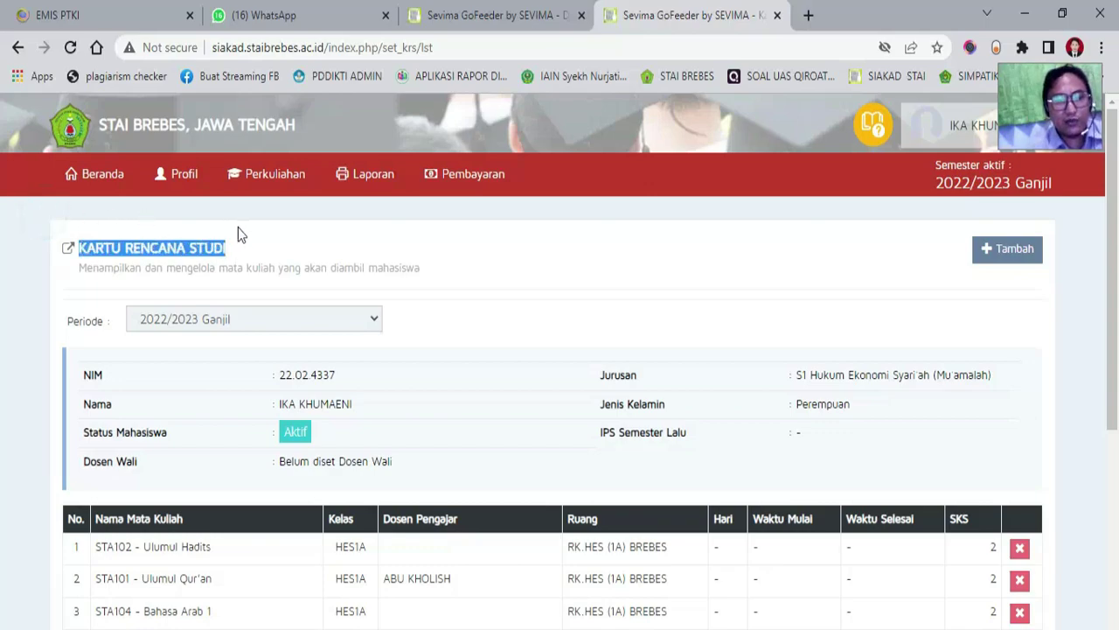
pyautogui.click(398, 238)
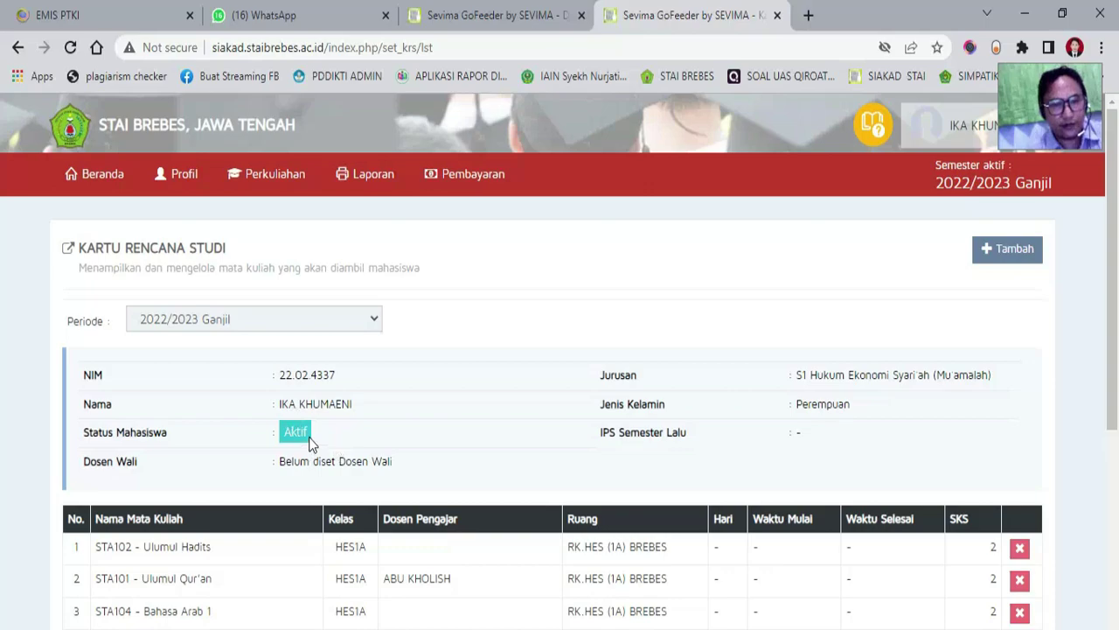
pyautogui.moveTo(1112, 262); pyautogui.dragTo(1115, 290)
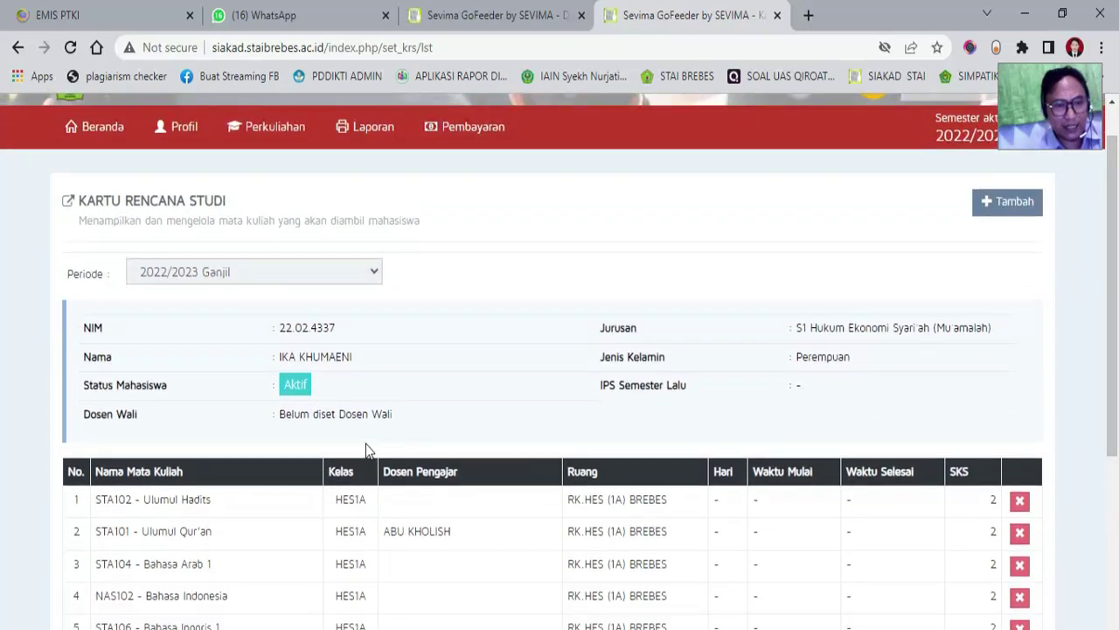
pyautogui.moveTo(1115, 273)
pyautogui.mouseDown()
pyautogui.moveTo(1115, 409)
pyautogui.moveTo(1117, 261)
pyautogui.mouseUp()
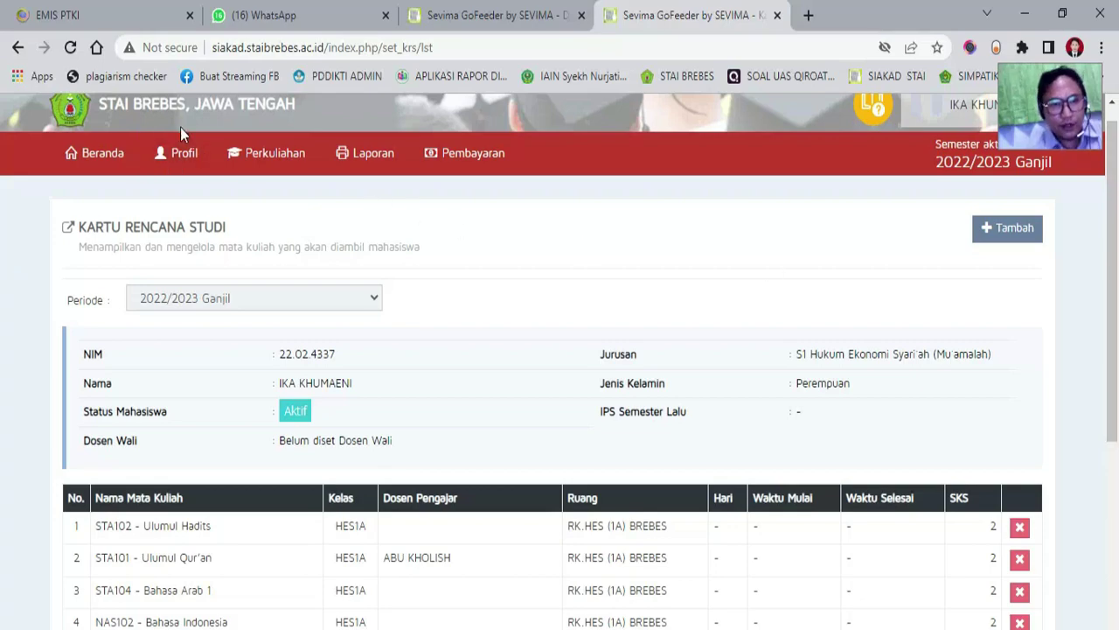
# Check the study plan's course rows again down to the SKS totals and return to the student details
pyautogui.moveTo(282, 173)
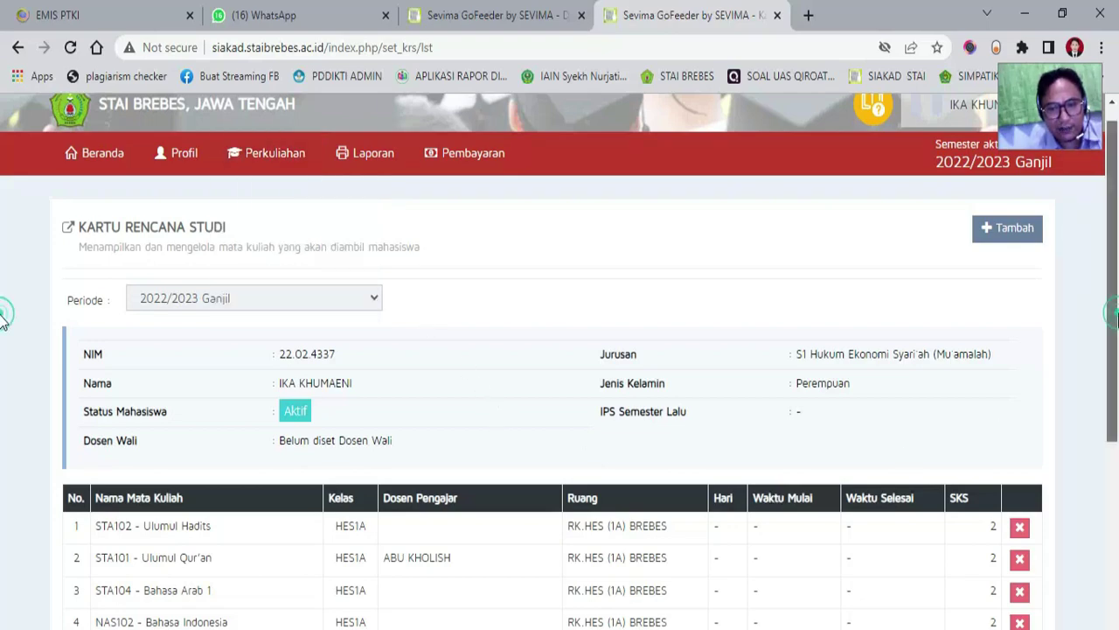
pyautogui.scroll(-3, 1115, 472)
pyautogui.moveTo(1115, 472)
pyautogui.mouseDown()
pyautogui.moveTo(1114, 512)
pyautogui.moveTo(1112, 475)
pyautogui.mouseUp()
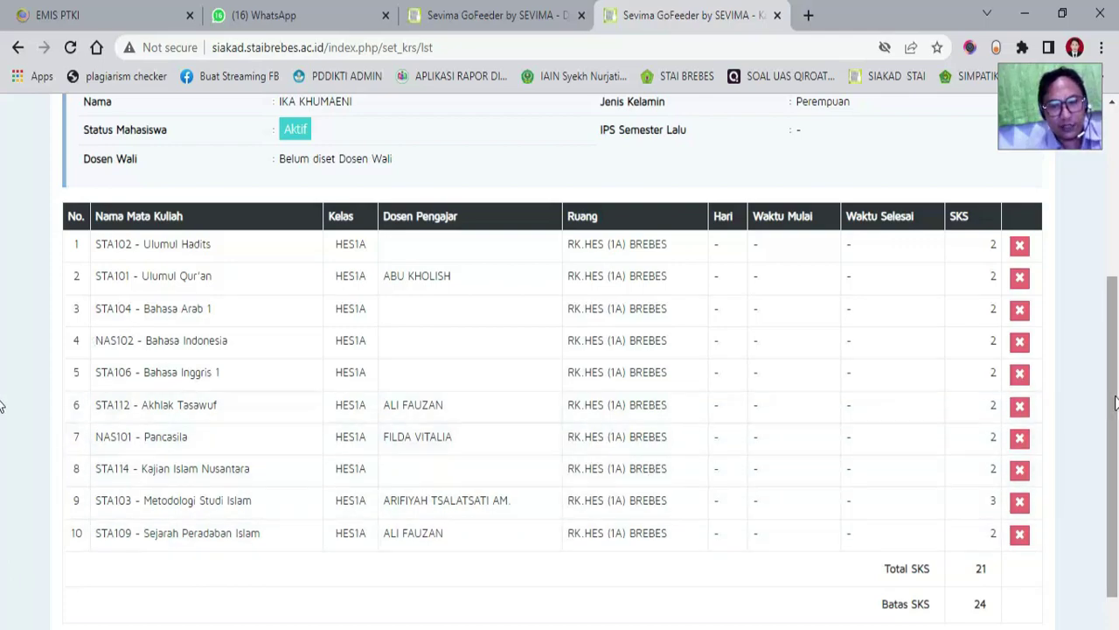
pyautogui.scroll(3, 1112, 398)
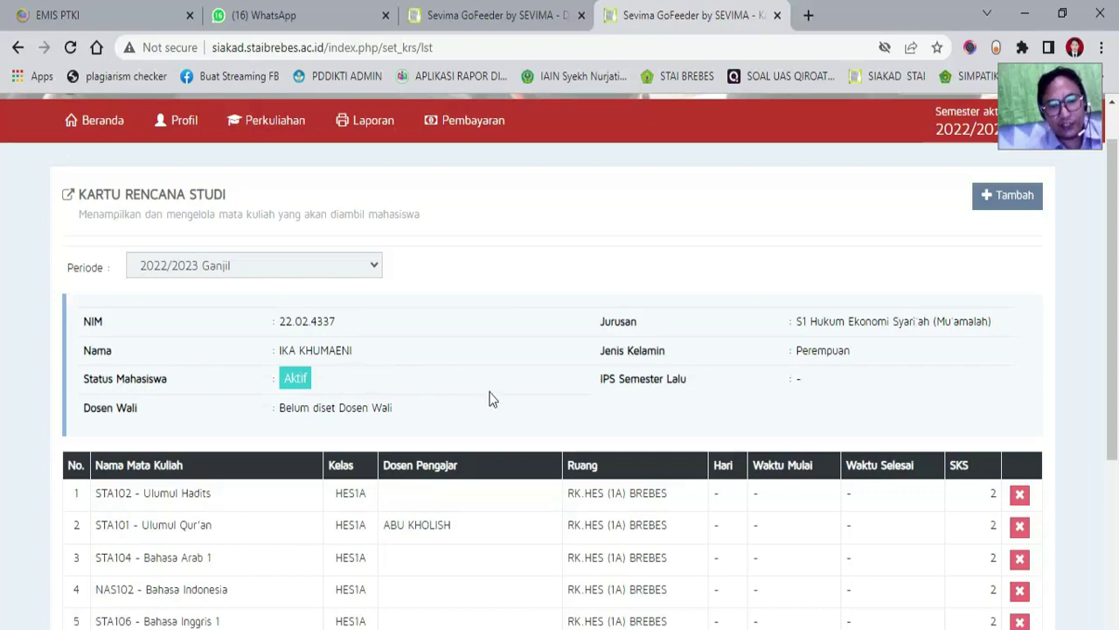
# Open Kartu Hasil Studi from the Perkuliahan options
pyautogui.moveTo(298, 144)
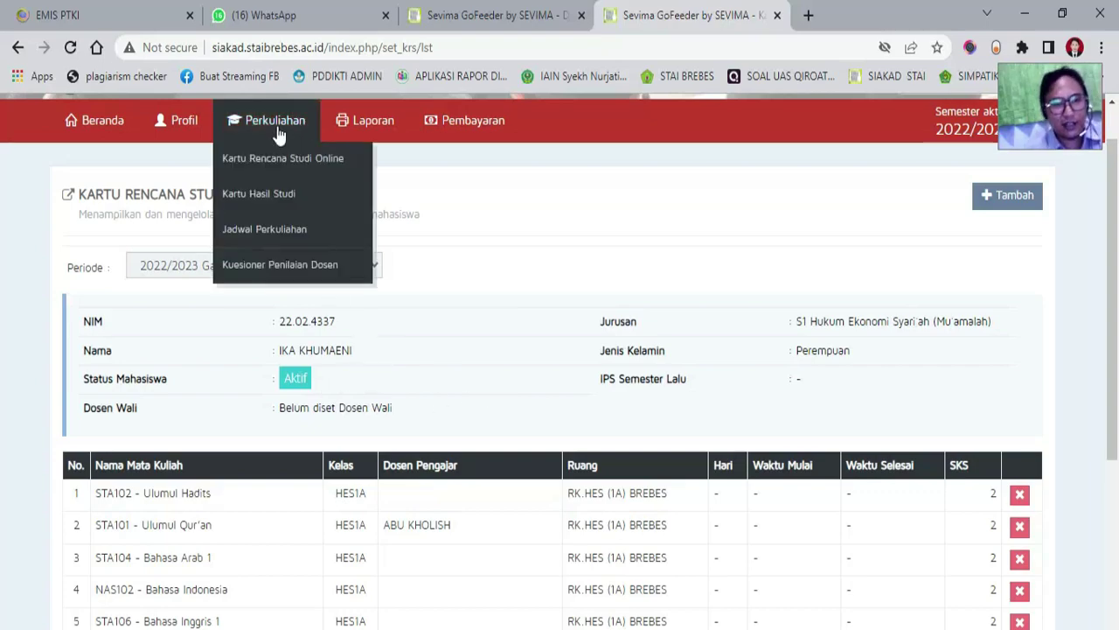
pyautogui.click(283, 196)
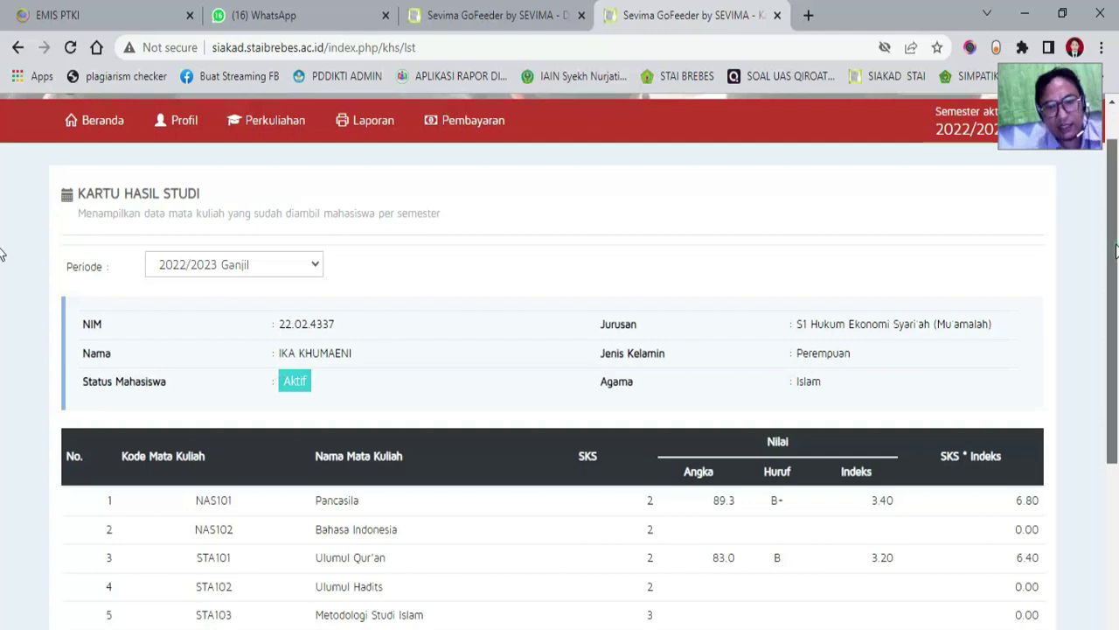
pyautogui.moveTo(1116, 252); pyautogui.dragTo(1116, 225)
pyautogui.click(271, 168)
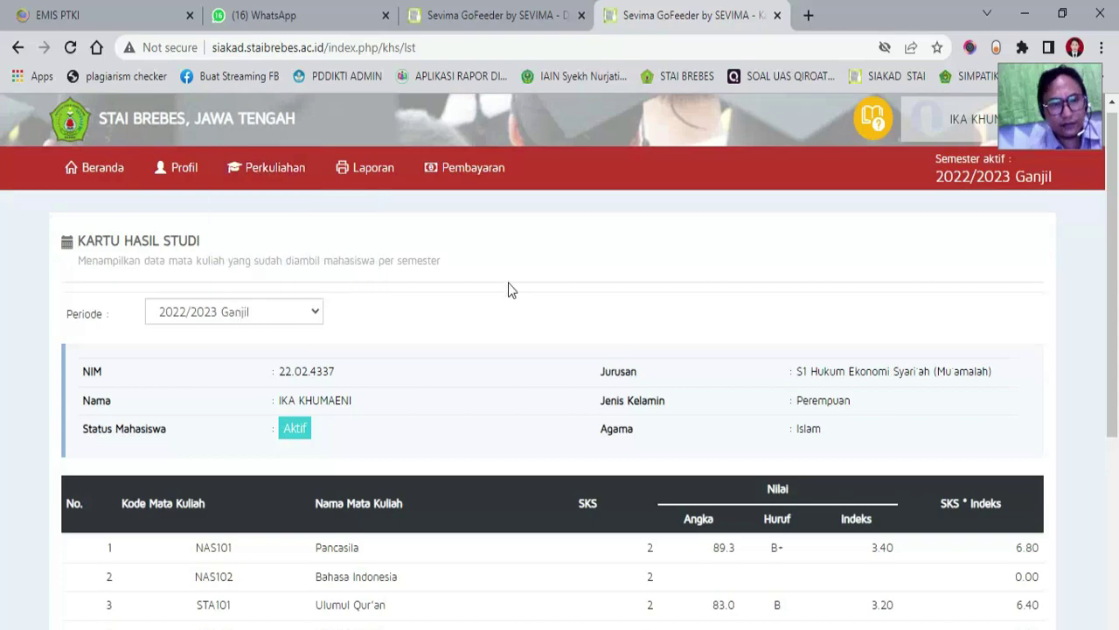
pyautogui.moveTo(237, 173)
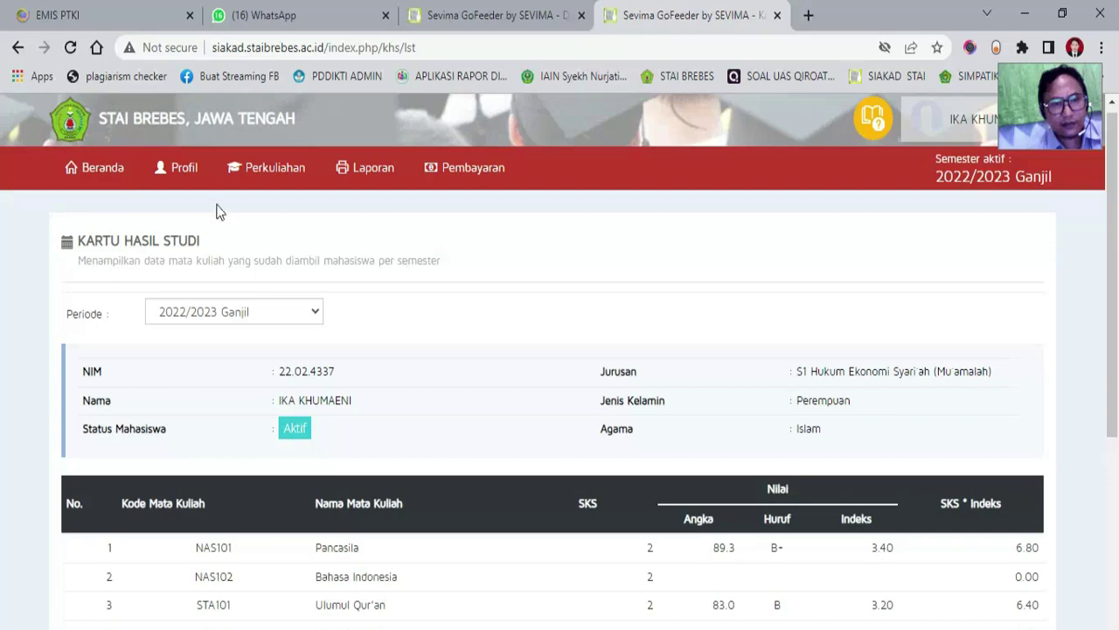
pyautogui.click(263, 253)
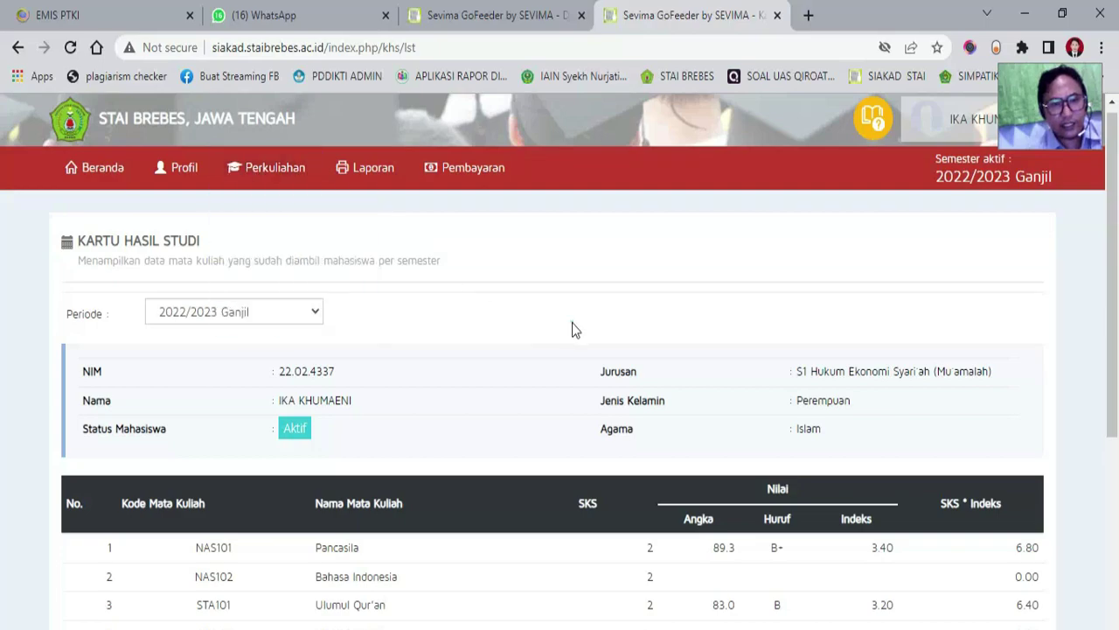
# Examine the Kartu Hasil Studi grade table and its Periode selection
pyautogui.moveTo(1118, 249); pyautogui.dragTo(1106, 304)
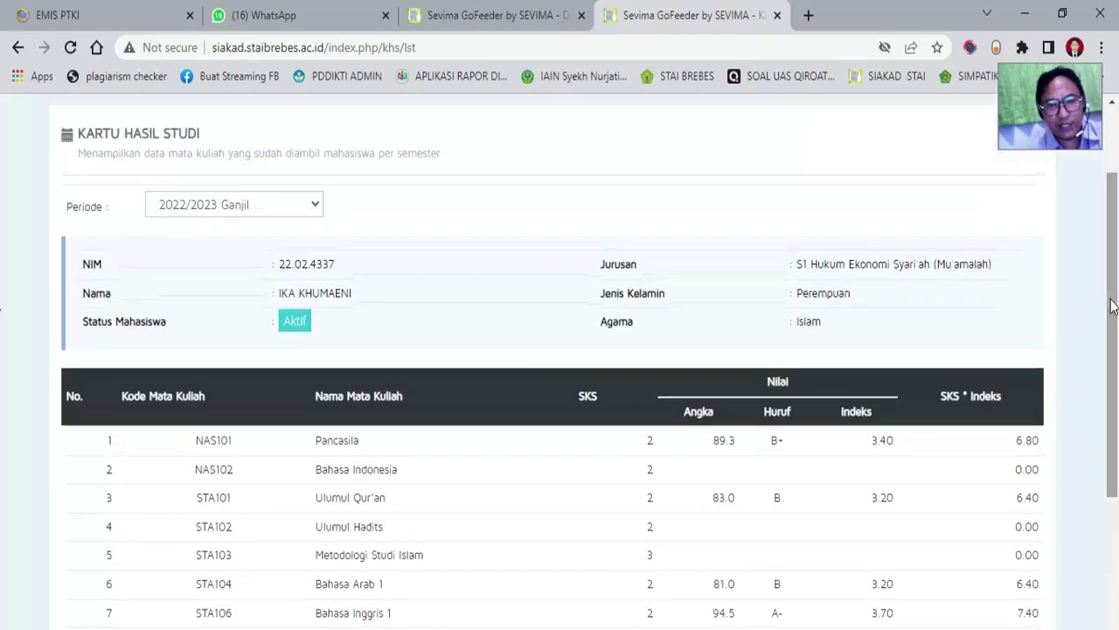
pyautogui.click(298, 207)
pyautogui.click(299, 207)
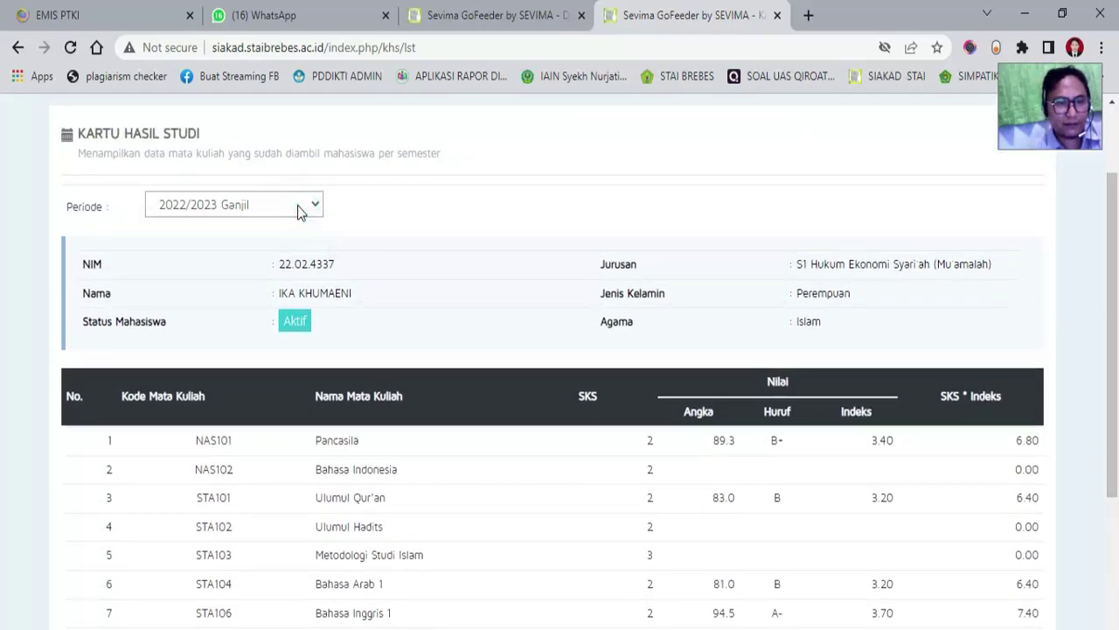
# Check the available Periode options on the Kartu Hasil Studi and choose 2022/2023 Ganjil
pyautogui.doubleClick(299, 208)
pyautogui.click(298, 208)
pyautogui.doubleClick(298, 208)
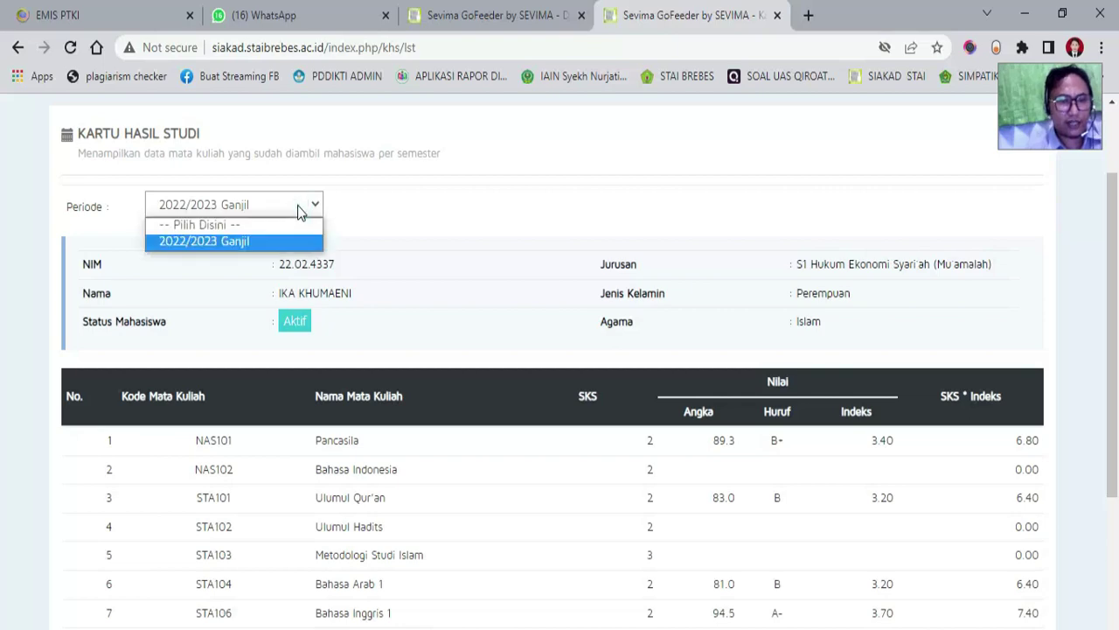
pyautogui.click(299, 208)
pyautogui.click(298, 208)
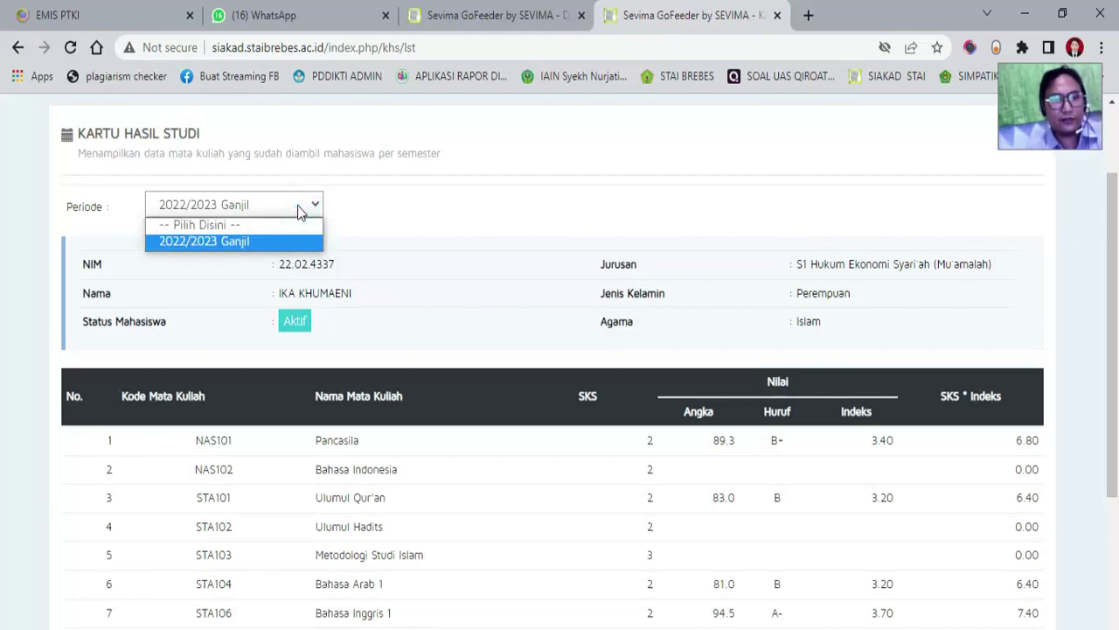
pyautogui.click(298, 208)
pyautogui.click(298, 208)
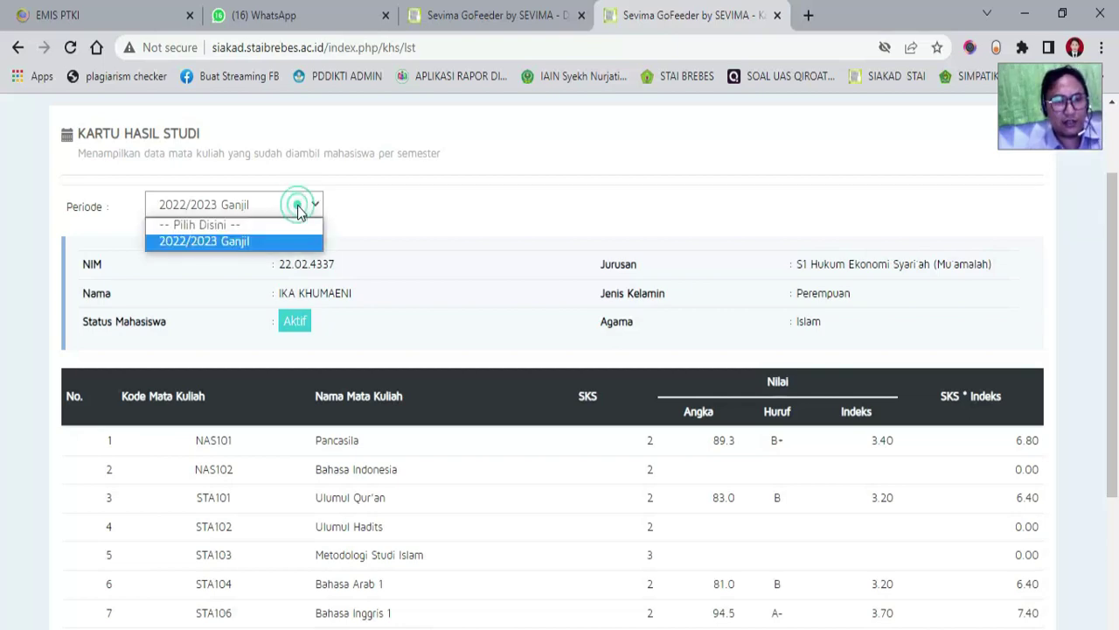
pyautogui.click(260, 243)
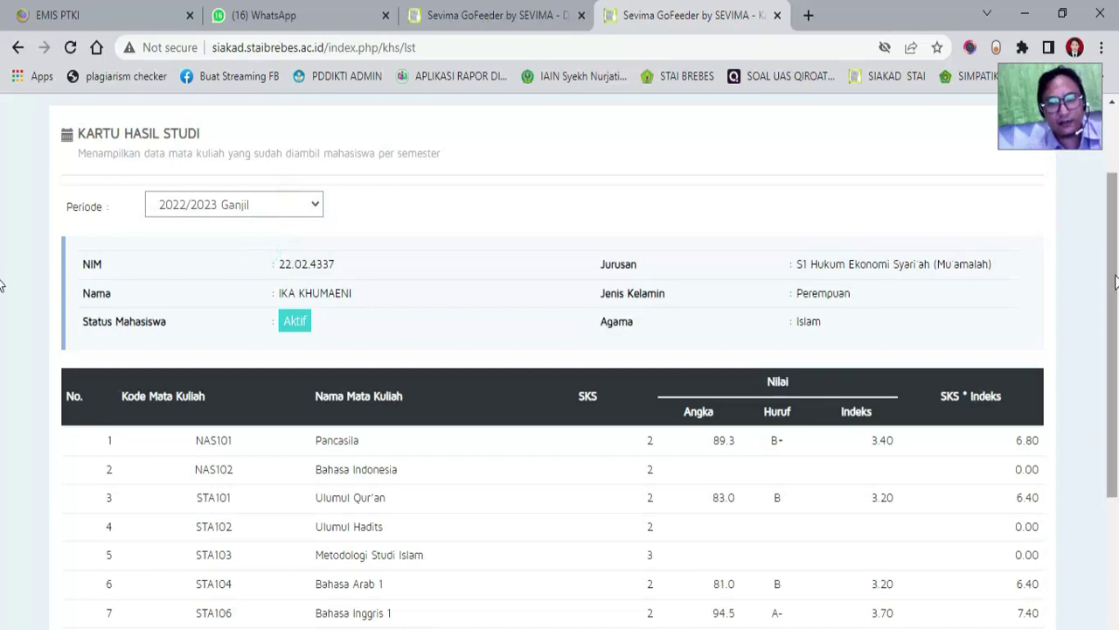
pyautogui.click(258, 209)
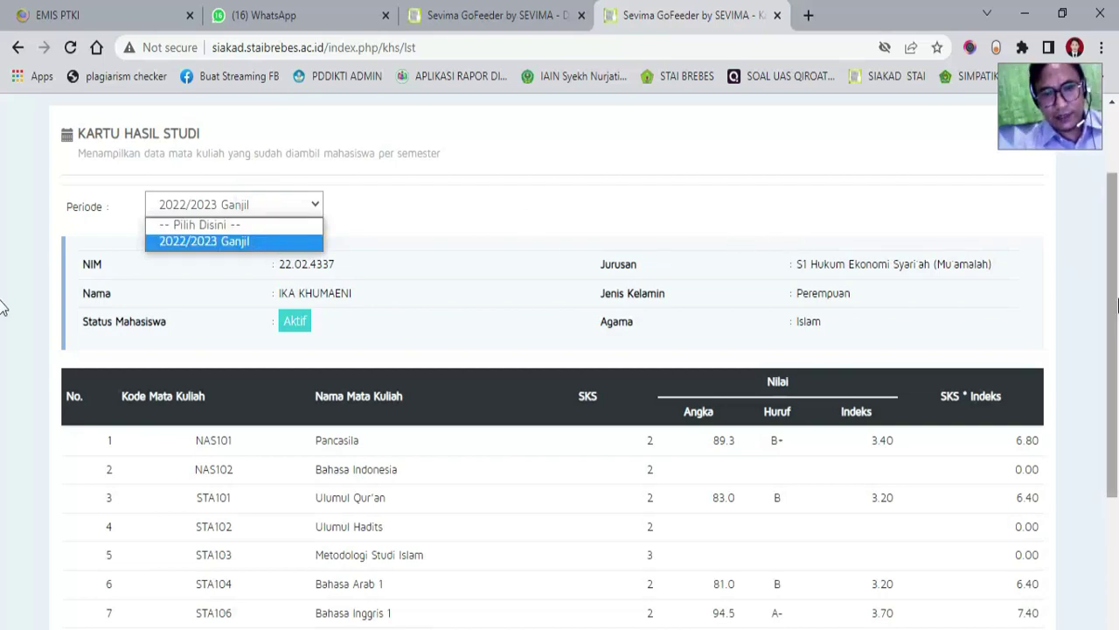
pyautogui.click(1116, 303)
# Examine the Kartu Hasil Studi course grades down to the Total SKS, IPS and IPK rows
pyautogui.moveTo(1115, 308); pyautogui.dragTo(1113, 444)
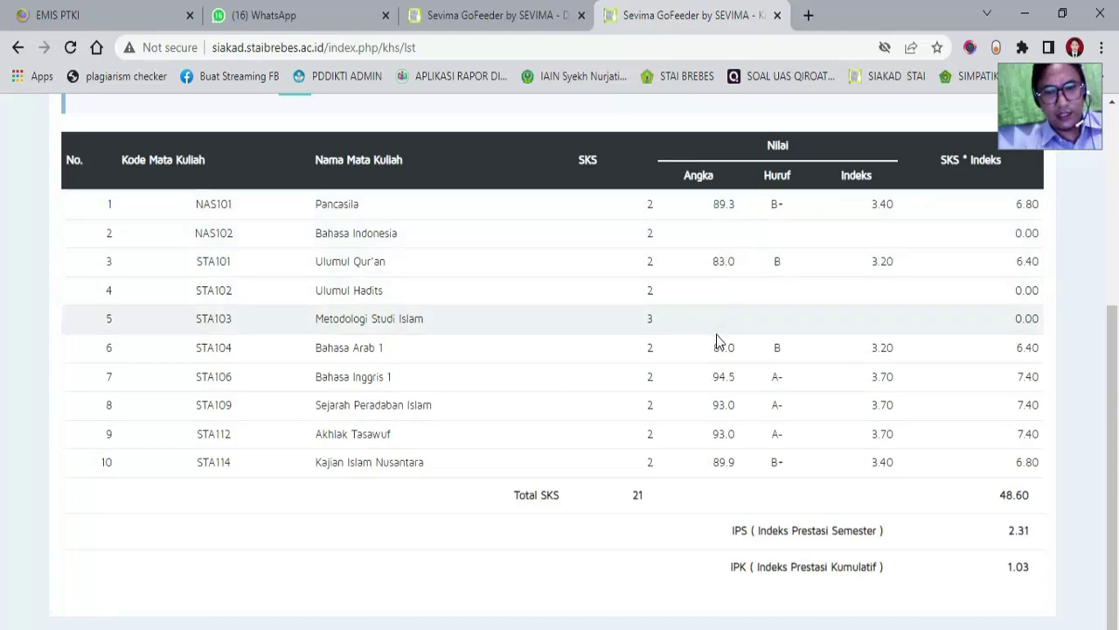
pyautogui.moveTo(1112, 430)
pyautogui.mouseDown()
pyautogui.moveTo(1115, 473)
pyautogui.moveTo(1118, 422)
pyautogui.mouseUp()
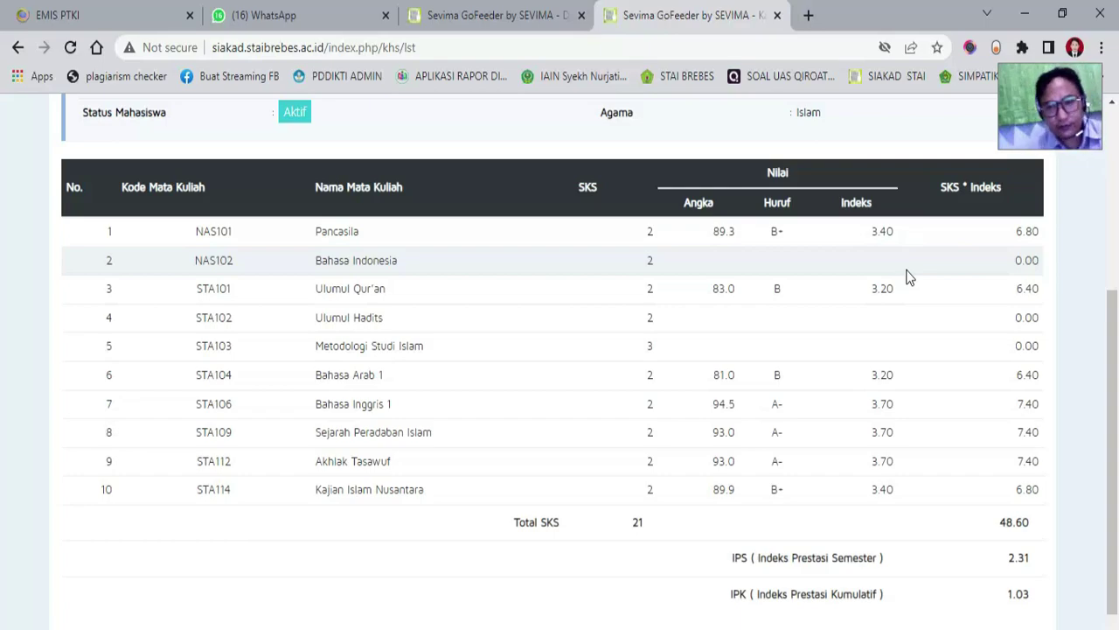
pyautogui.moveTo(1112, 337); pyautogui.dragTo(1111, 394)
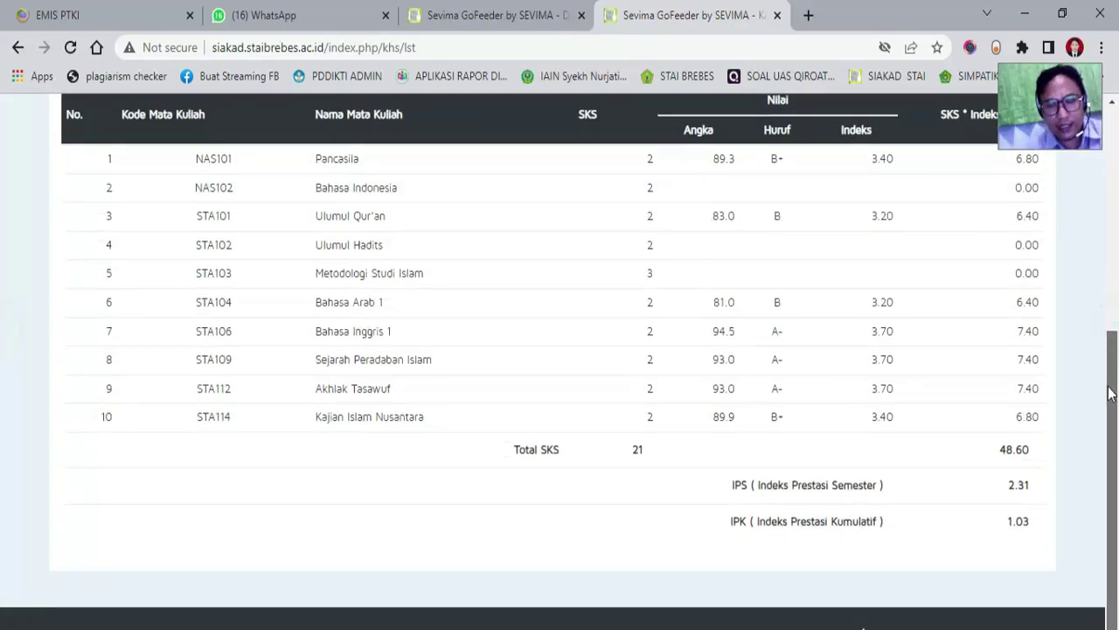
pyautogui.scroll(3, 2, 298)
pyautogui.scroll(-1, 3, 315)
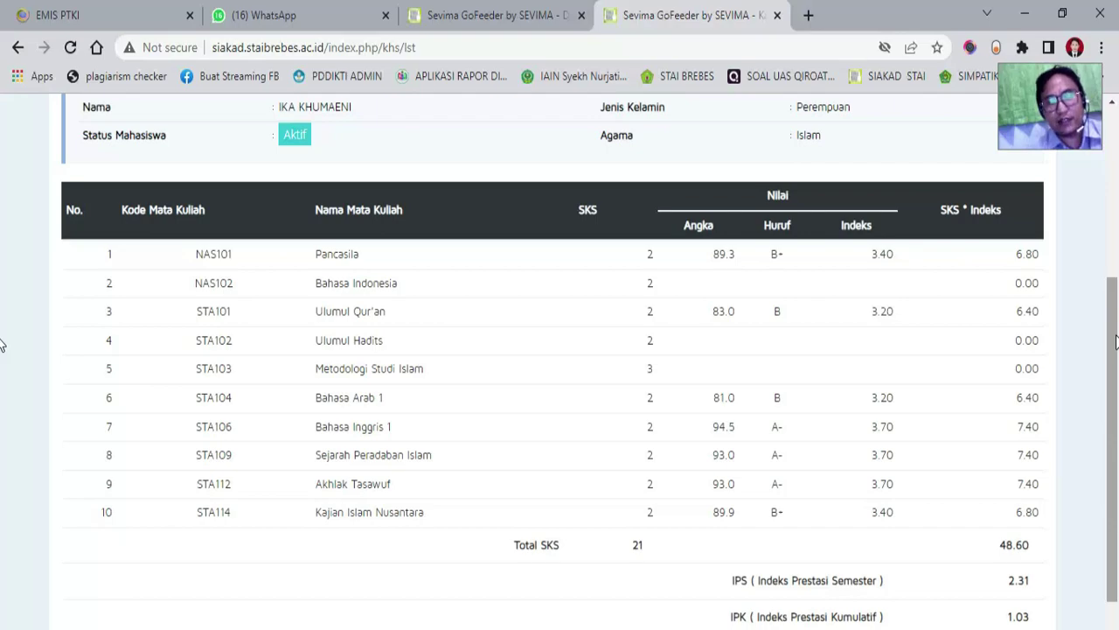
pyautogui.moveTo(1116, 341)
pyautogui.mouseDown()
pyautogui.moveTo(1117, 278)
pyautogui.moveTo(1118, 340)
pyautogui.mouseUp()
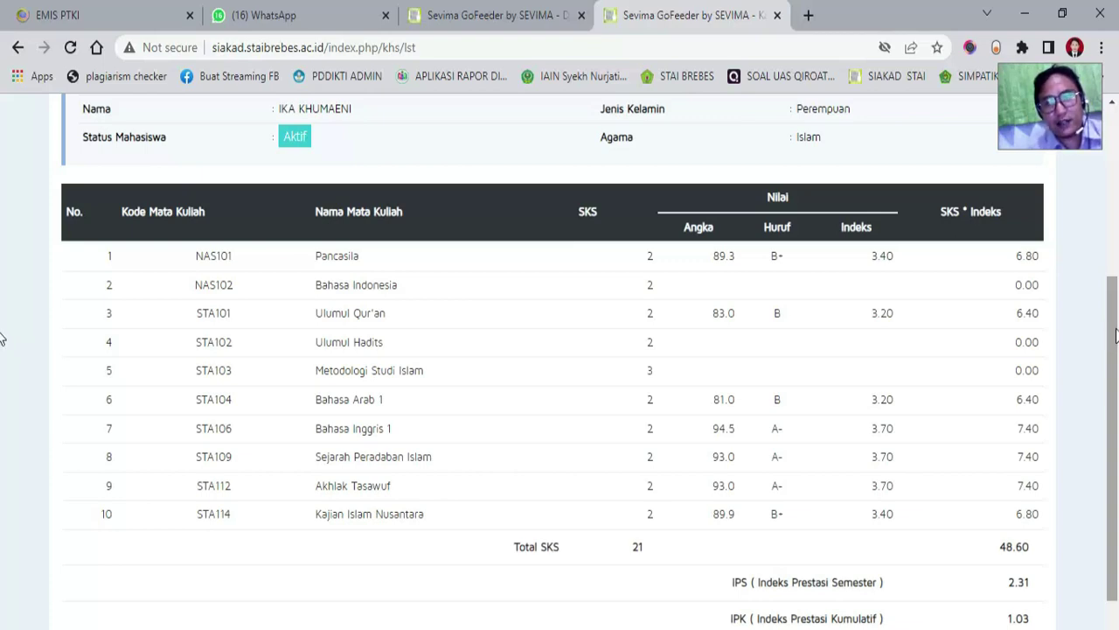
# Review the Kartu Hasil Studi again from the page heading and student details through the course grades
pyautogui.moveTo(1116, 335); pyautogui.dragTo(1117, 204)
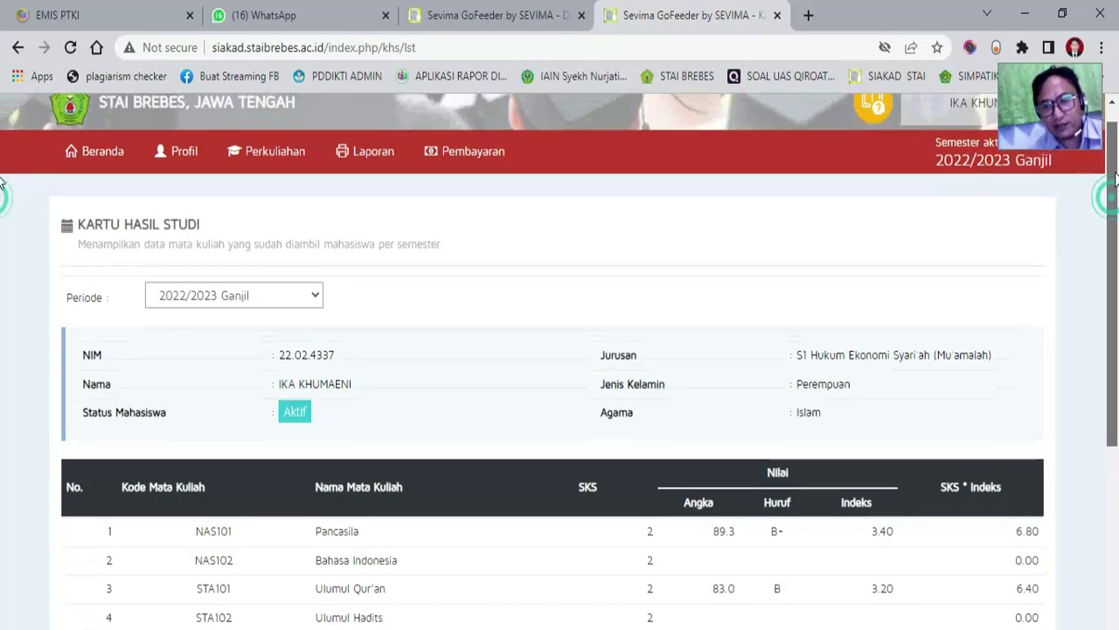
pyautogui.moveTo(1118, 204); pyautogui.dragTo(1117, 170)
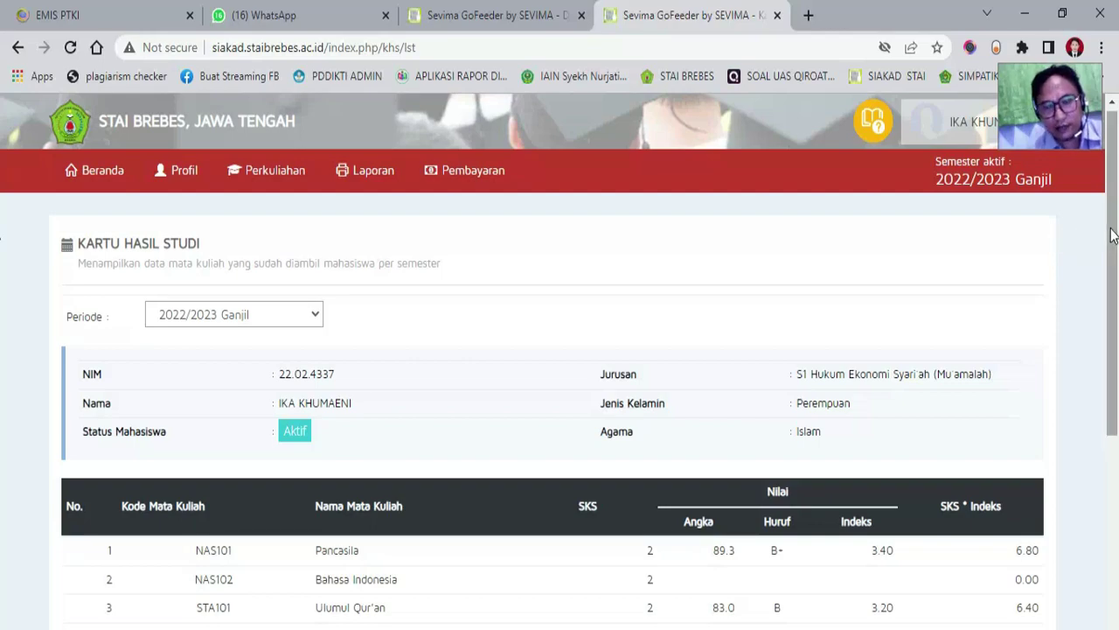
pyautogui.moveTo(1113, 234); pyautogui.dragTo(1099, 395)
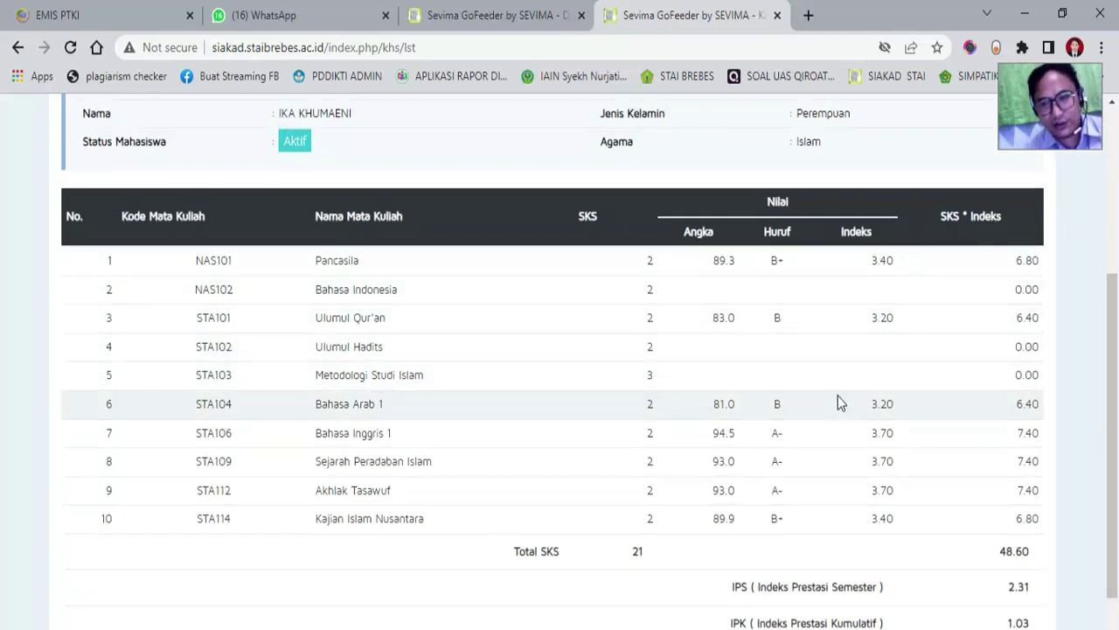
pyautogui.scroll(1, 2, 357)
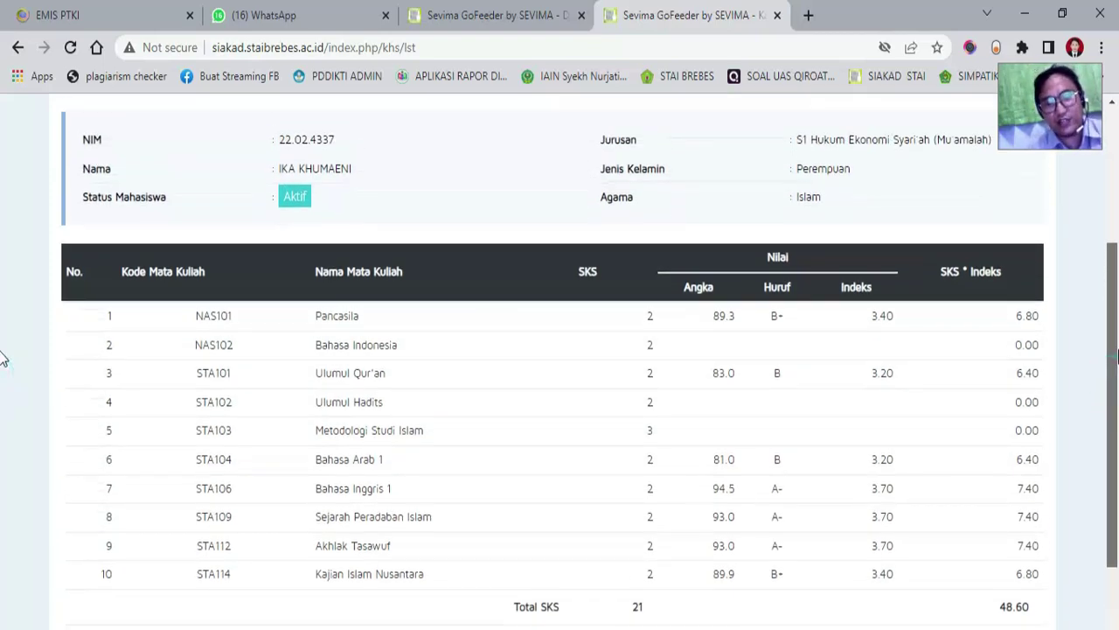
pyautogui.moveTo(1116, 355); pyautogui.dragTo(1115, 320)
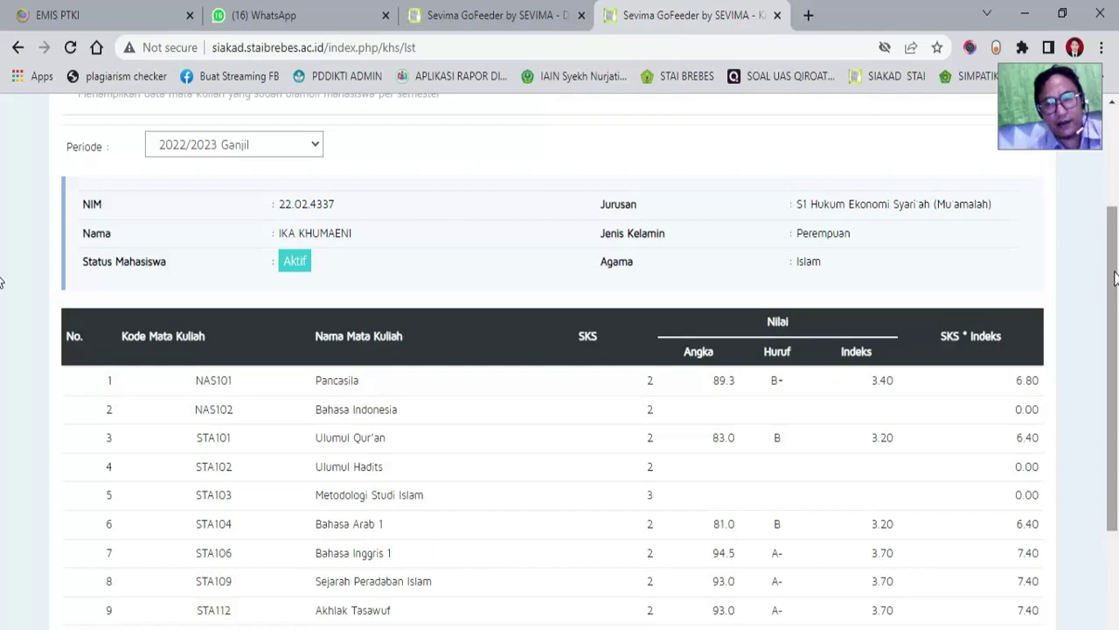
# Open the Ringkasan Hasil Studi report from the Laporan options and reload its page
pyautogui.moveTo(1115, 278); pyautogui.dragTo(1118, 210)
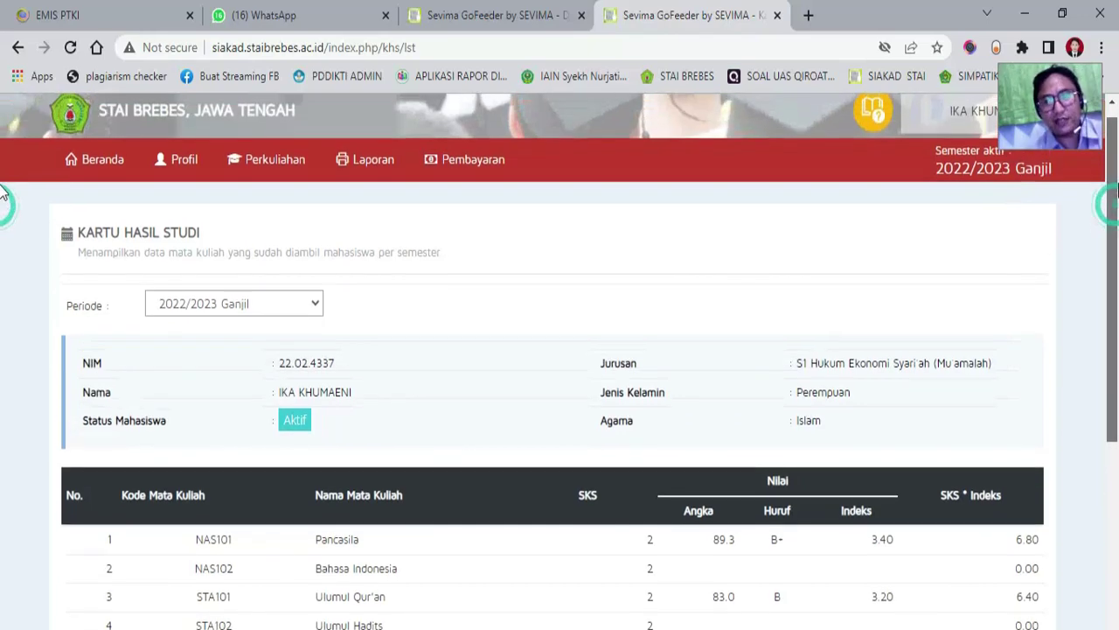
pyautogui.moveTo(1118, 210); pyautogui.dragTo(1116, 179)
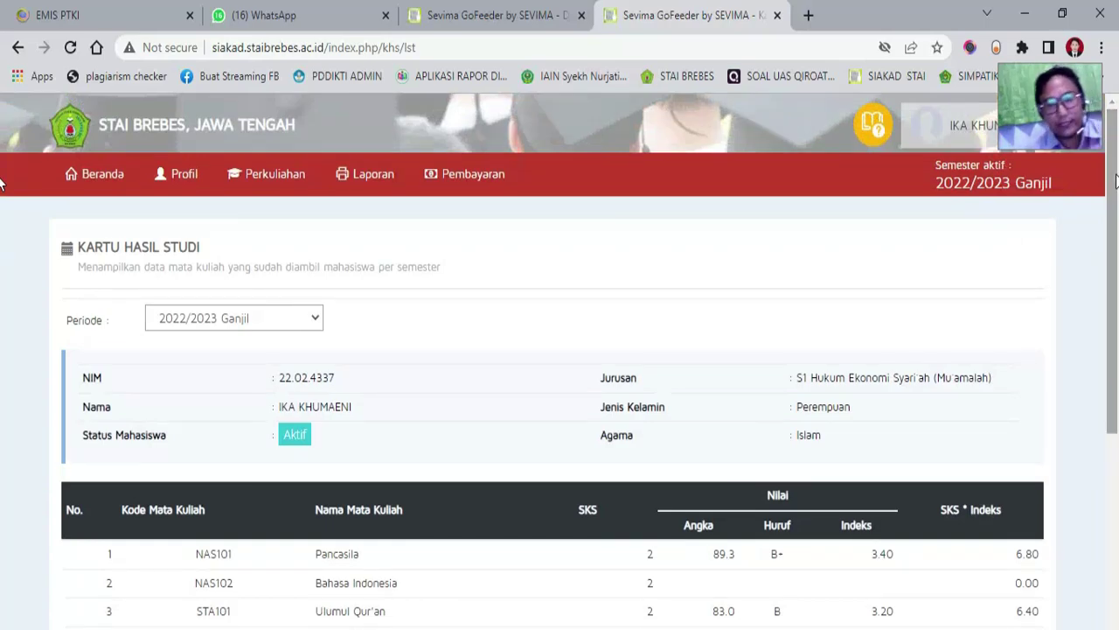
pyautogui.click(373, 164)
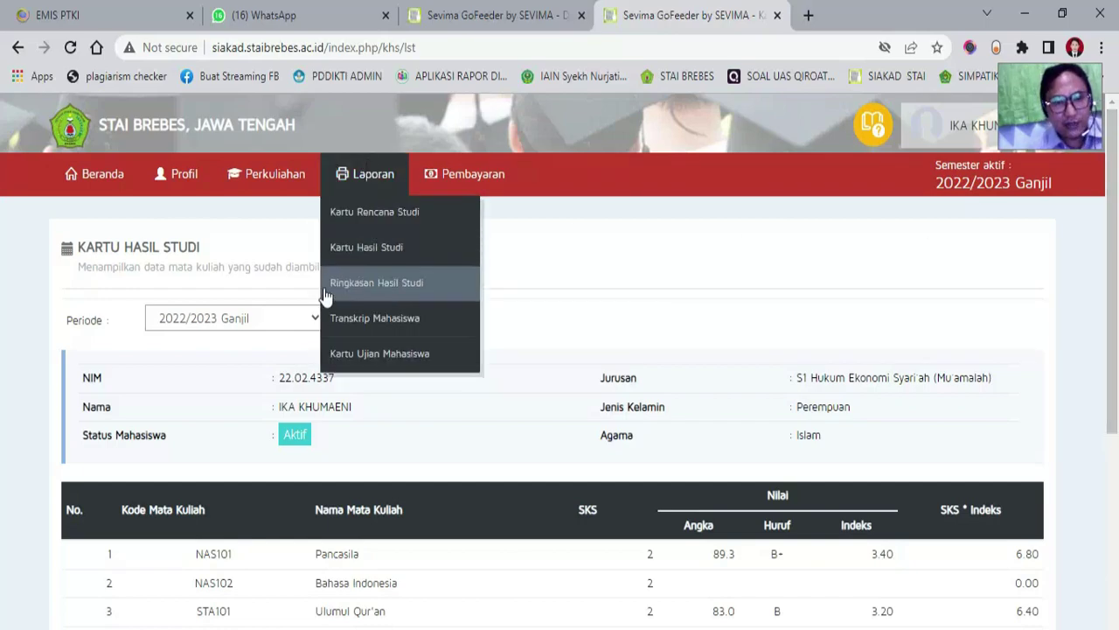
pyautogui.click(374, 295)
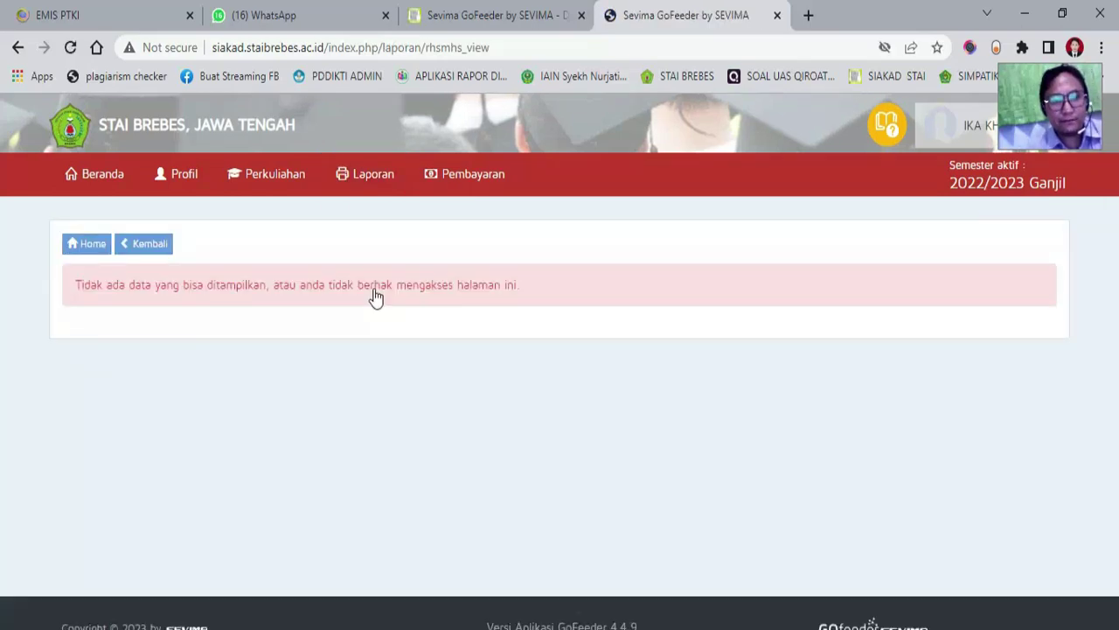
pyautogui.rightClick(525, 245)
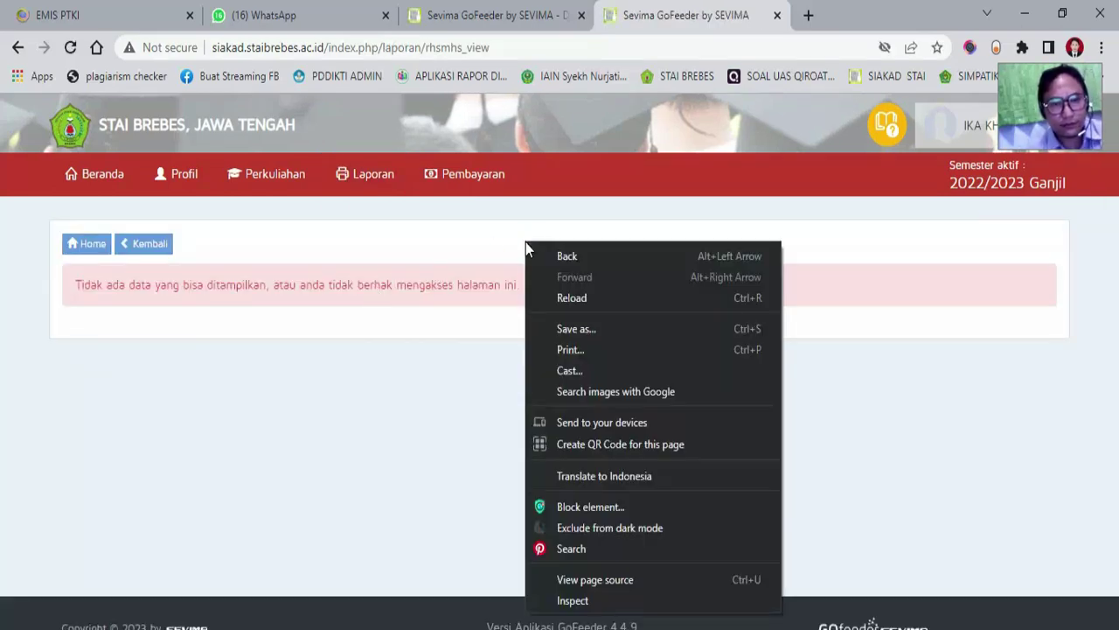
pyautogui.click(585, 299)
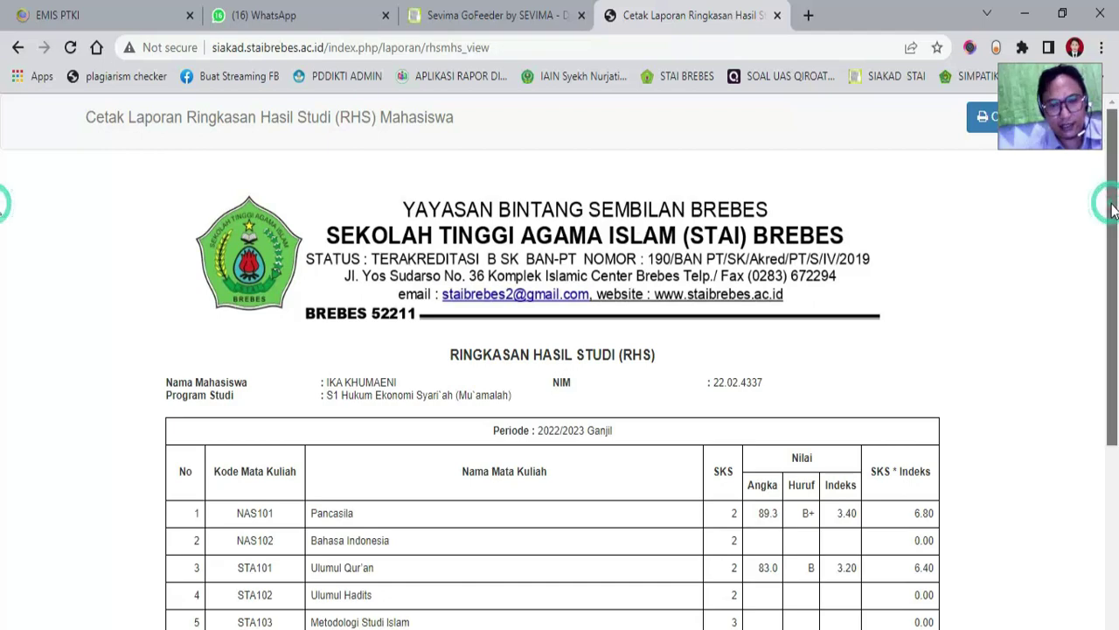
# Examine the Ringkasan Hasil Studi report from its letterhead through the course grades to the IPS, IPK and signature area
pyautogui.moveTo(1116, 206); pyautogui.dragTo(1118, 258)
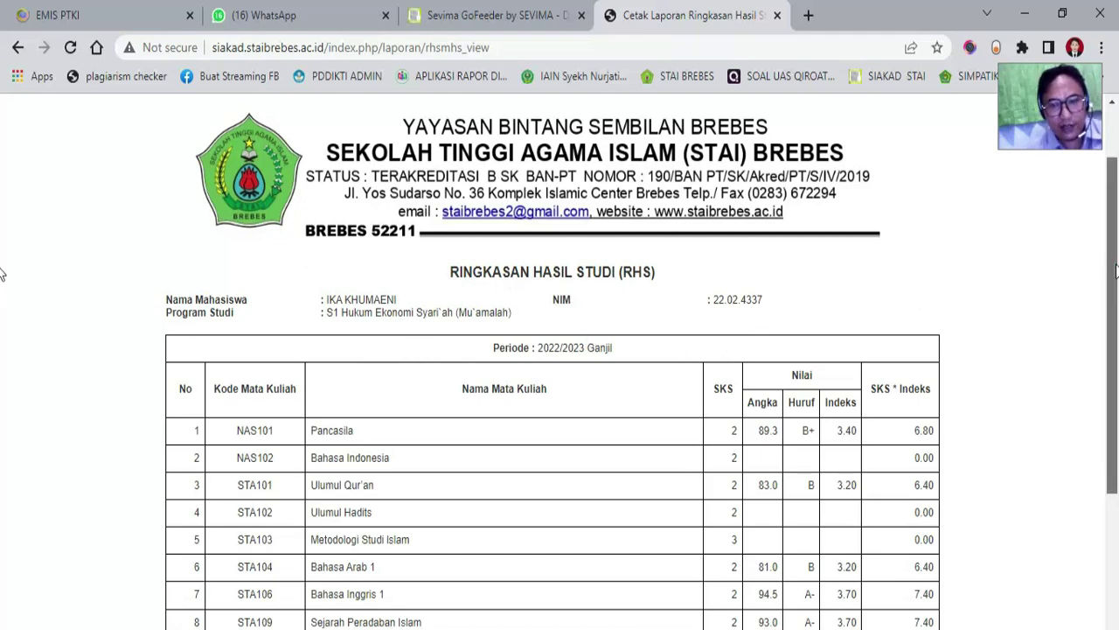
pyautogui.scroll(-1, 649, 288)
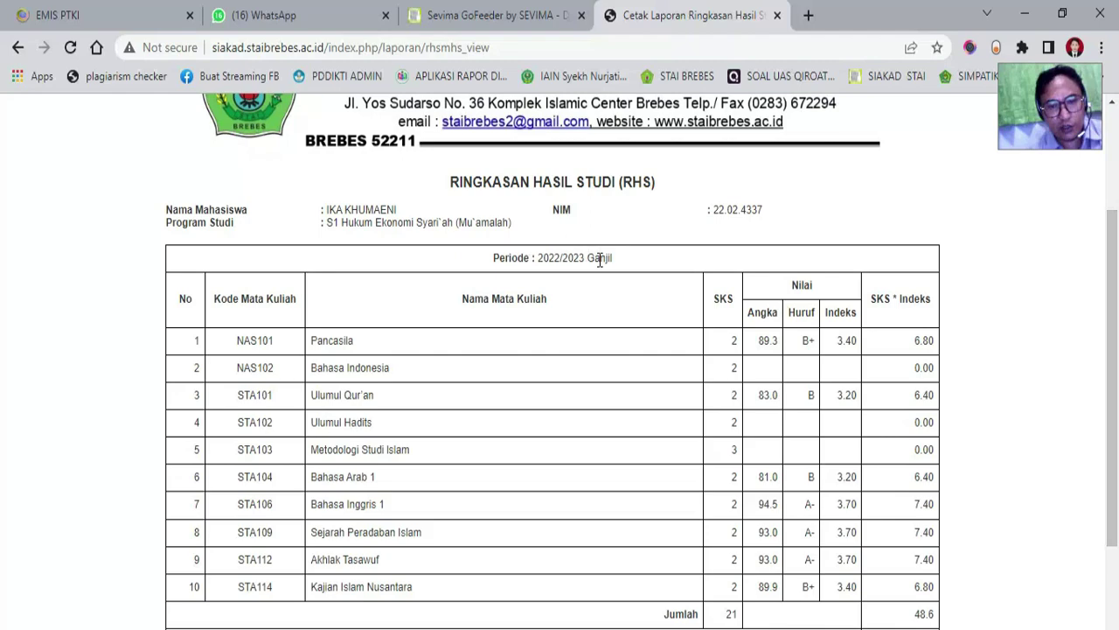
pyautogui.scroll(-2, 4, 342)
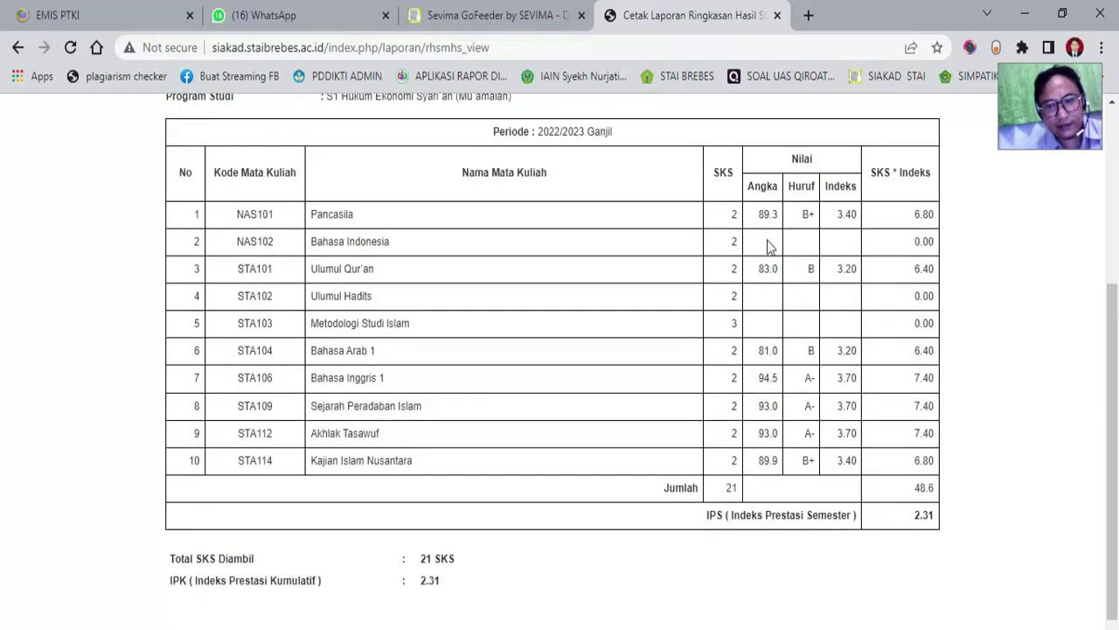
pyautogui.click(871, 268)
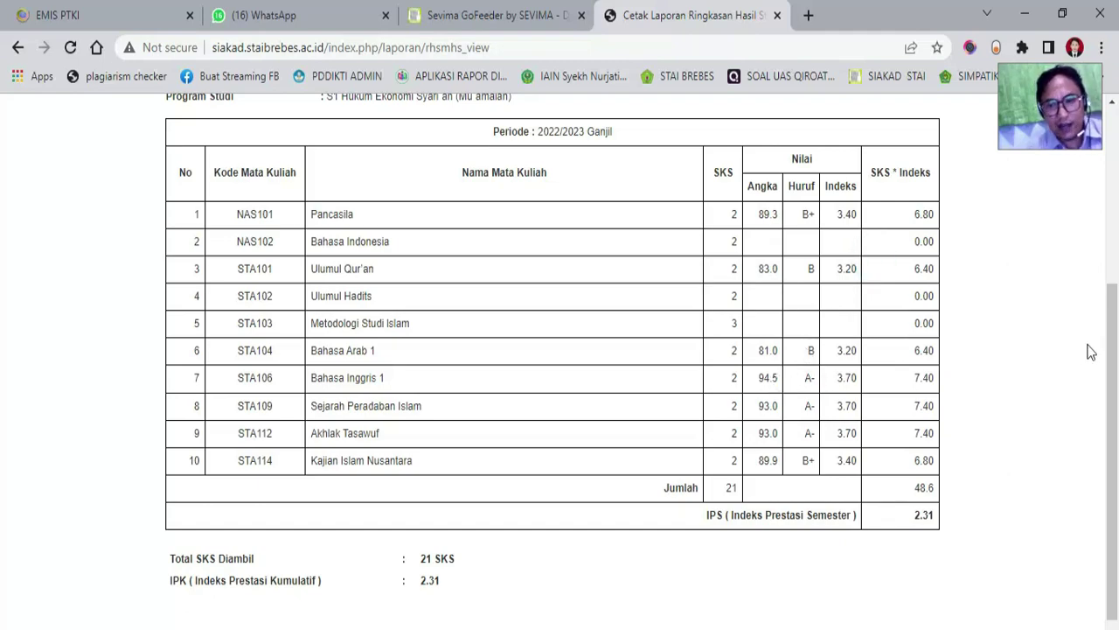
pyautogui.scroll(-1, 1107, 349)
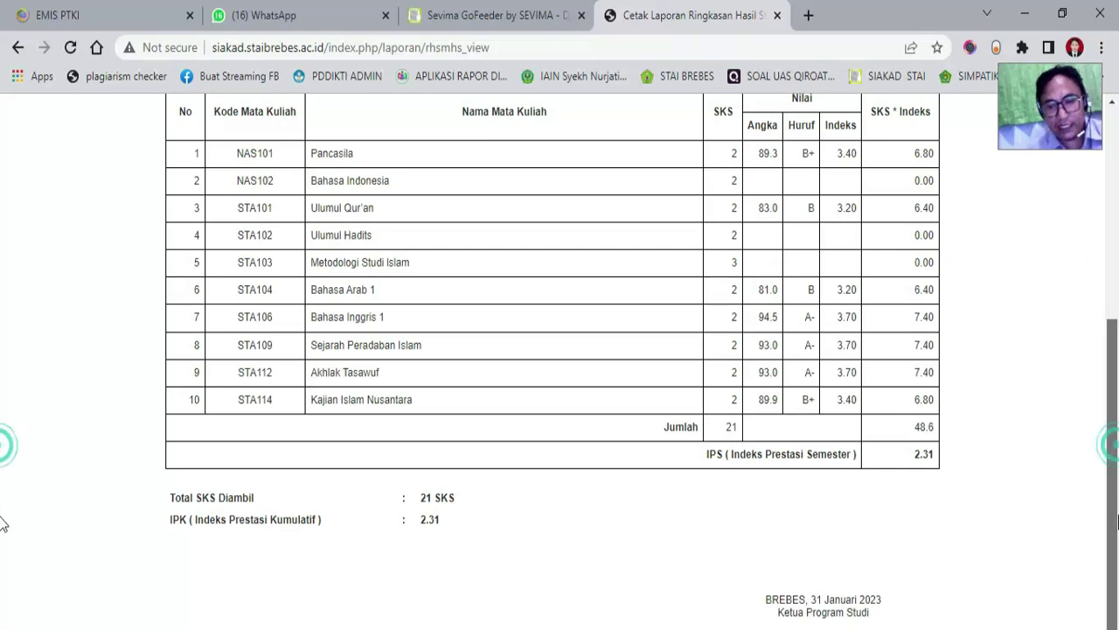
pyautogui.scroll(3, 3, 321)
pyautogui.scroll(2, 3, 321)
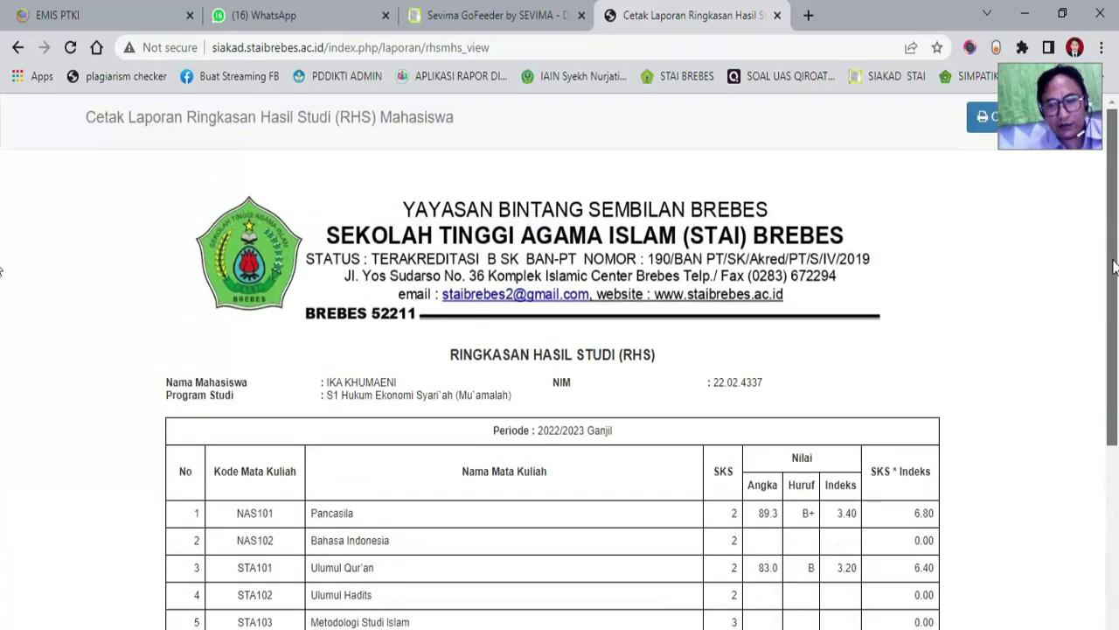
pyautogui.moveTo(1113, 268); pyautogui.dragTo(1113, 452)
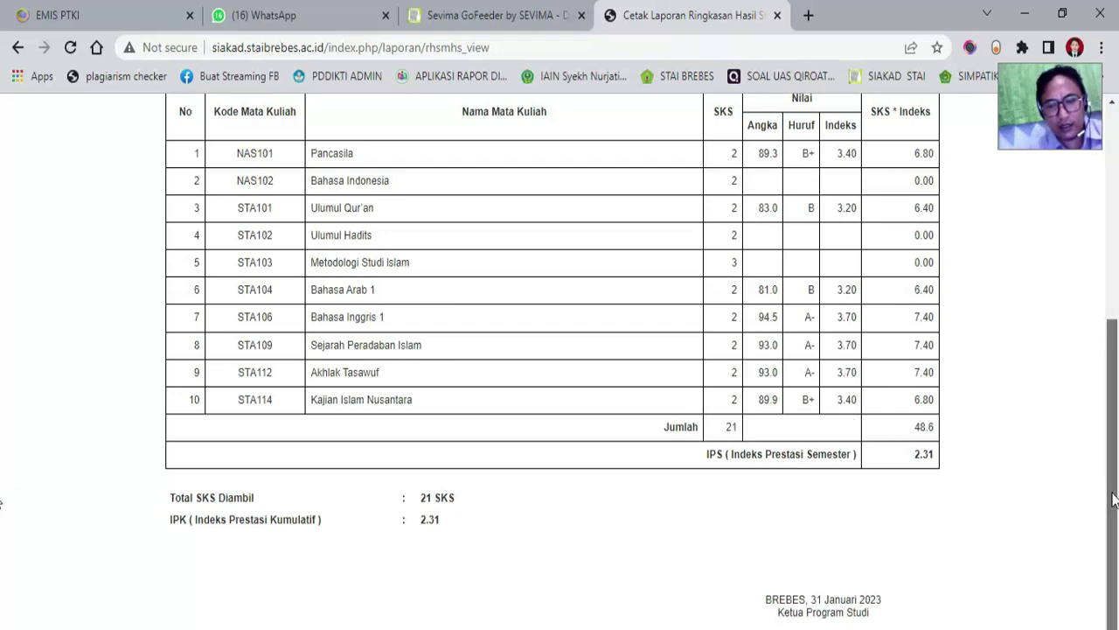
pyautogui.moveTo(1110, 496); pyautogui.dragTo(1118, 278)
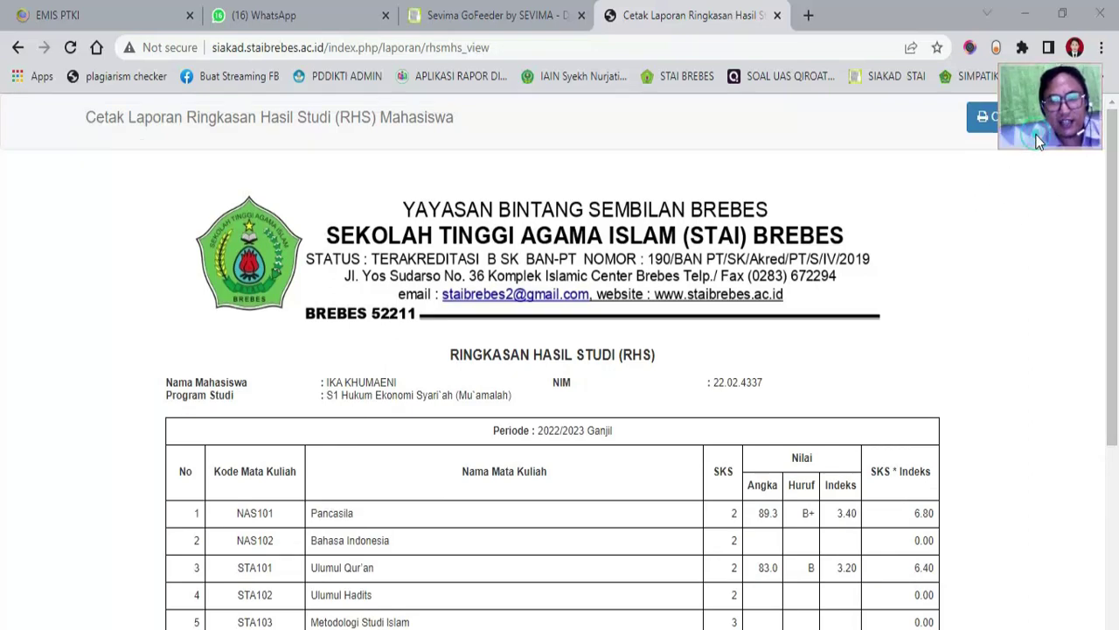
# Send the Ringkasan Hasil Studi report to Nitro PDF Creator (Pro 11) for printing and cancel saving the PDF file
pyautogui.moveTo(1036, 143); pyautogui.dragTo(1042, 241)
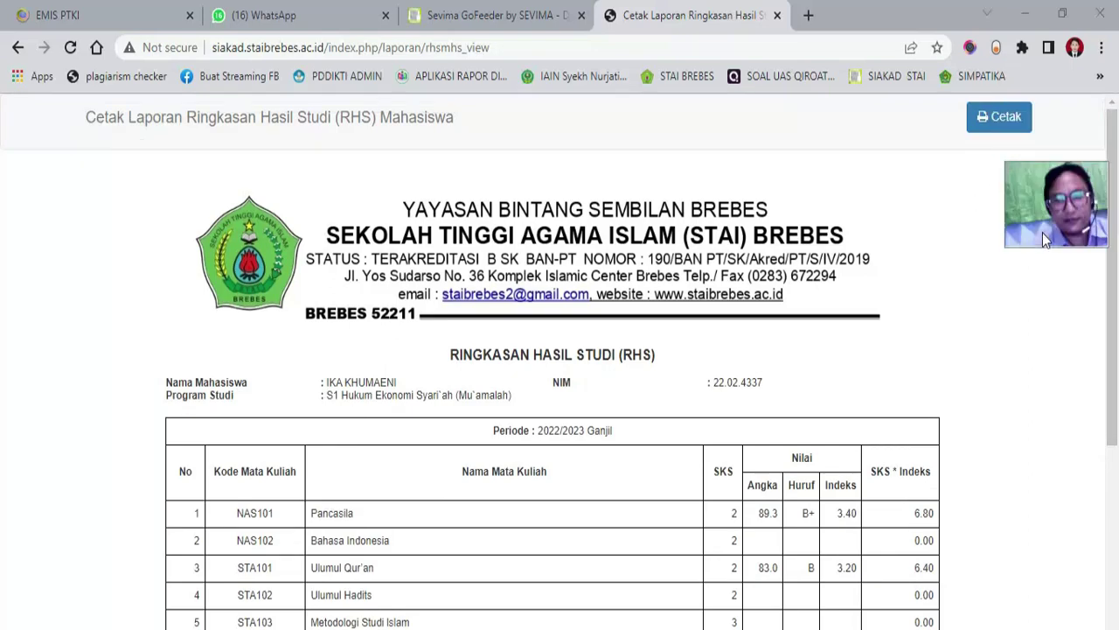
pyautogui.click(1000, 120)
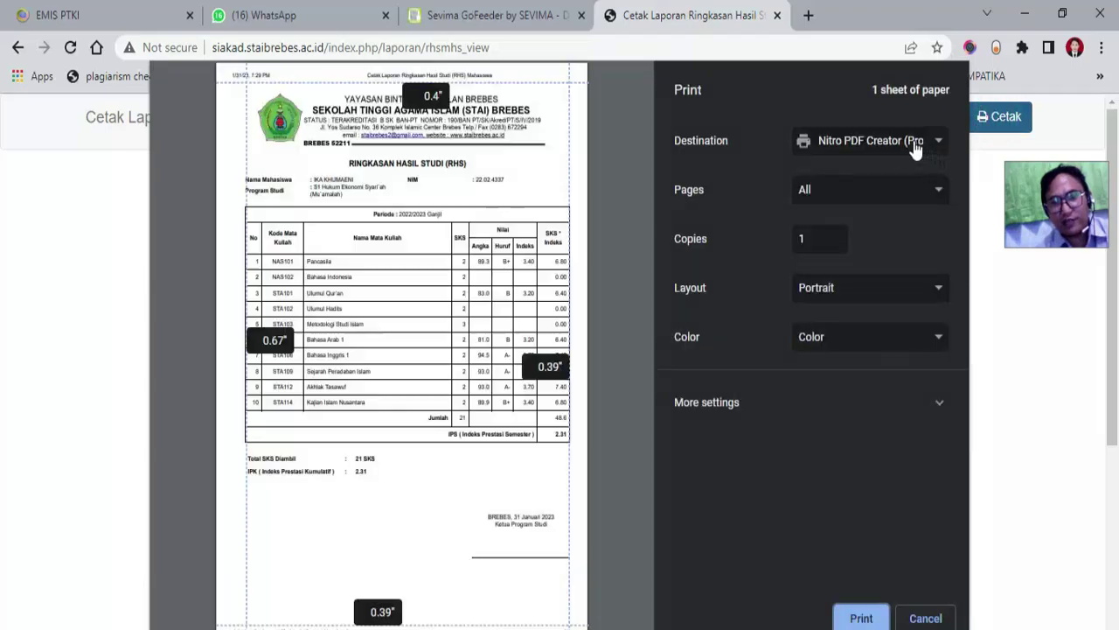
pyautogui.click(909, 151)
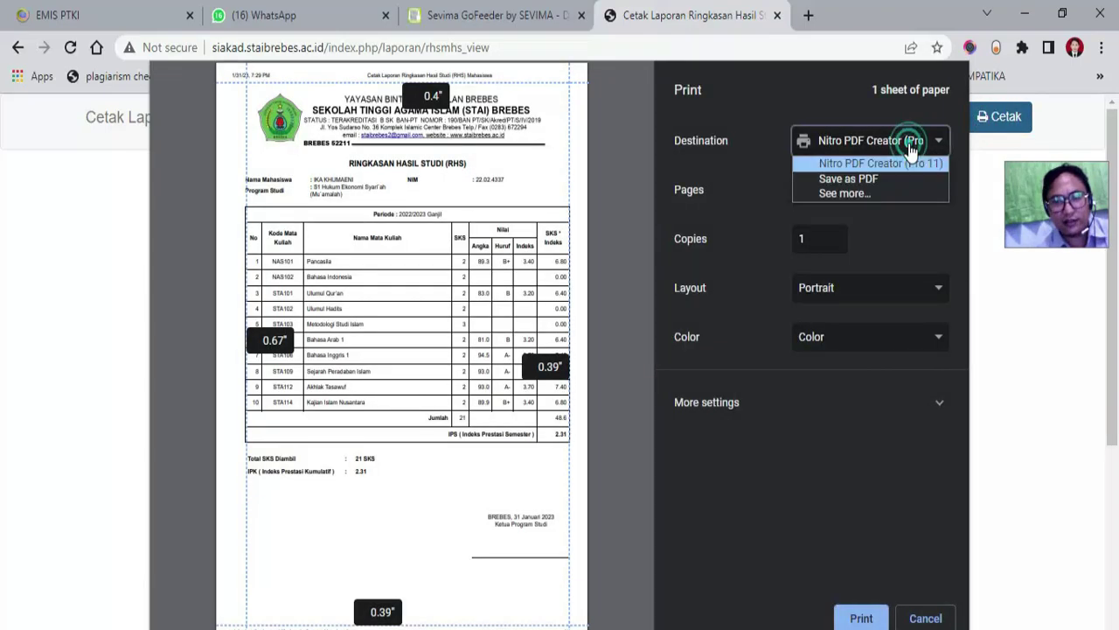
pyautogui.click(909, 151)
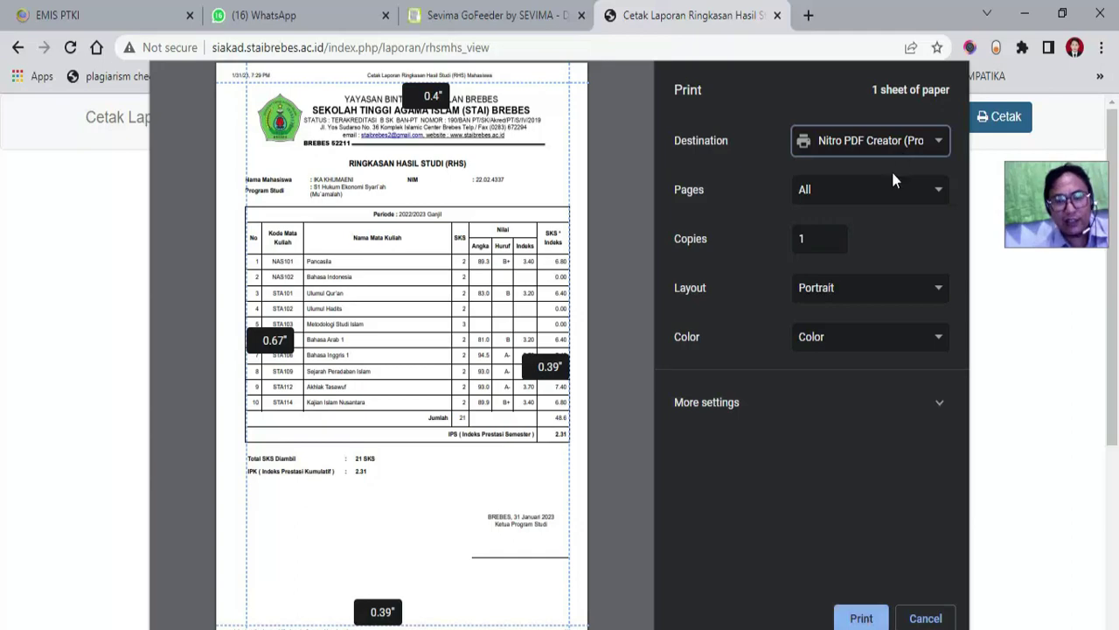
pyautogui.click(851, 616)
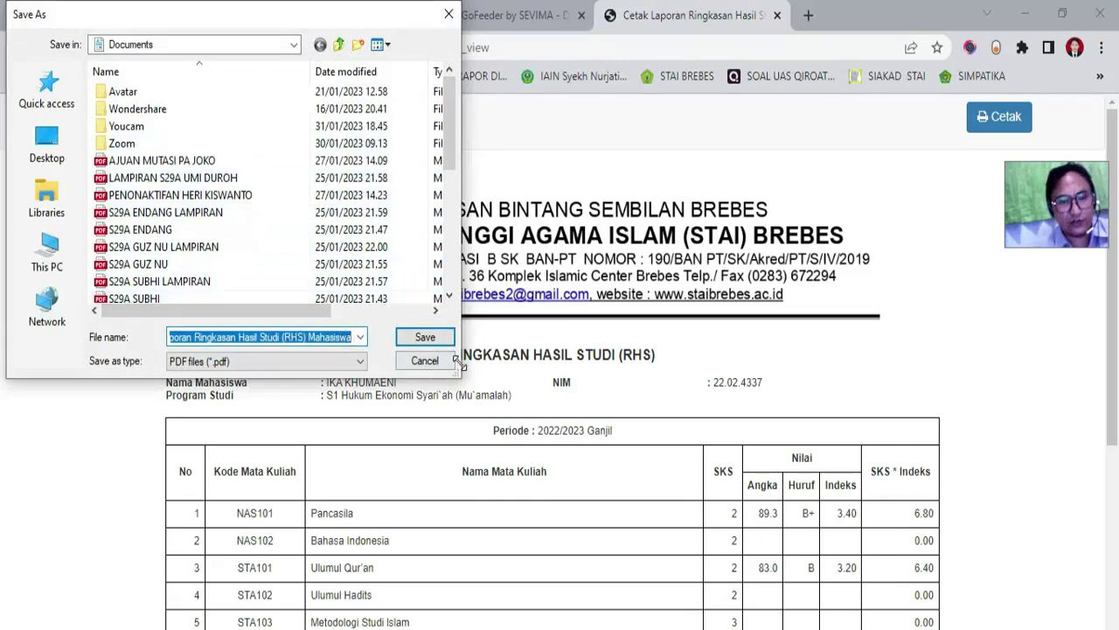
pyautogui.click(425, 360)
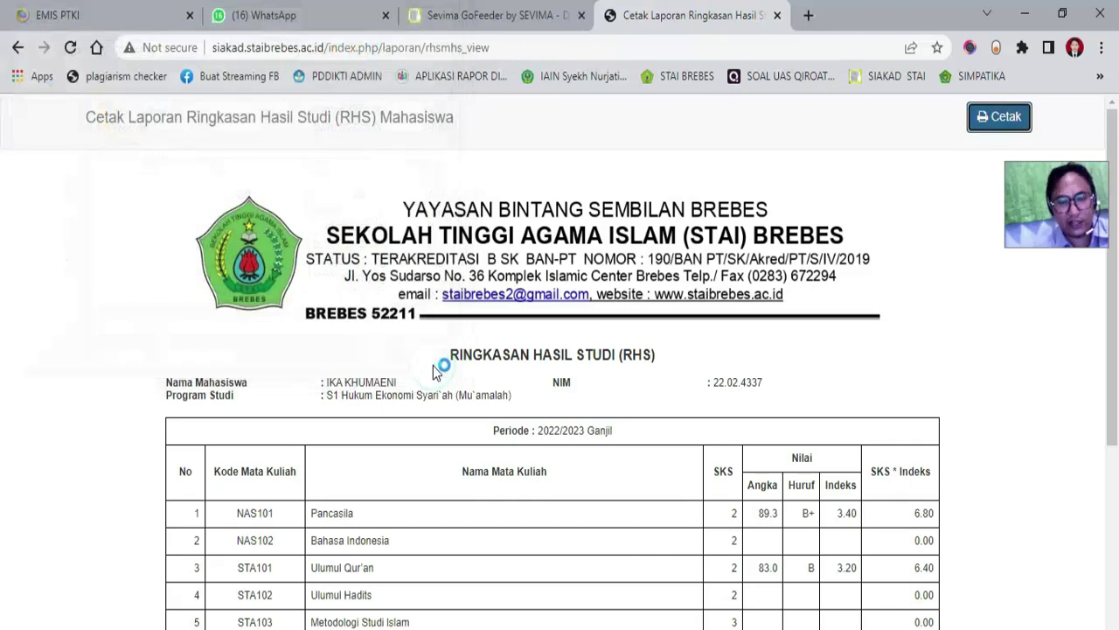
# Look over the Ringkasan Hasil Studi report once more, return to the Kartu Hasil Studi page and review its course grades
pyautogui.scroll(-4, 1102, 493)
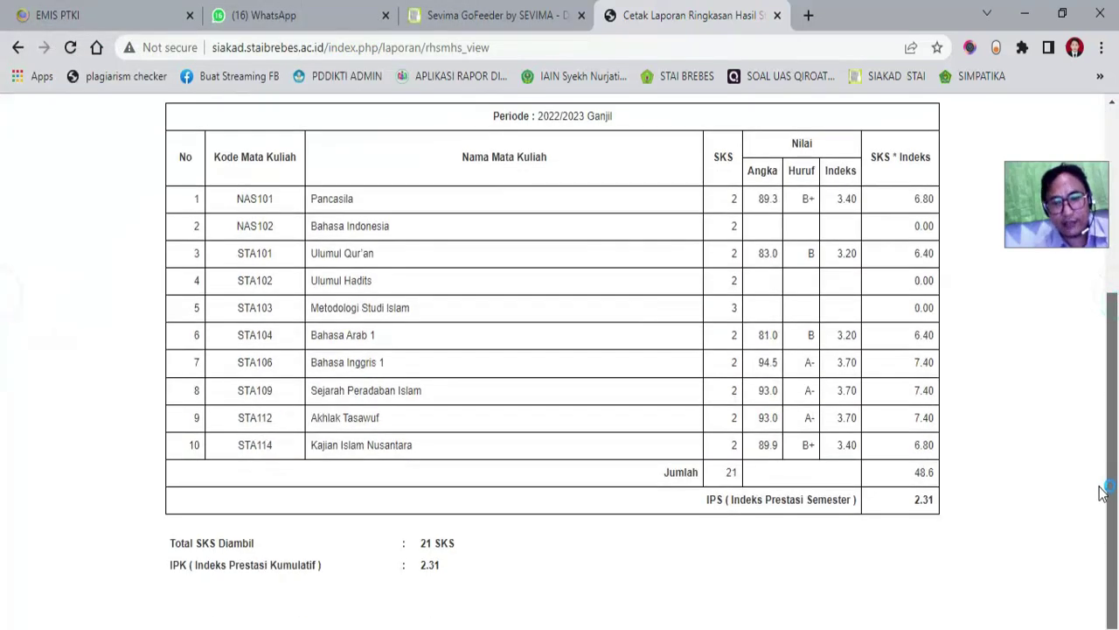
pyautogui.moveTo(1112, 494); pyautogui.dragTo(1113, 324)
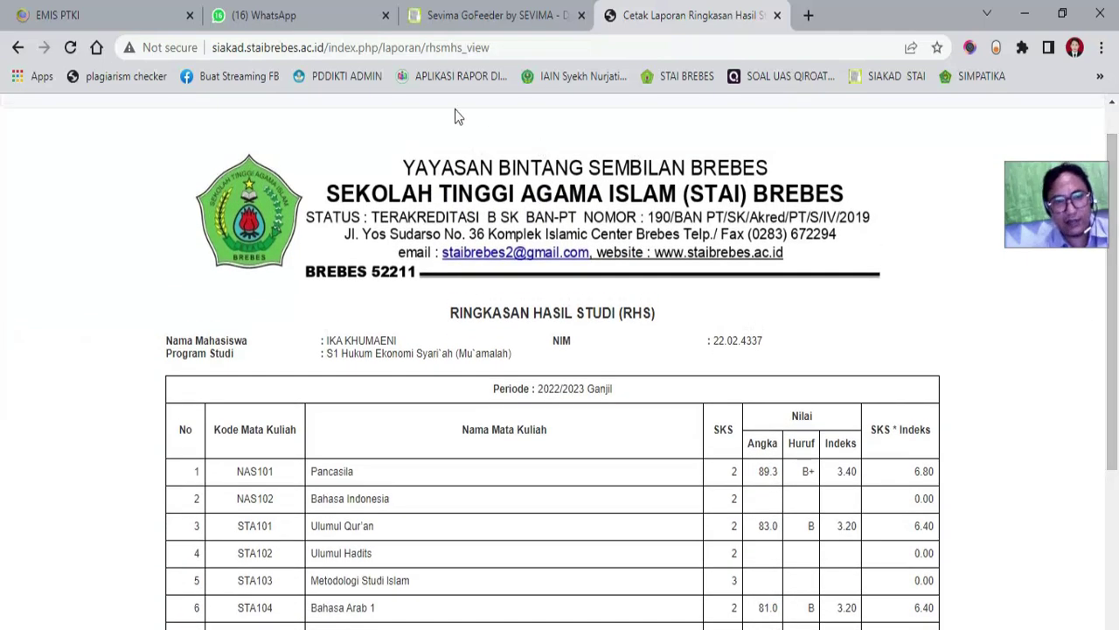
pyautogui.click(19, 49)
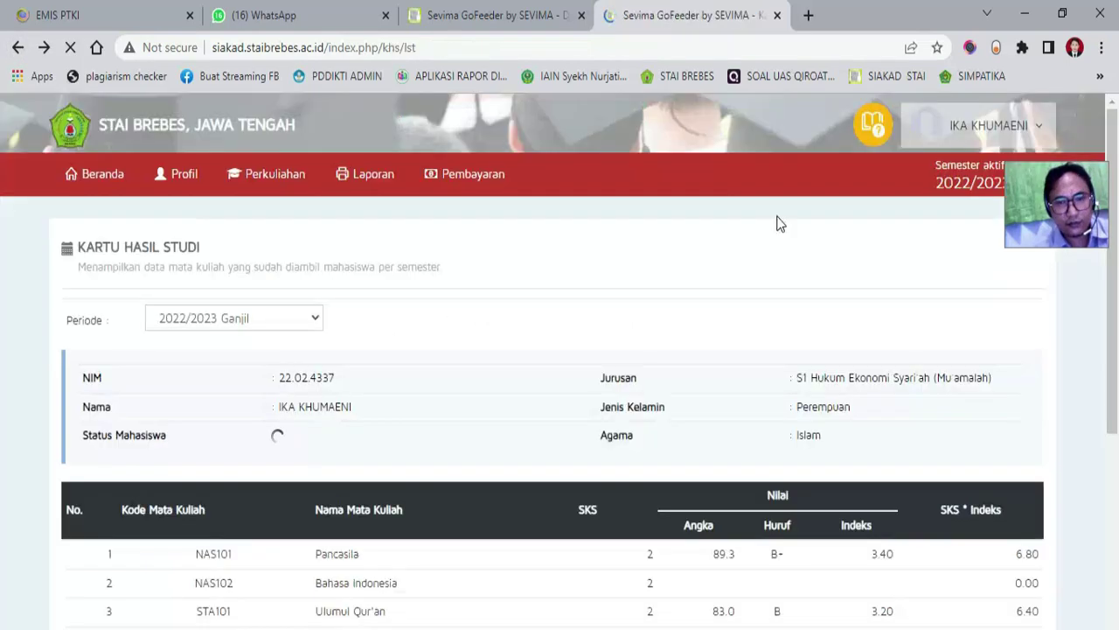
pyautogui.scroll(-1, 1117, 408)
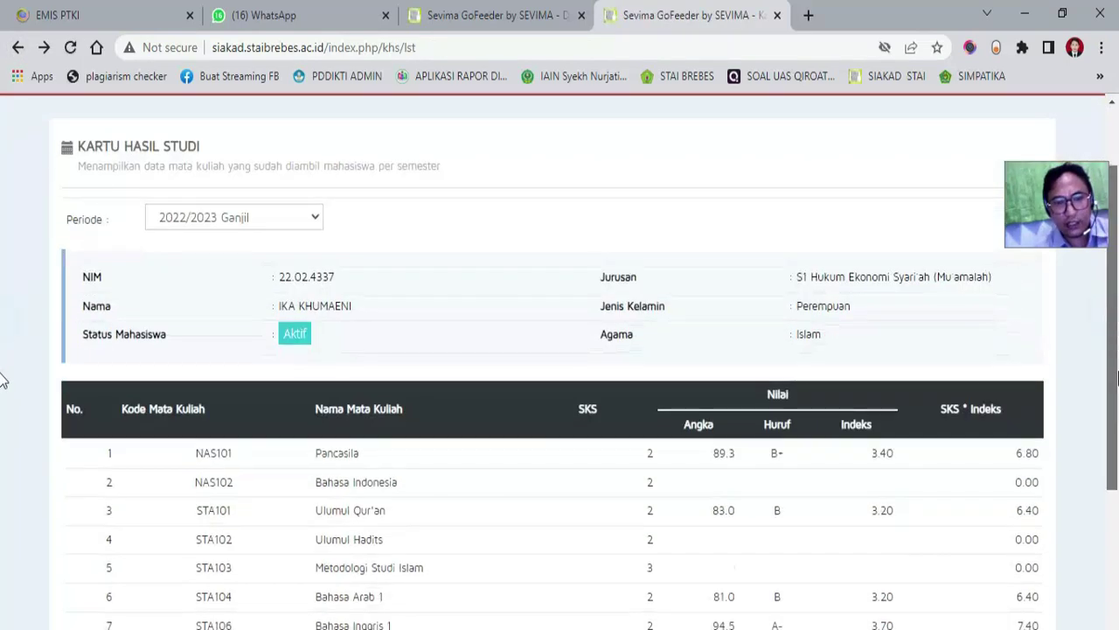
pyautogui.scroll(-2, 1116, 409)
pyautogui.scroll(3, 464, 252)
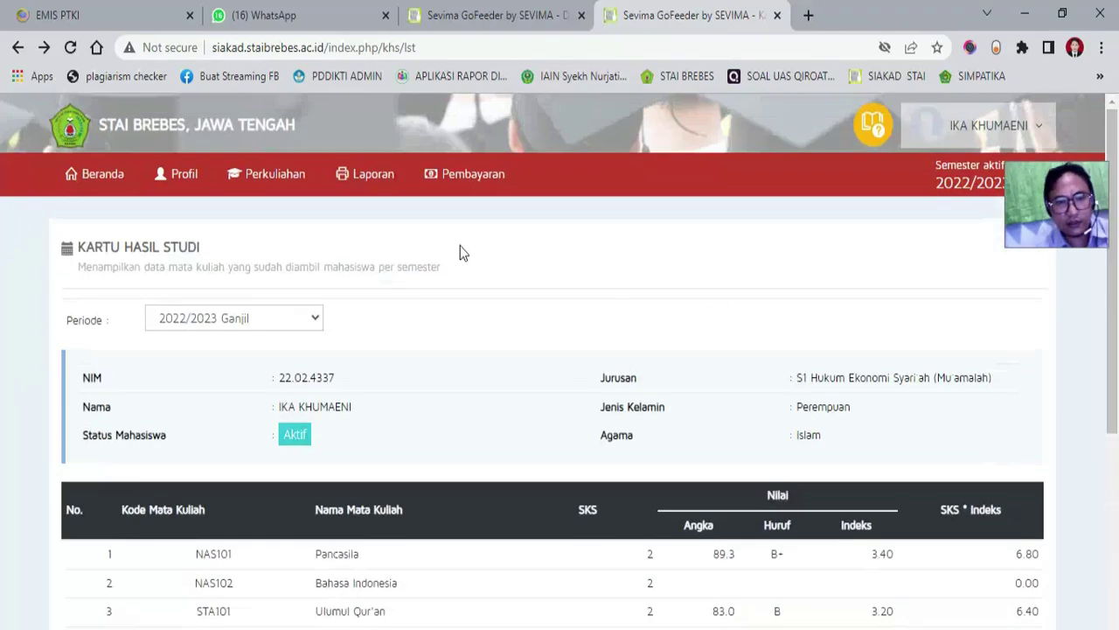
# Open the Jadwal Perkuliahan page and review the course schedule for 2022/2023 Ganjil
pyautogui.click(293, 191)
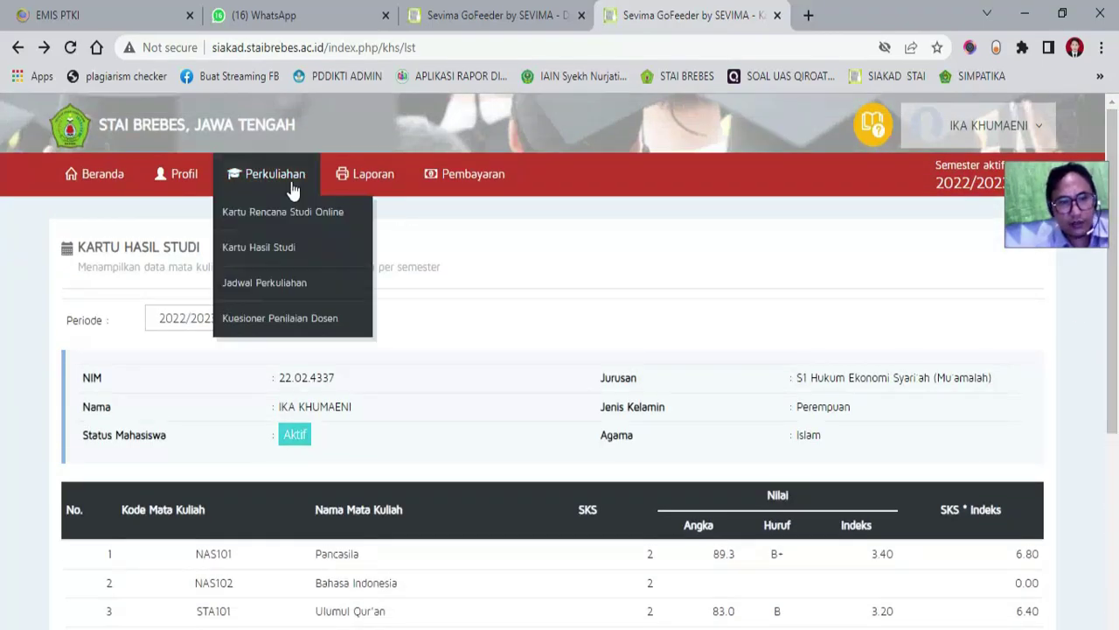
pyautogui.click(265, 287)
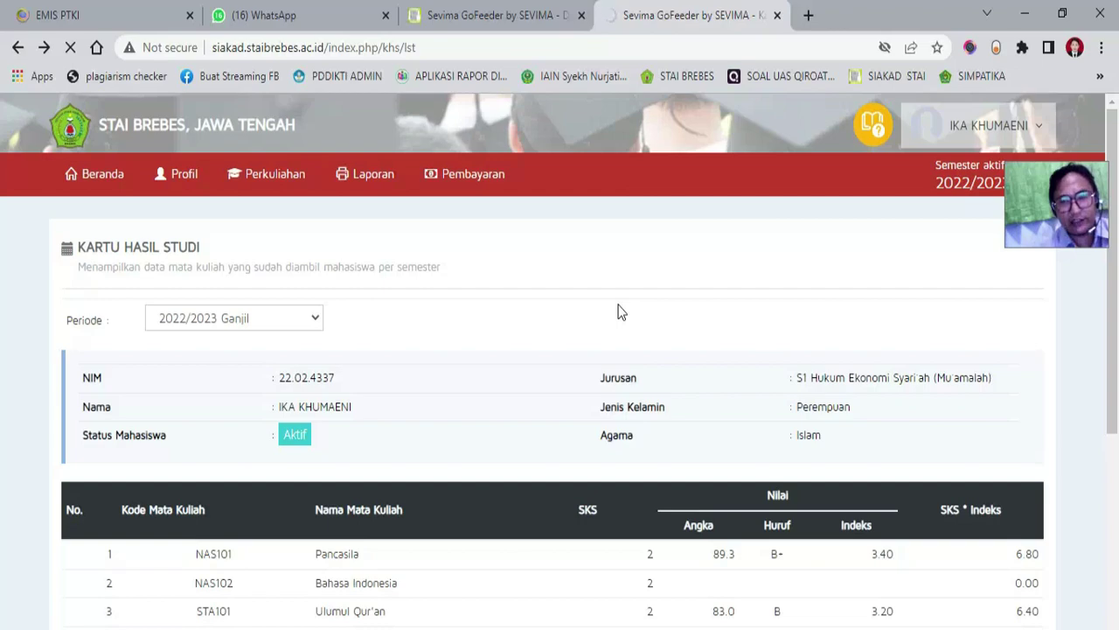
pyautogui.moveTo(1038, 231); pyautogui.dragTo(1028, 160)
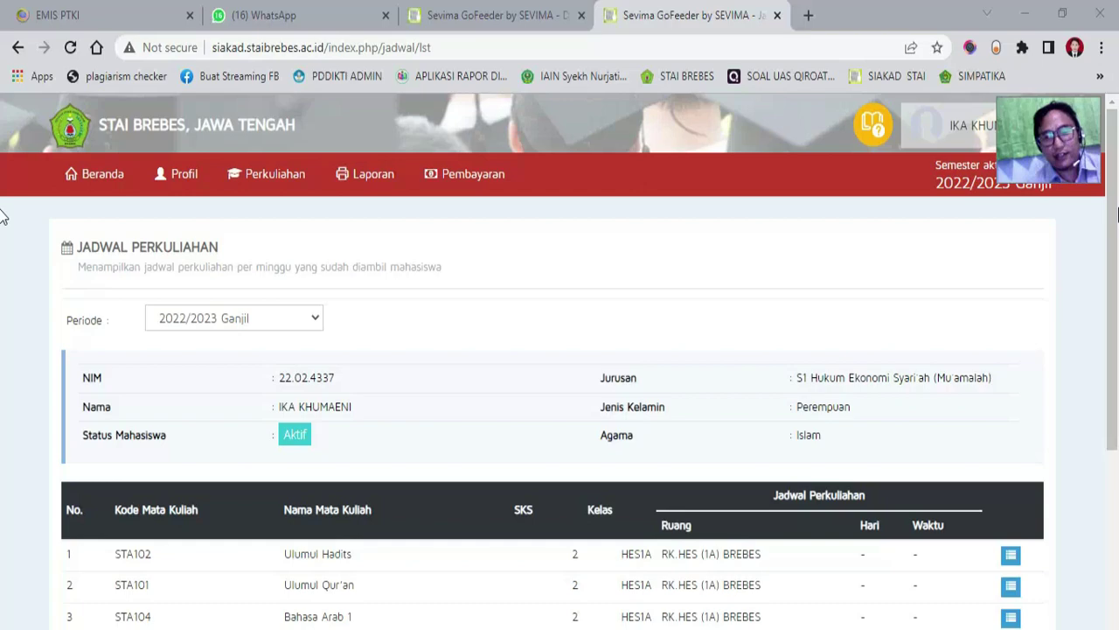
pyautogui.moveTo(1117, 214); pyautogui.dragTo(1118, 380)
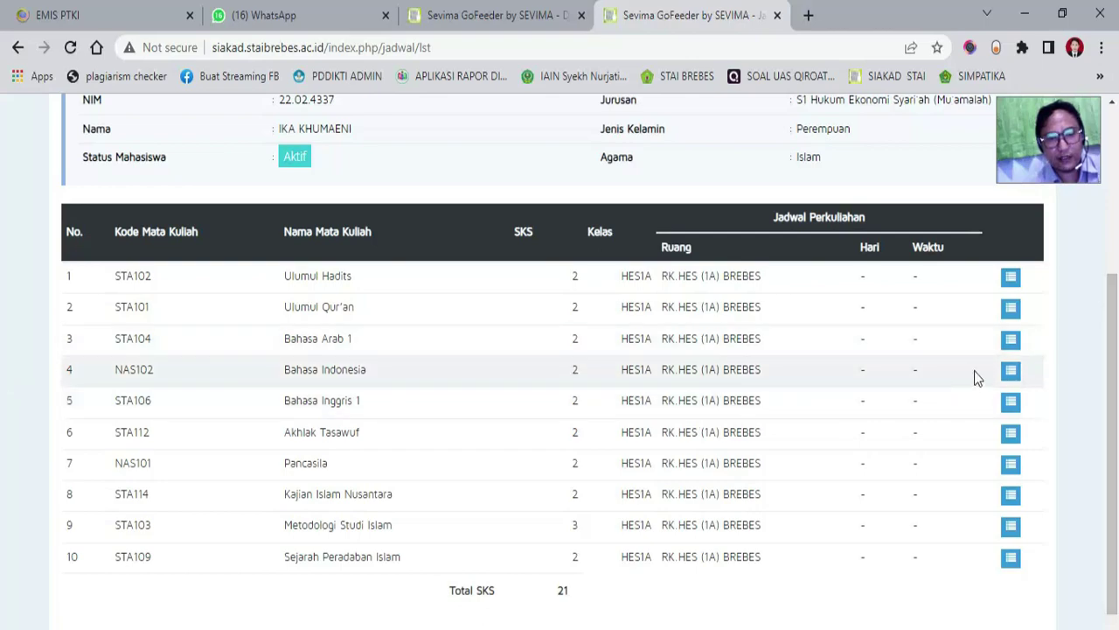
pyautogui.scroll(4, 1115, 385)
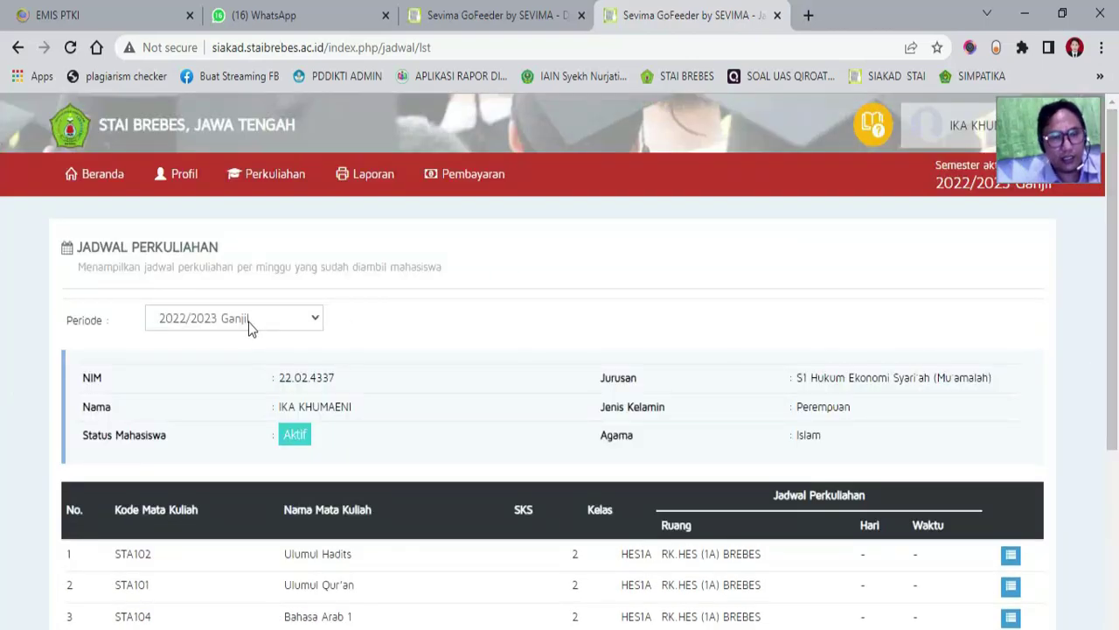
# Open the Kuesioner Penilaian Dosen page and review its list of courses, lecturers and questionnaire links
pyautogui.click(282, 174)
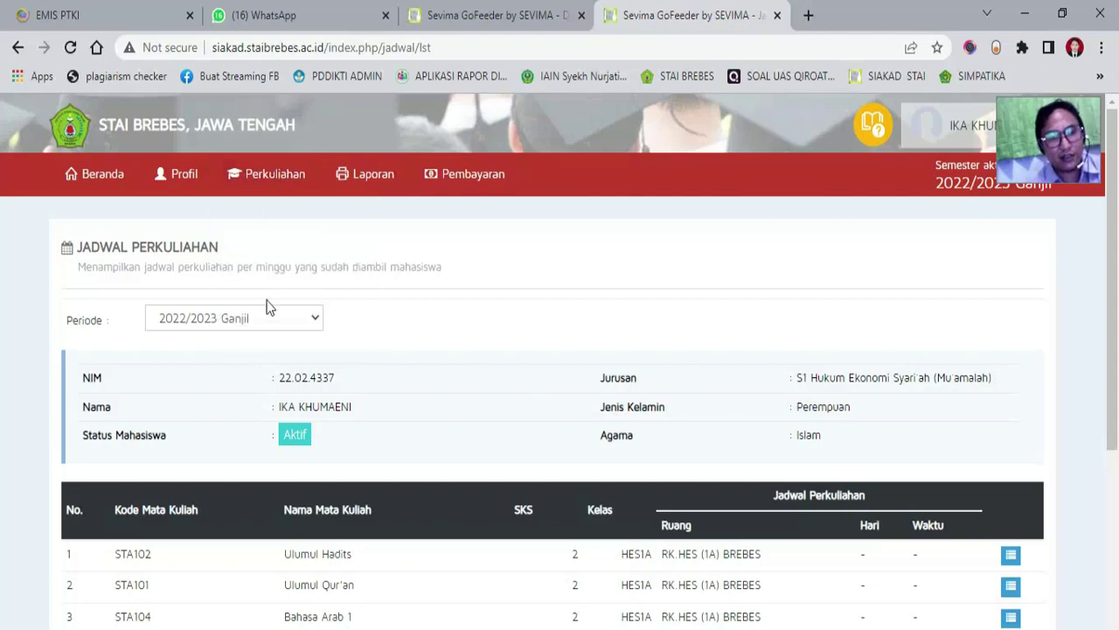
pyautogui.moveTo(264, 186)
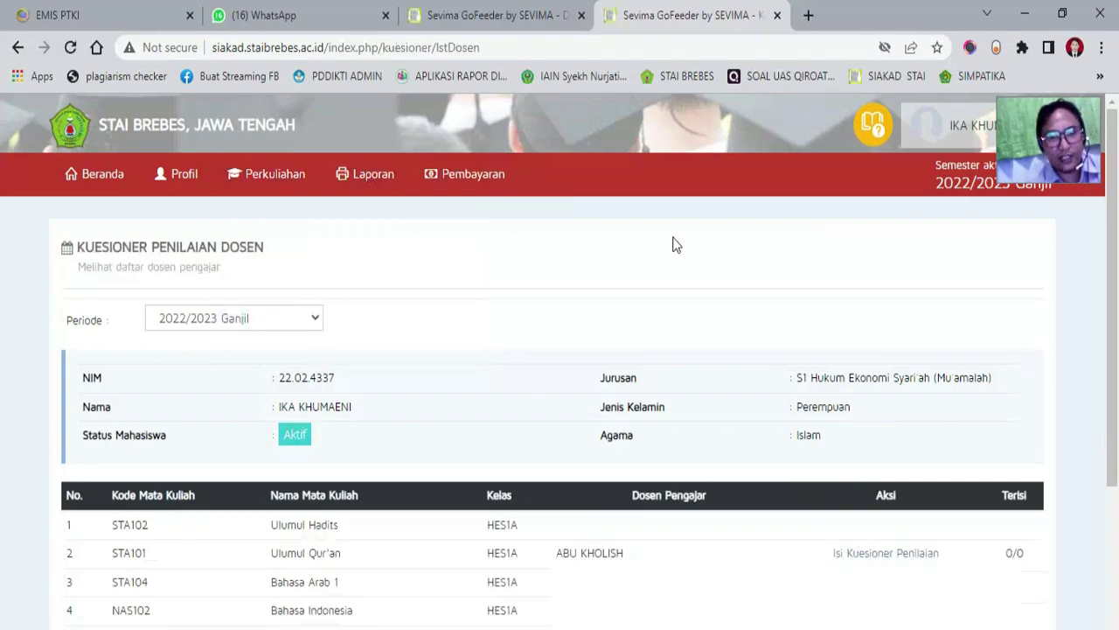
pyautogui.scroll(-3, 3, 385)
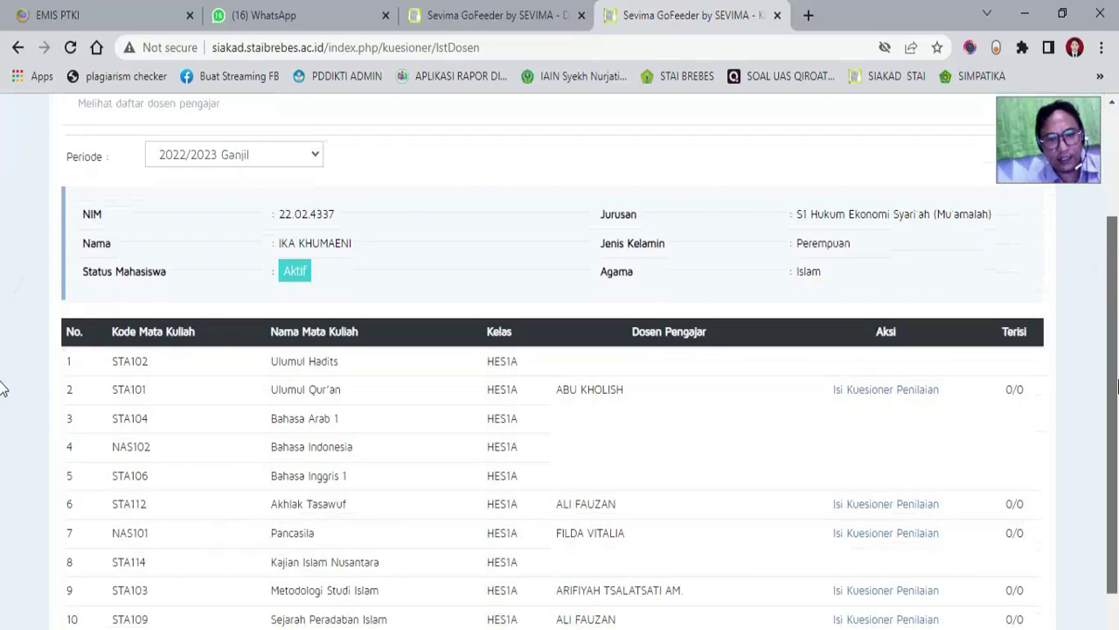
pyautogui.scroll(1, 2, 385)
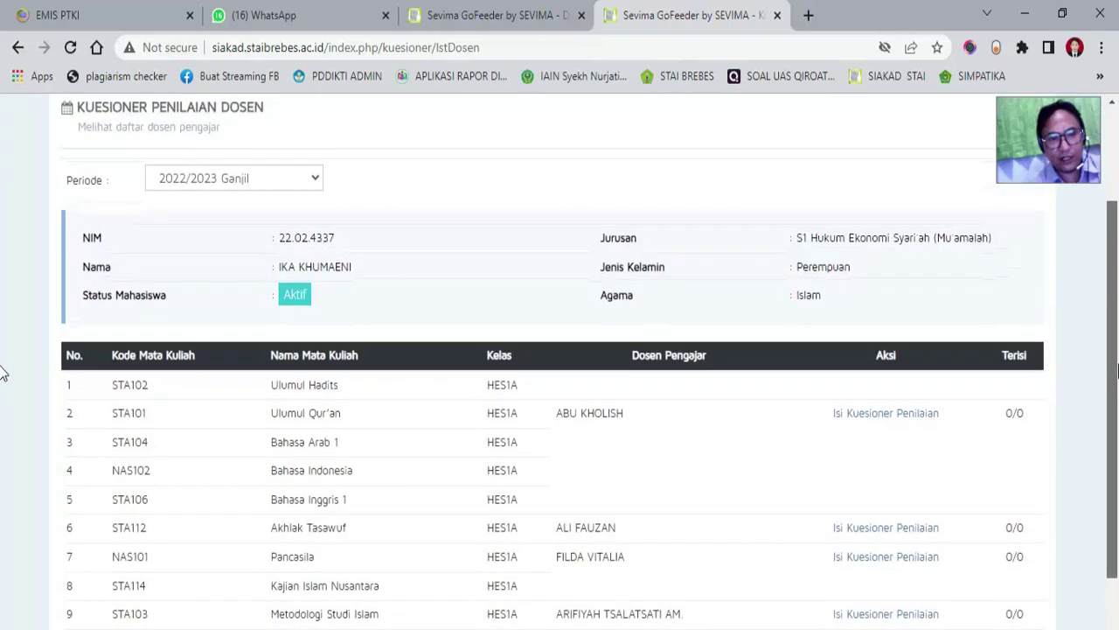
pyautogui.scroll(-1, 3, 402)
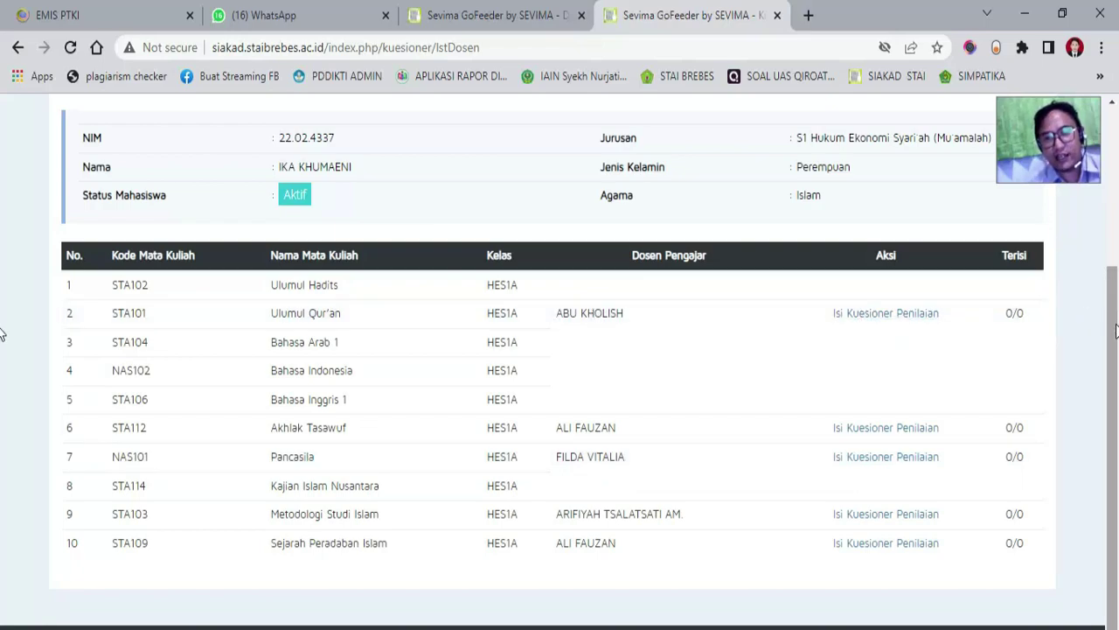
pyautogui.moveTo(1115, 332); pyautogui.dragTo(1118, 154)
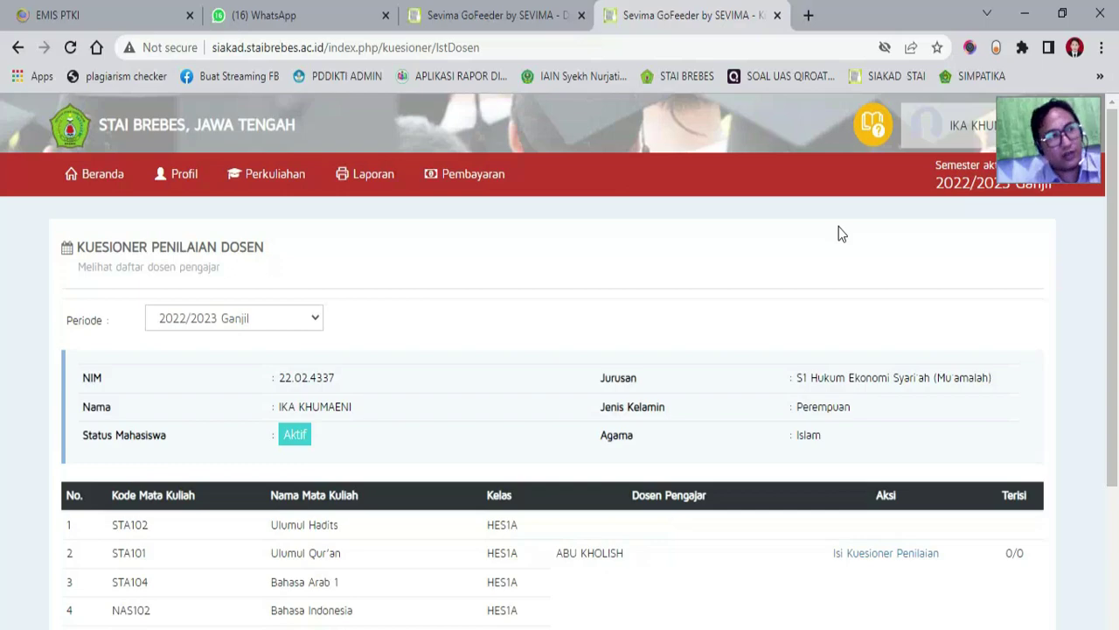
pyautogui.click(1032, 127)
pyautogui.click(693, 253)
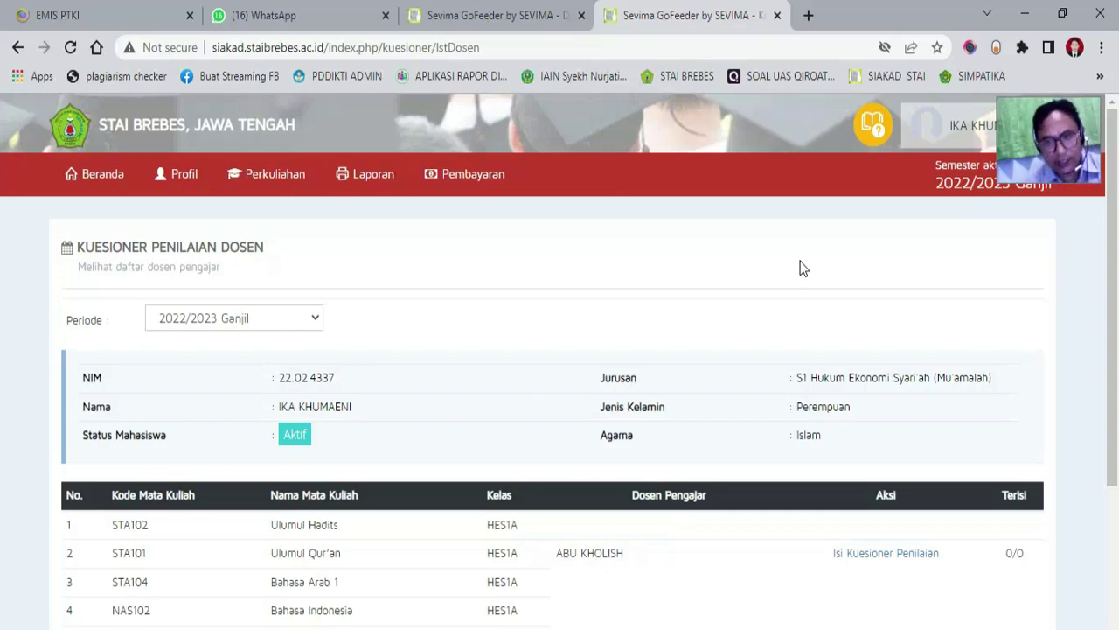
# Generate the Kartu Rencana Studi (KRS) report for the period 2022/2023 Ganjil
pyautogui.click(366, 174)
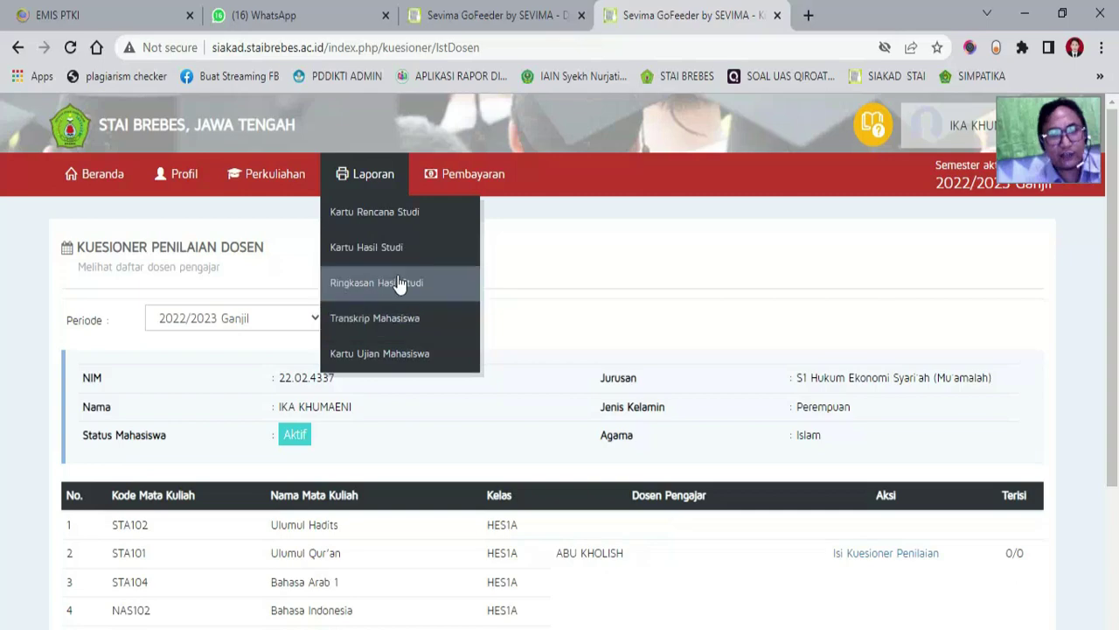
pyautogui.click(354, 229)
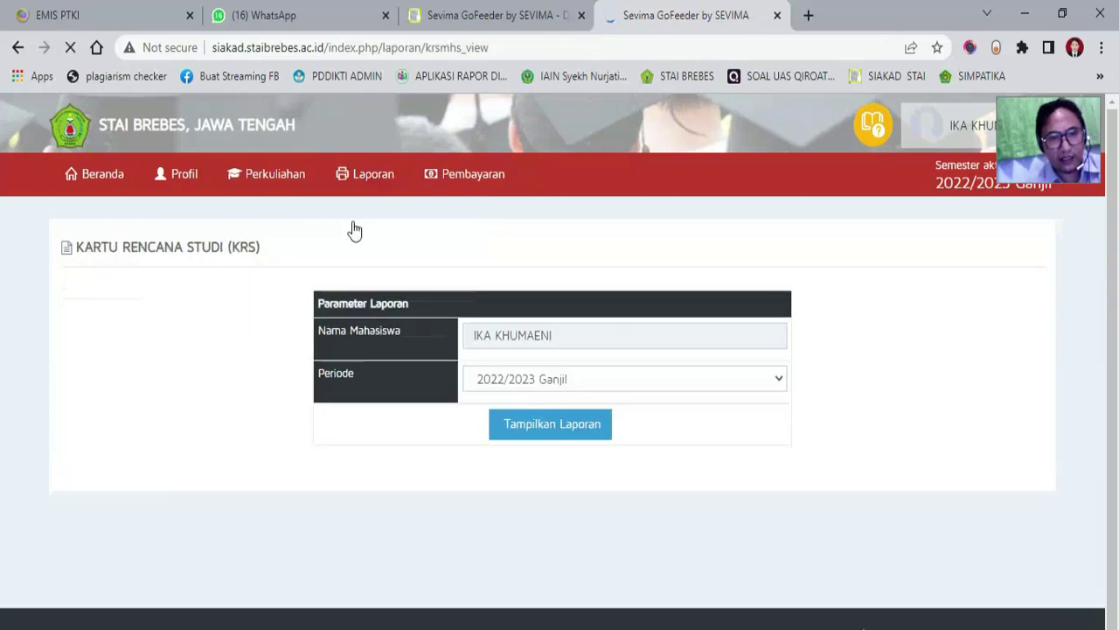
pyautogui.click(624, 388)
pyautogui.click(624, 388)
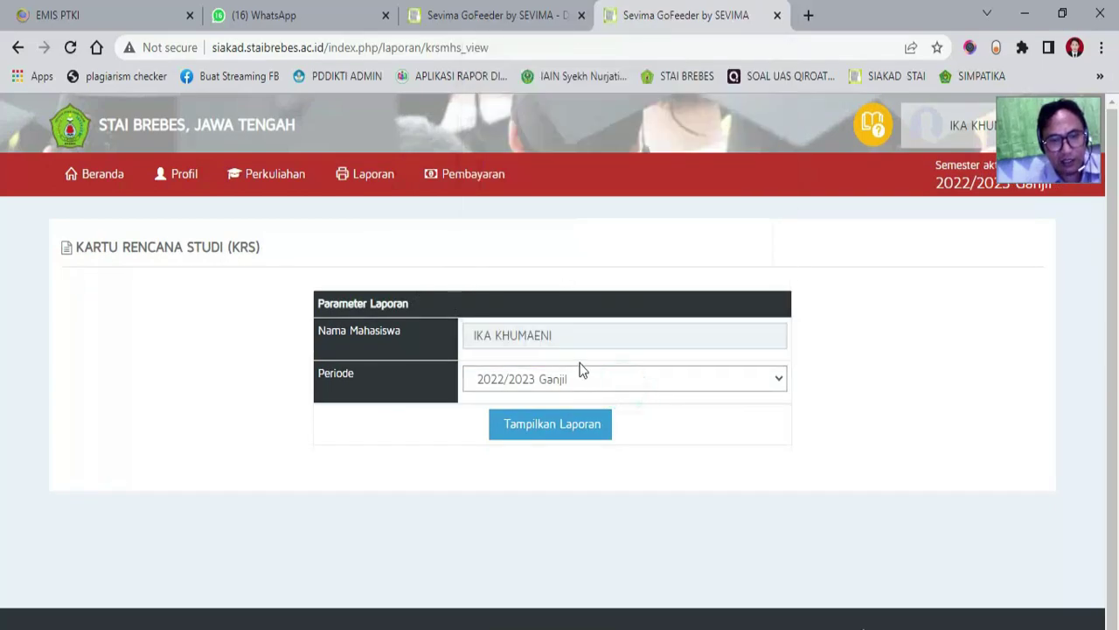
pyautogui.click(578, 389)
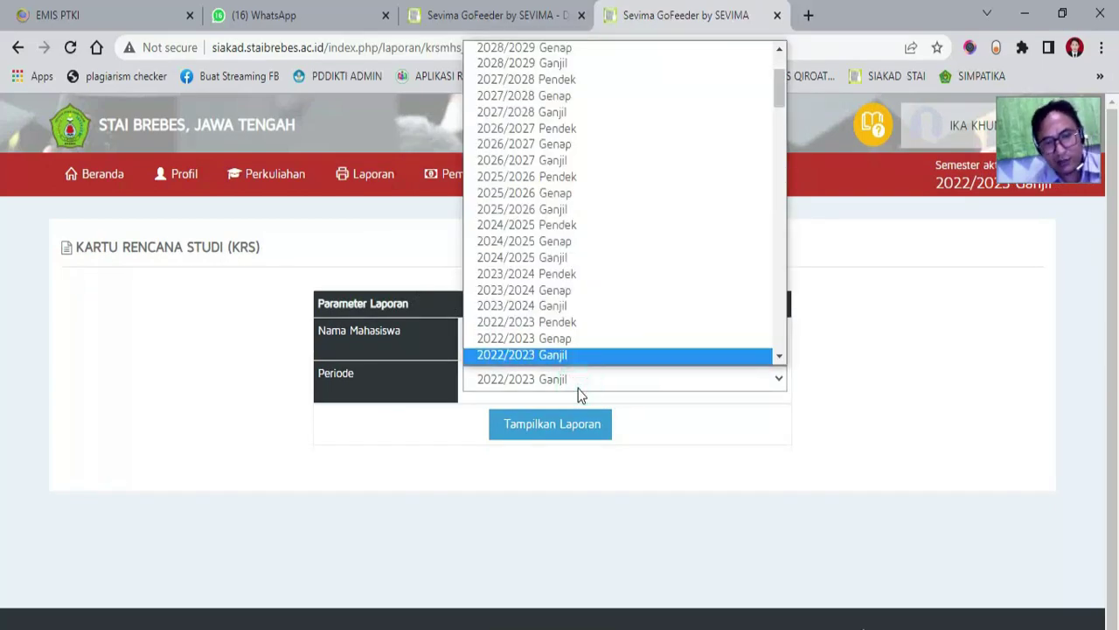
pyautogui.scroll(-1, 584, 350)
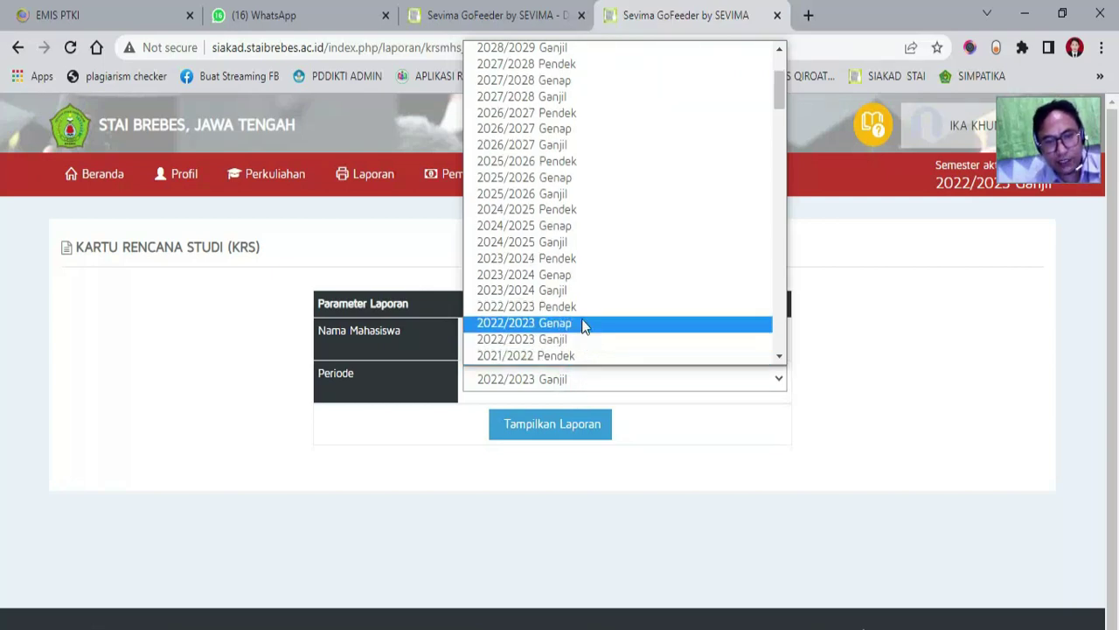
pyautogui.click(578, 340)
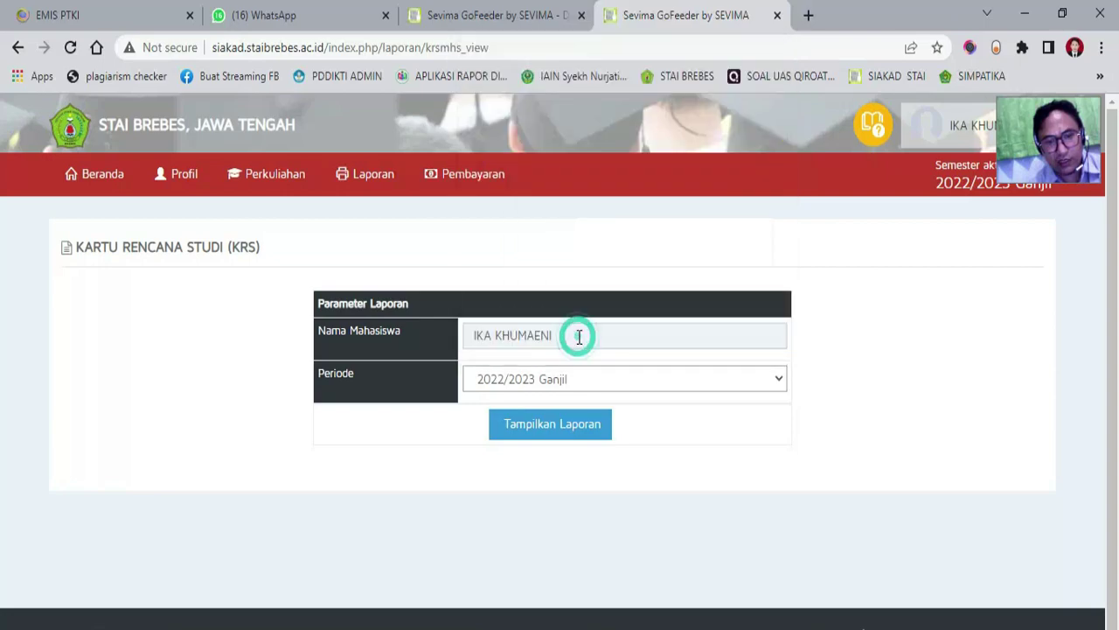
pyautogui.click(546, 428)
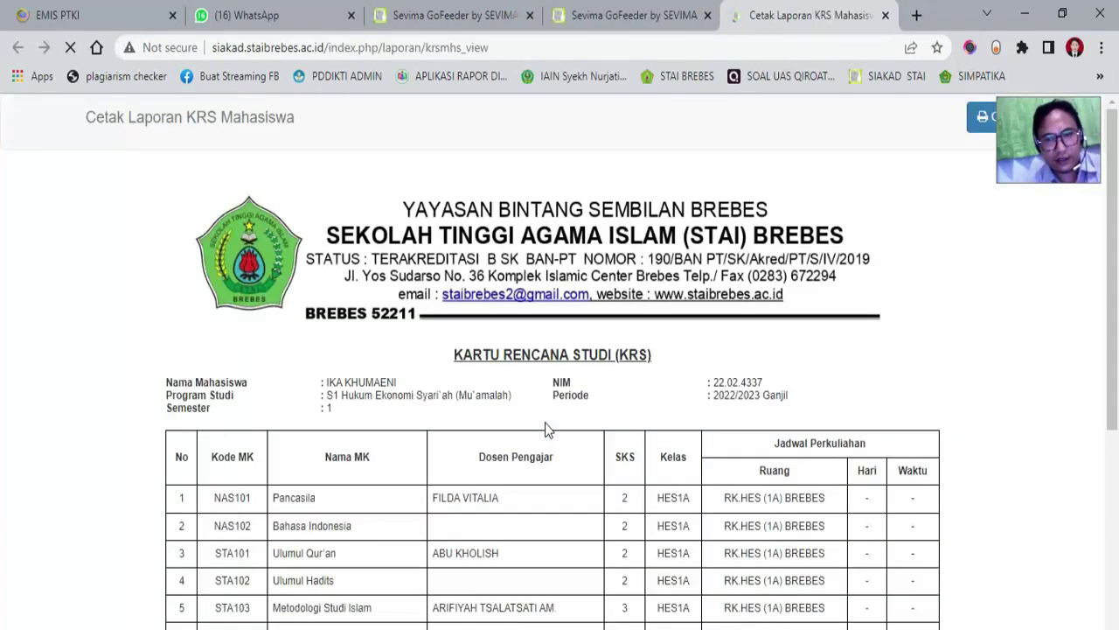
# Examine the KRS report from its course table to the signature area and back to the letterhead, and close the report
pyautogui.moveTo(1112, 307)
pyautogui.mouseDown()
pyautogui.moveTo(1113, 544)
pyautogui.moveTo(1113, 407)
pyautogui.moveTo(1117, 495)
pyautogui.mouseUp()
pyautogui.scroll(3, 2, 472)
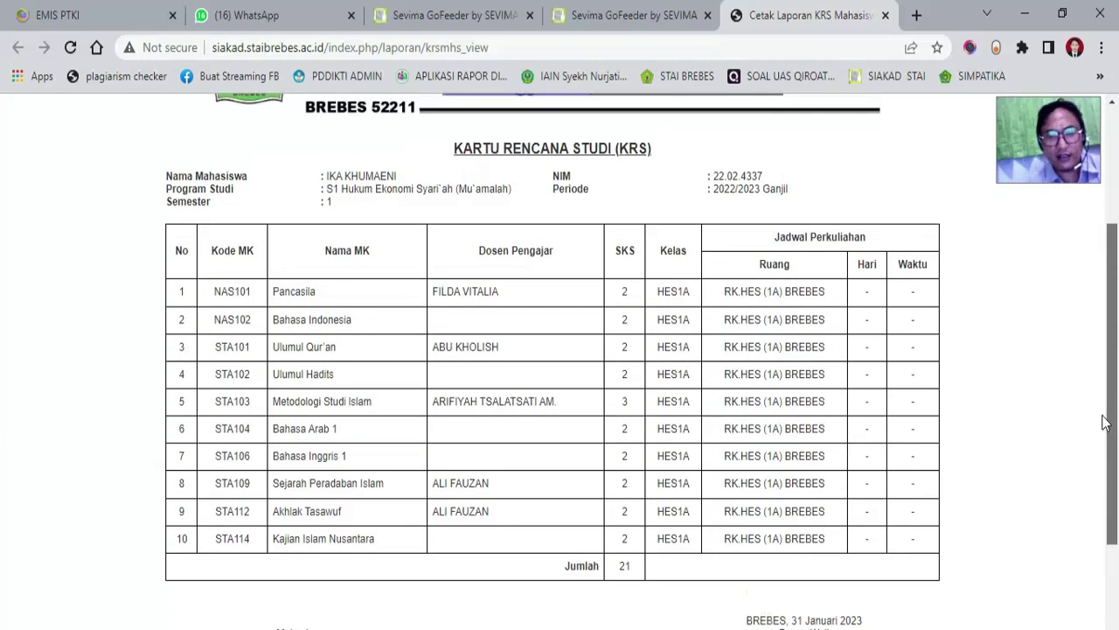
pyautogui.moveTo(1113, 422); pyautogui.dragTo(1113, 410)
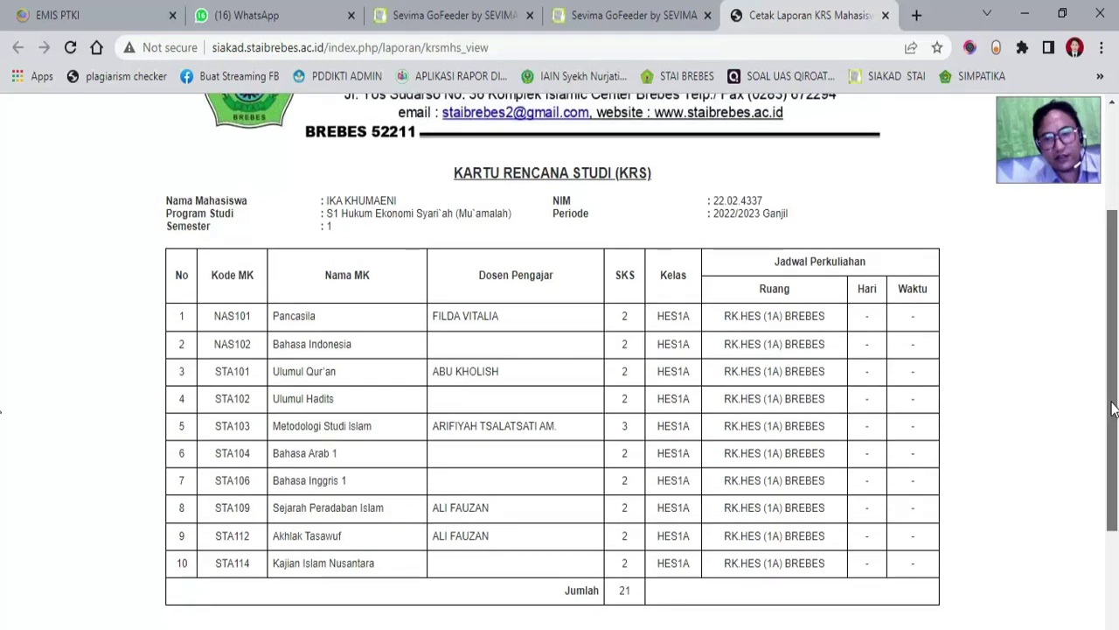
pyautogui.moveTo(1115, 409); pyautogui.dragTo(1116, 433)
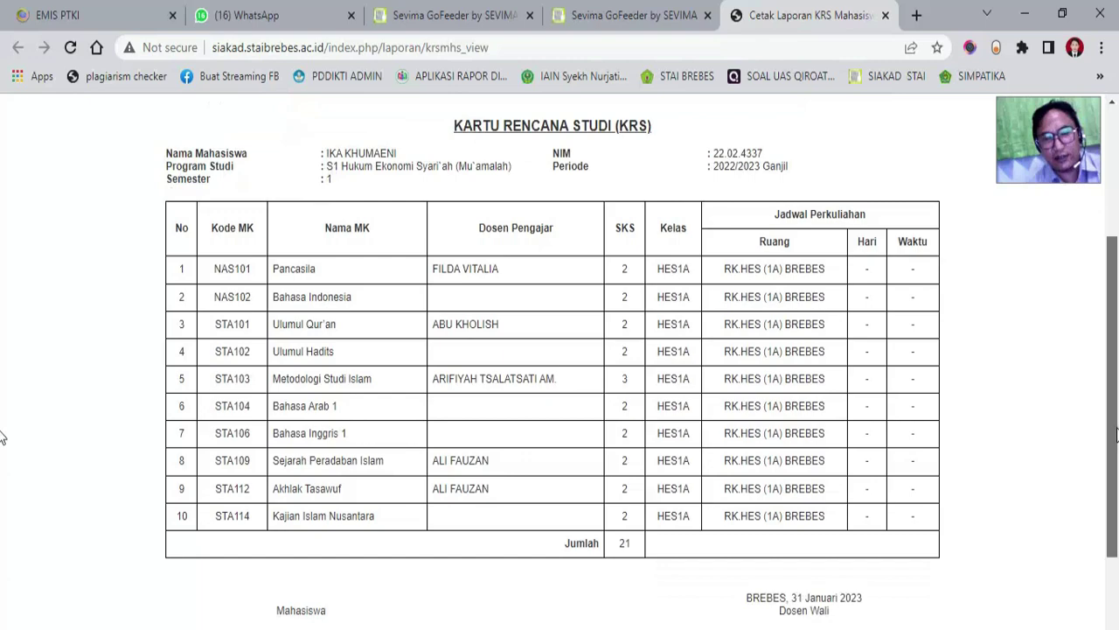
pyautogui.scroll(1, 2, 438)
pyautogui.scroll(-2, 5, 384)
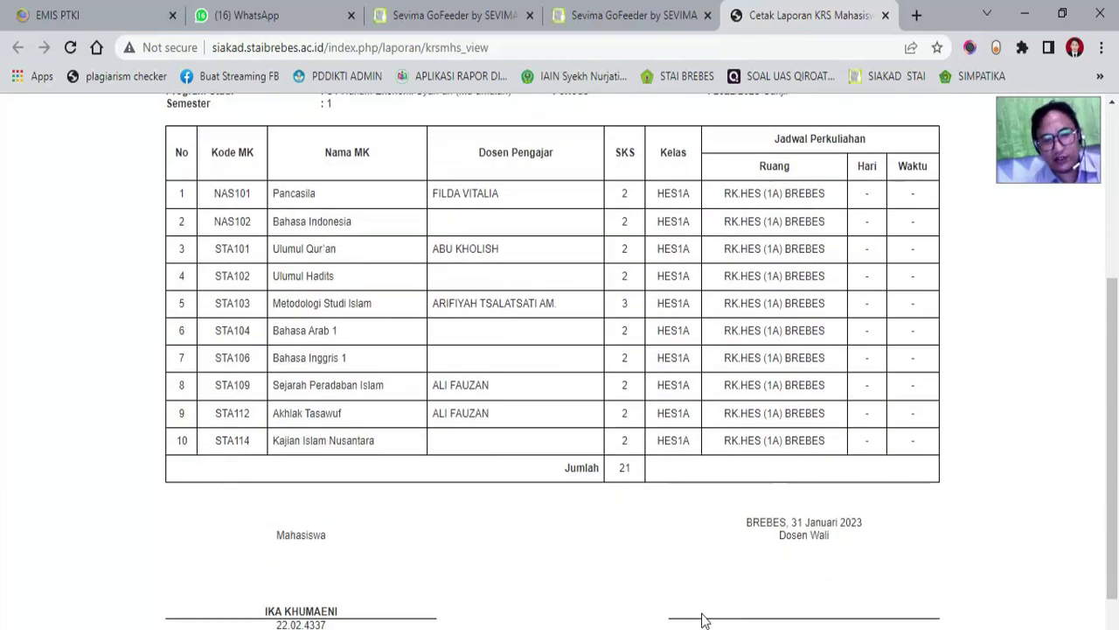
pyautogui.scroll(-2, 2, 486)
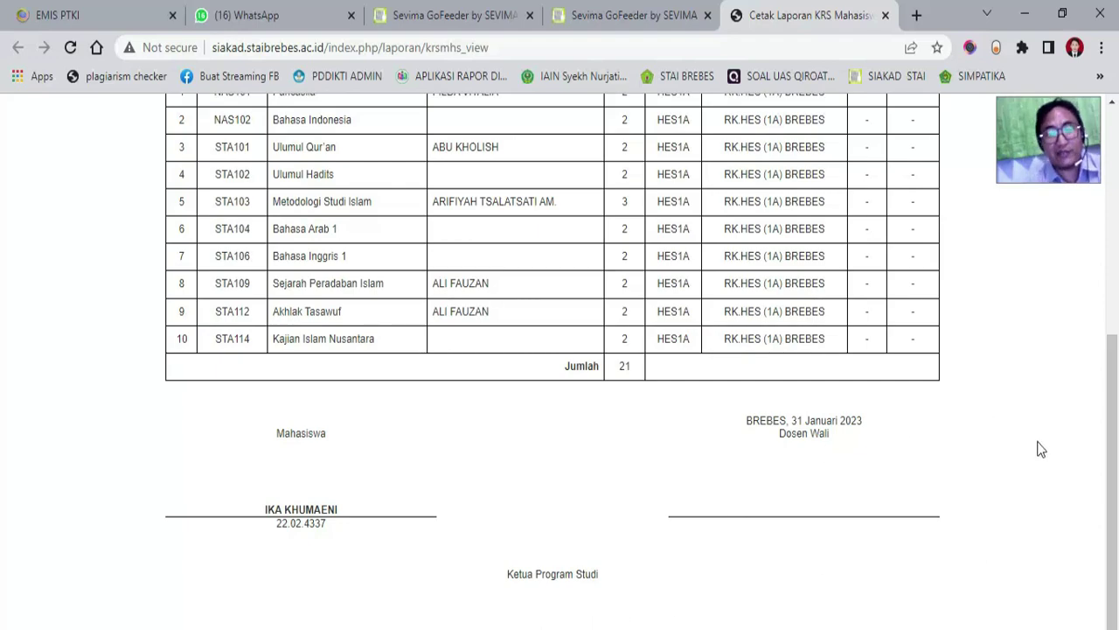
pyautogui.moveTo(1114, 457); pyautogui.dragTo(1117, 234)
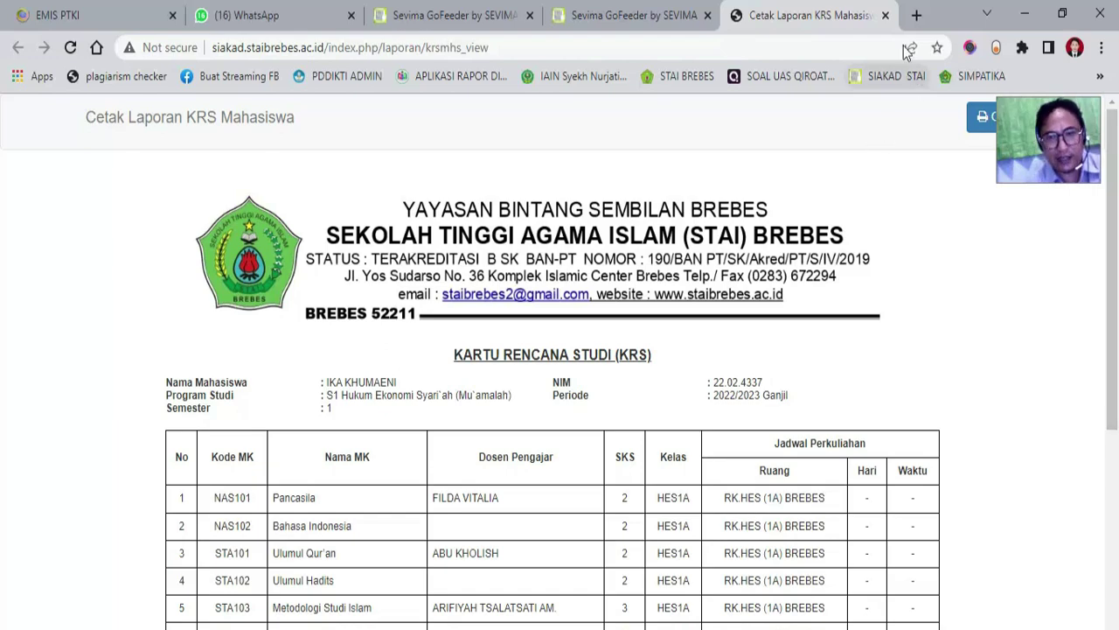
pyautogui.click(886, 15)
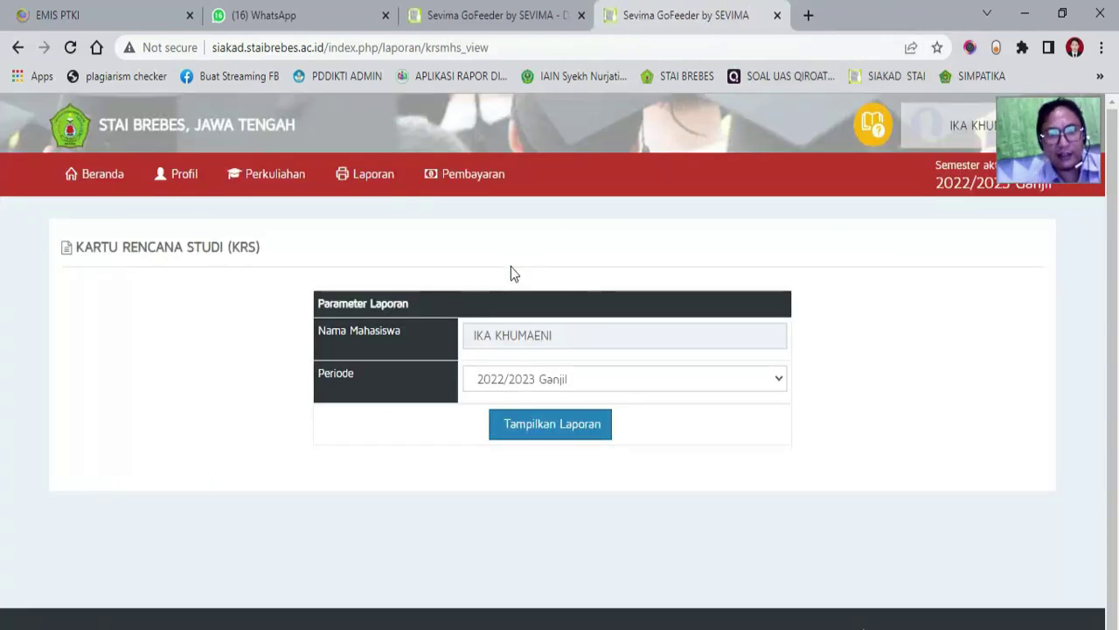
# Generate the Kartu Hasil Studi (KHS) report for the period 2022/2023 Ganjil
pyautogui.click(366, 192)
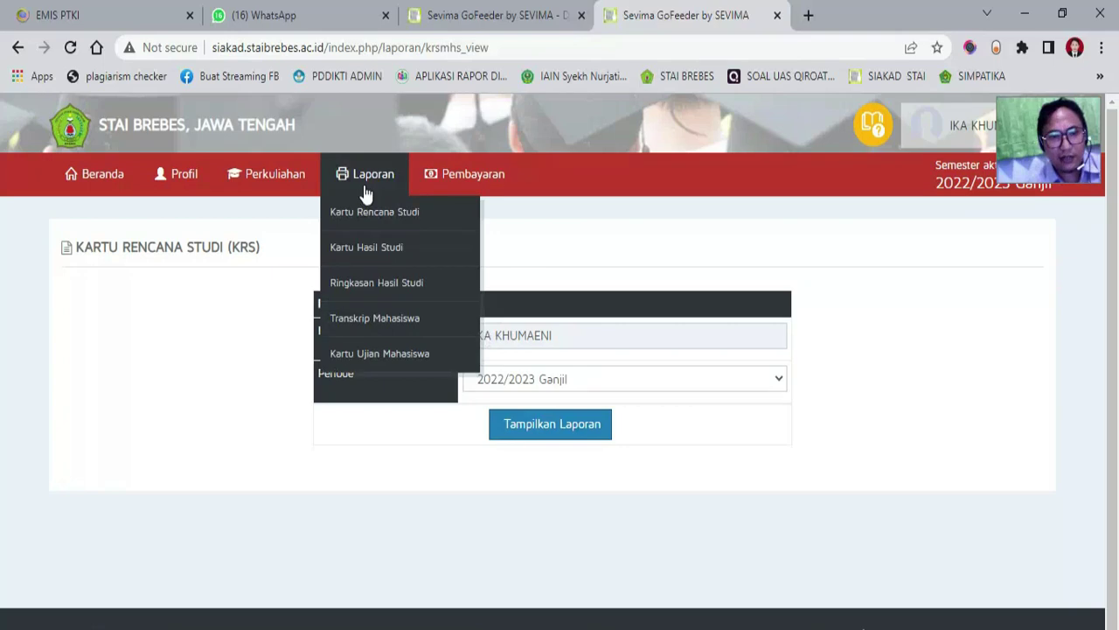
pyautogui.click(361, 249)
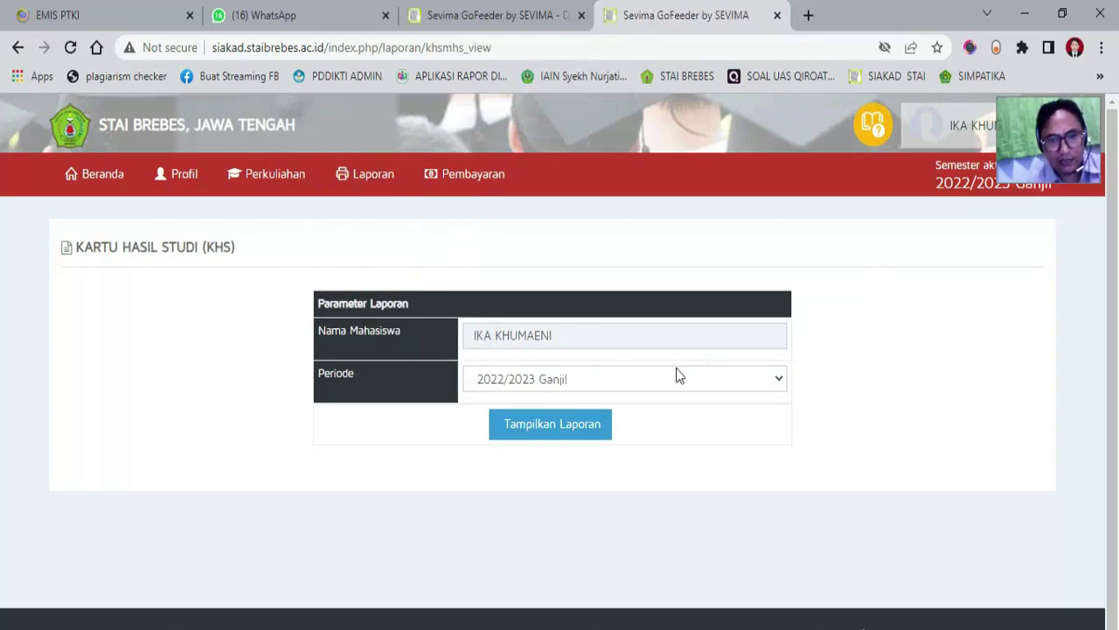
pyautogui.click(655, 376)
pyautogui.click(656, 377)
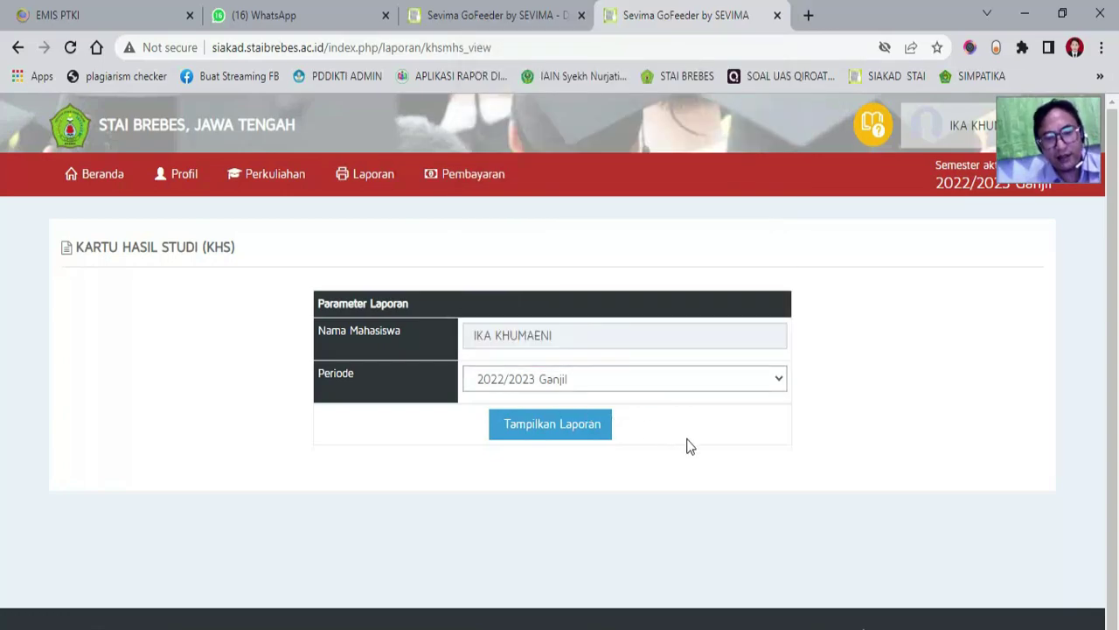
pyautogui.click(572, 435)
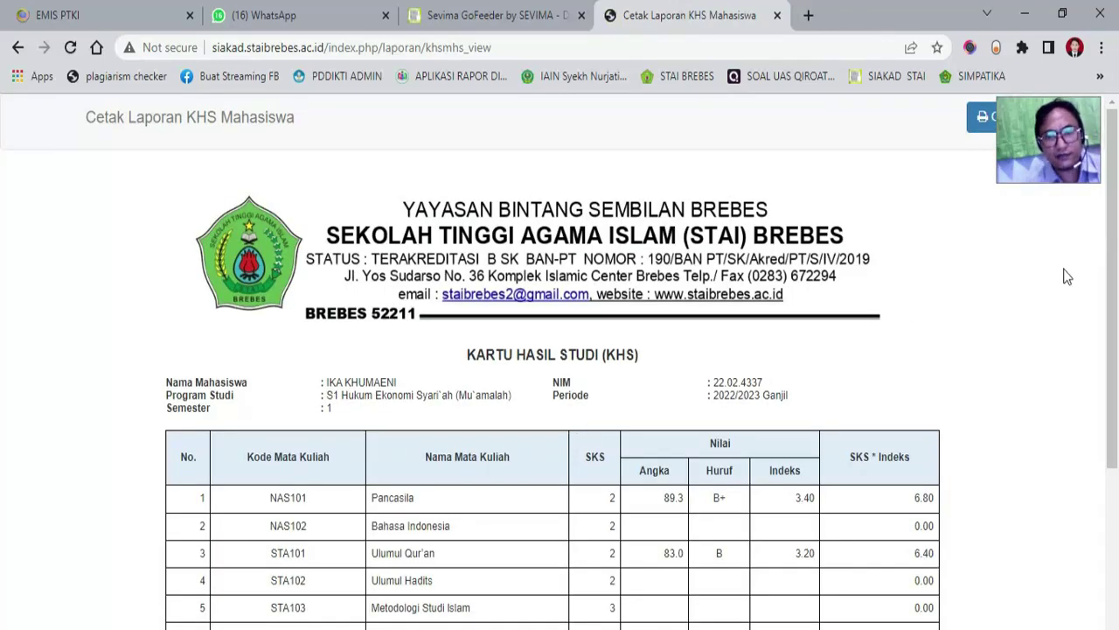
# Examine the KHS report's grade table, IPS and IPK rows and student details, and close the report
pyautogui.moveTo(1112, 284); pyautogui.dragTo(1117, 549)
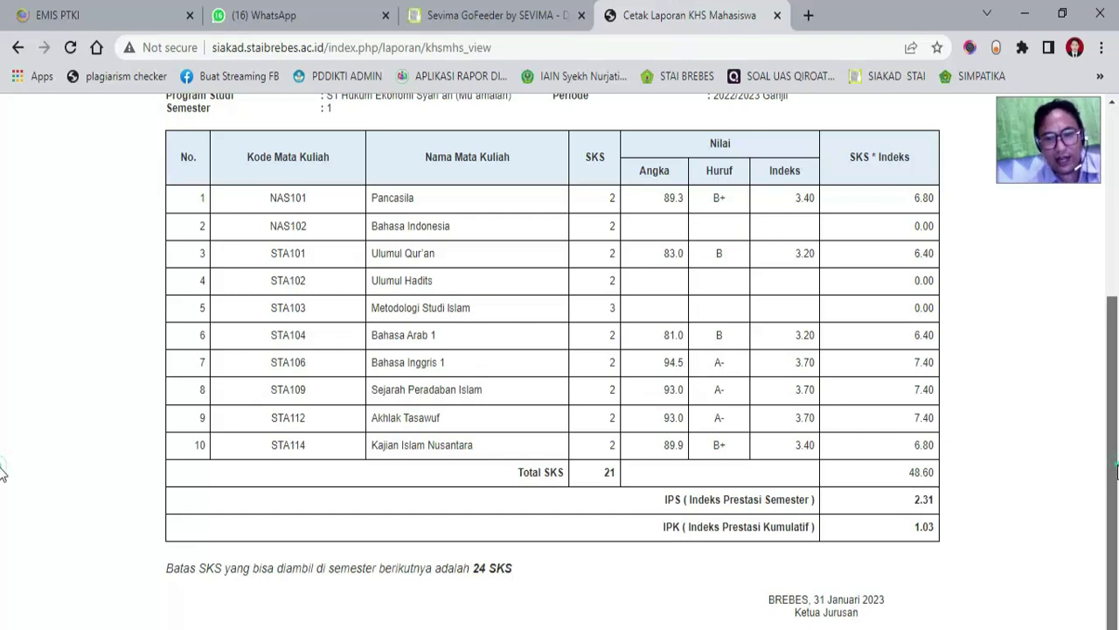
pyautogui.moveTo(1113, 518); pyautogui.dragTo(1114, 278)
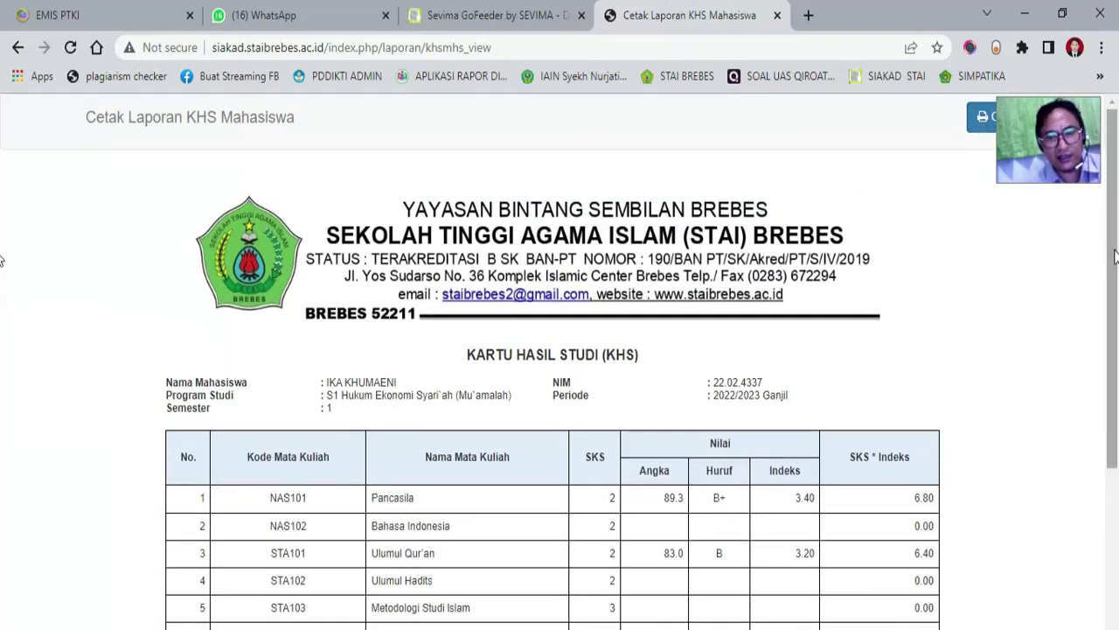
pyautogui.moveTo(1112, 271); pyautogui.dragTo(1111, 517)
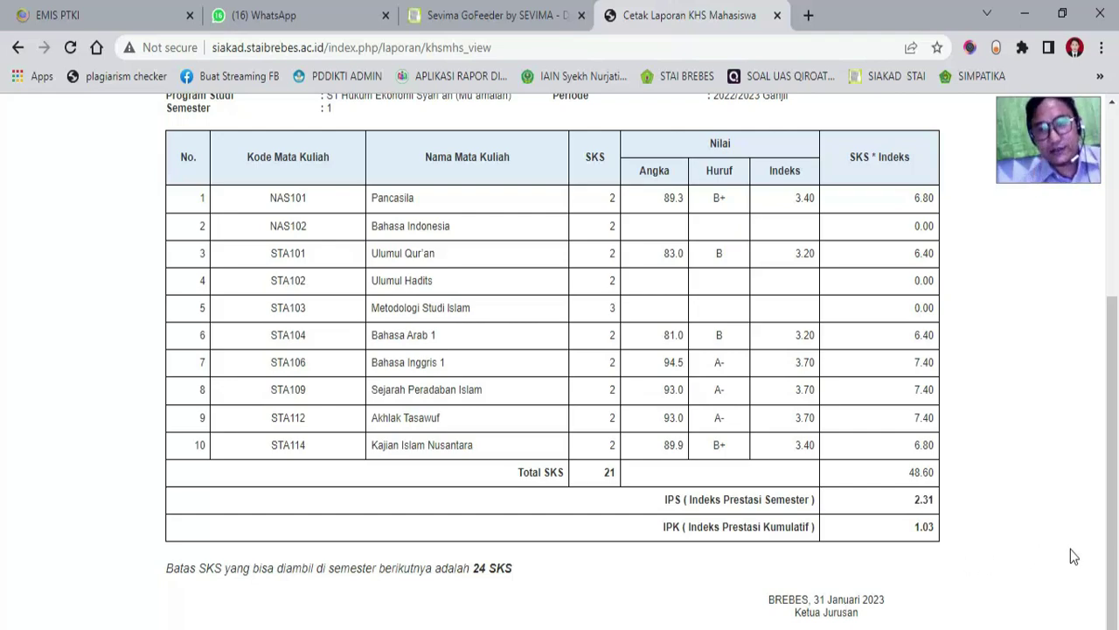
pyautogui.scroll(3, 1115, 523)
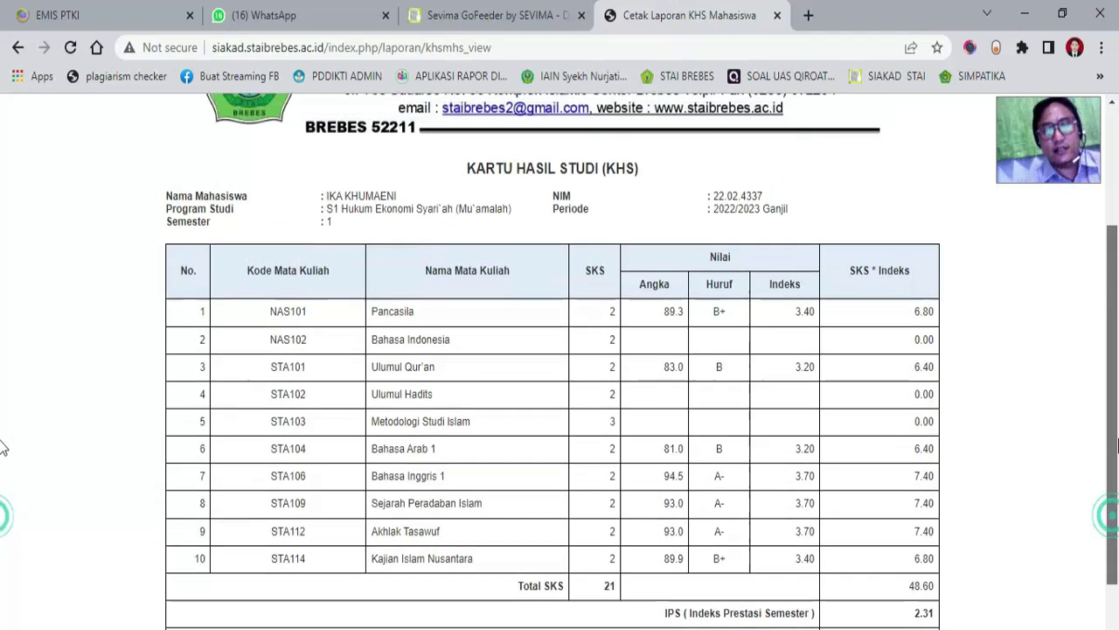
pyautogui.click(778, 16)
pyautogui.click(778, 15)
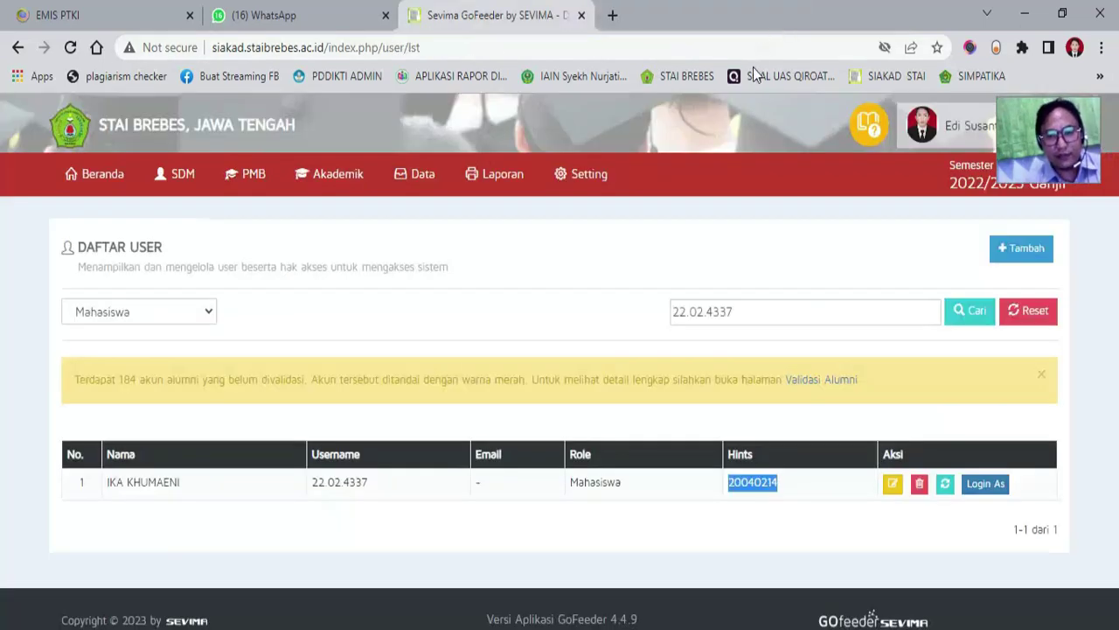
# Open the Beranda page in a new browser tab and switch to the student's home page
pyautogui.click(503, 174)
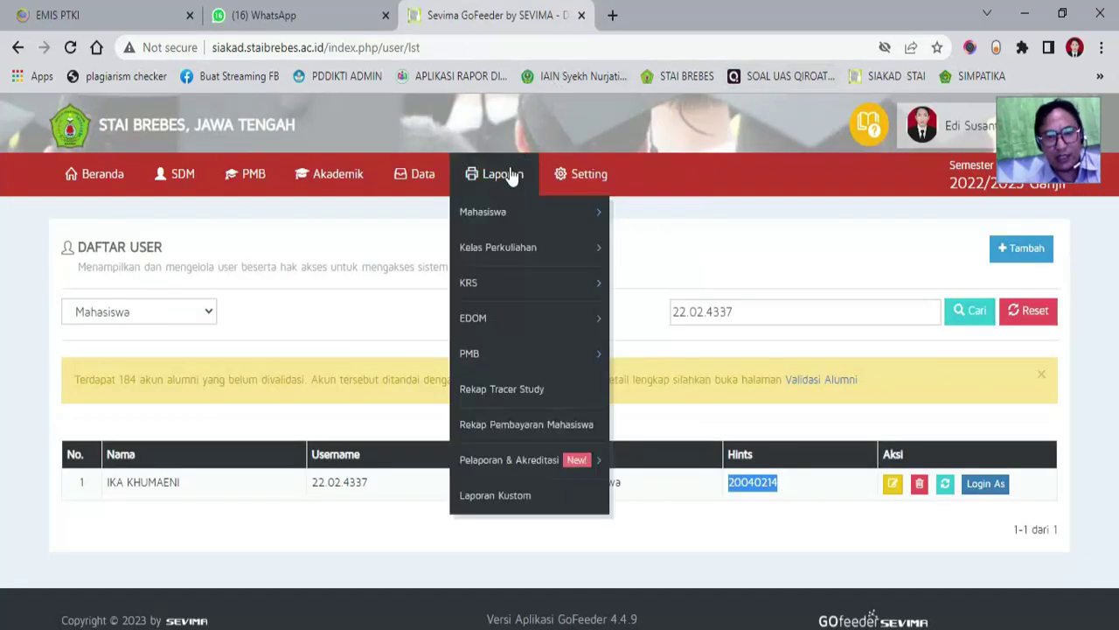
pyautogui.moveTo(483, 215)
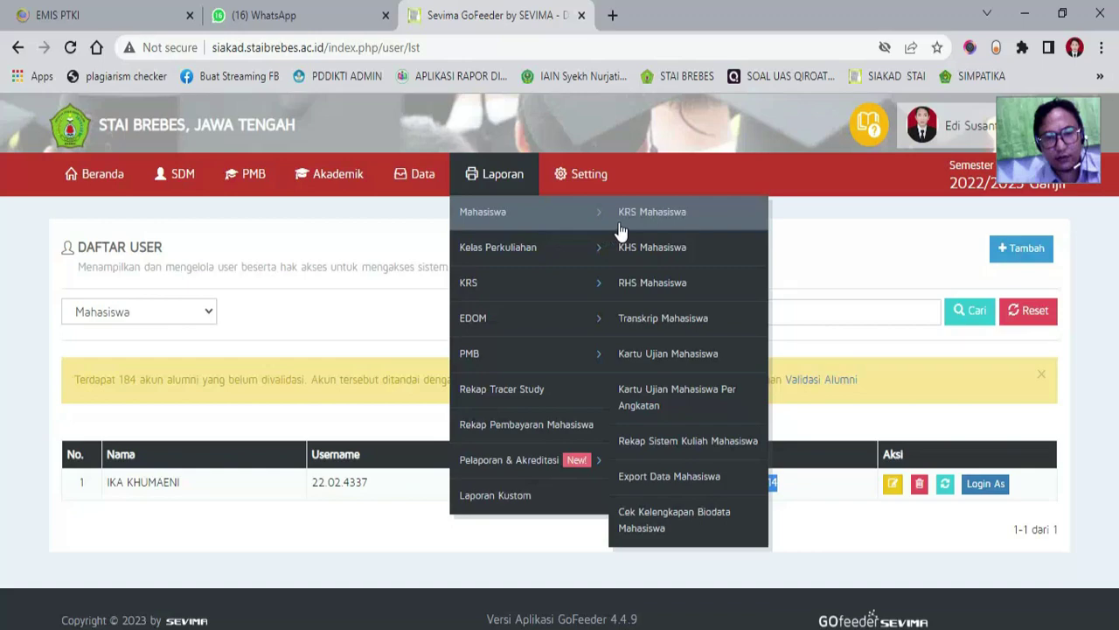
pyautogui.rightClick(110, 178)
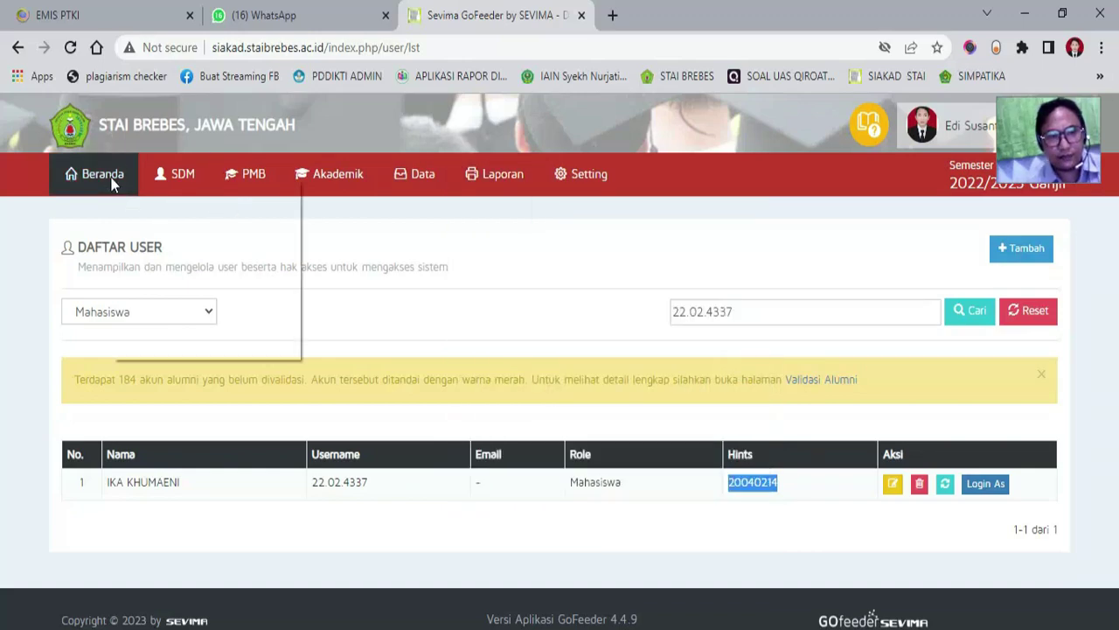
pyautogui.click(153, 191)
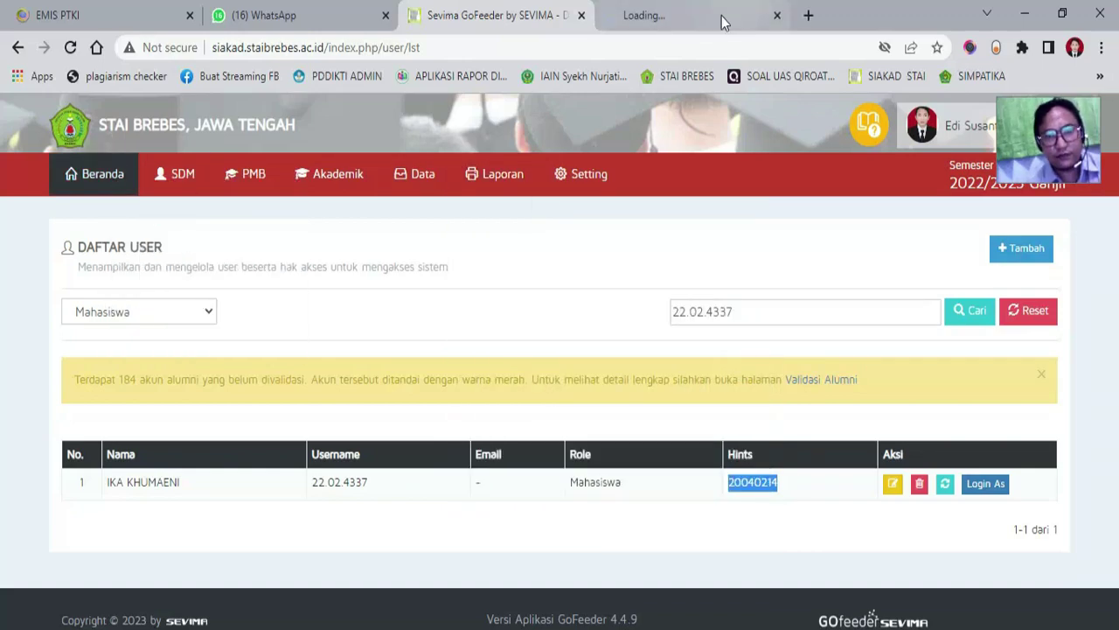
pyautogui.click(699, 21)
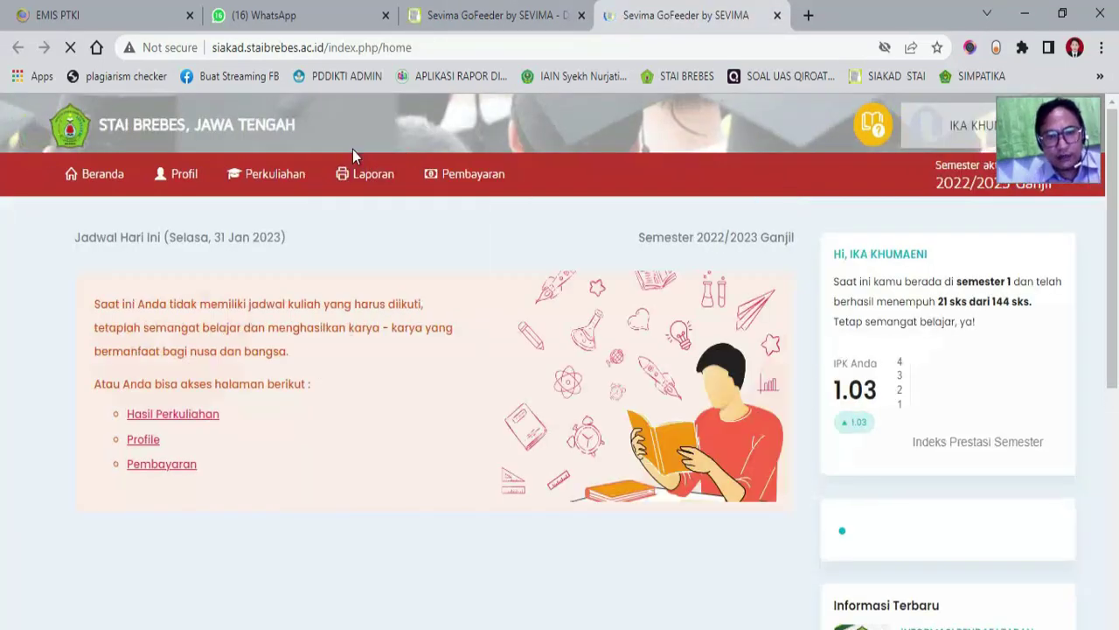
# Open the Transkrip Mahasiswa report, review its student details and course table, and return to the home page
pyautogui.moveTo(340, 172)
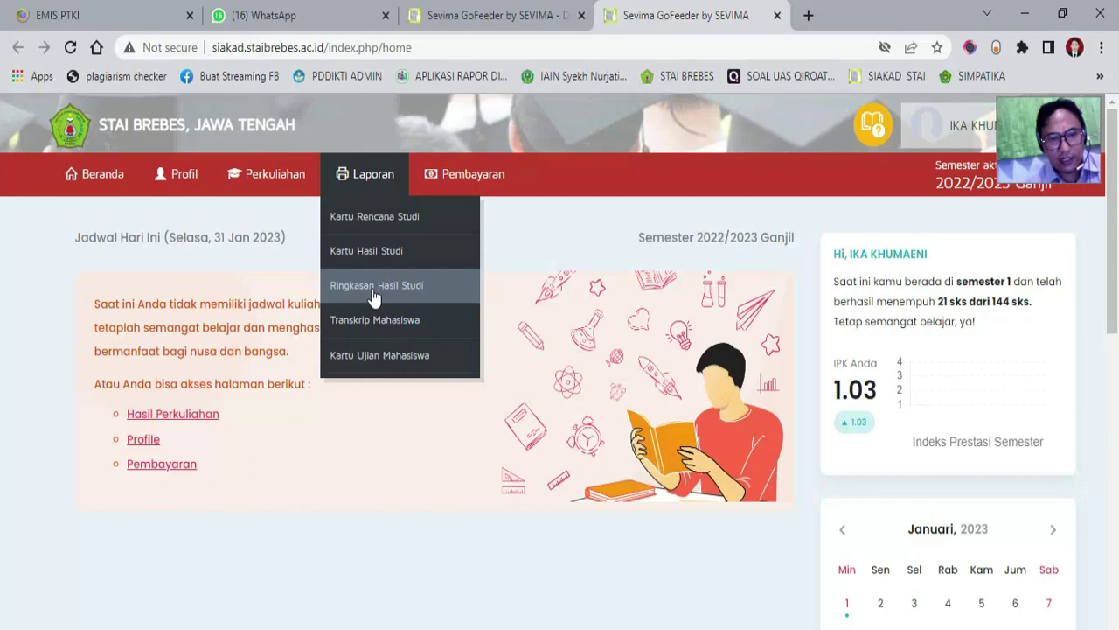
pyautogui.click(376, 320)
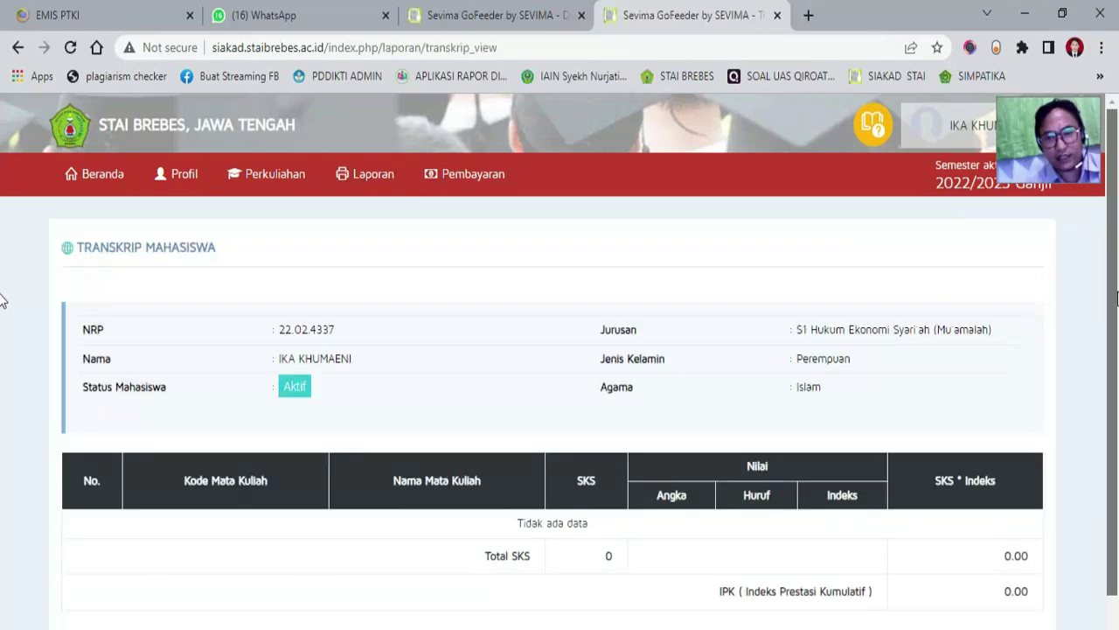
pyautogui.scroll(-1, 3, 394)
pyautogui.scroll(1, 2, 332)
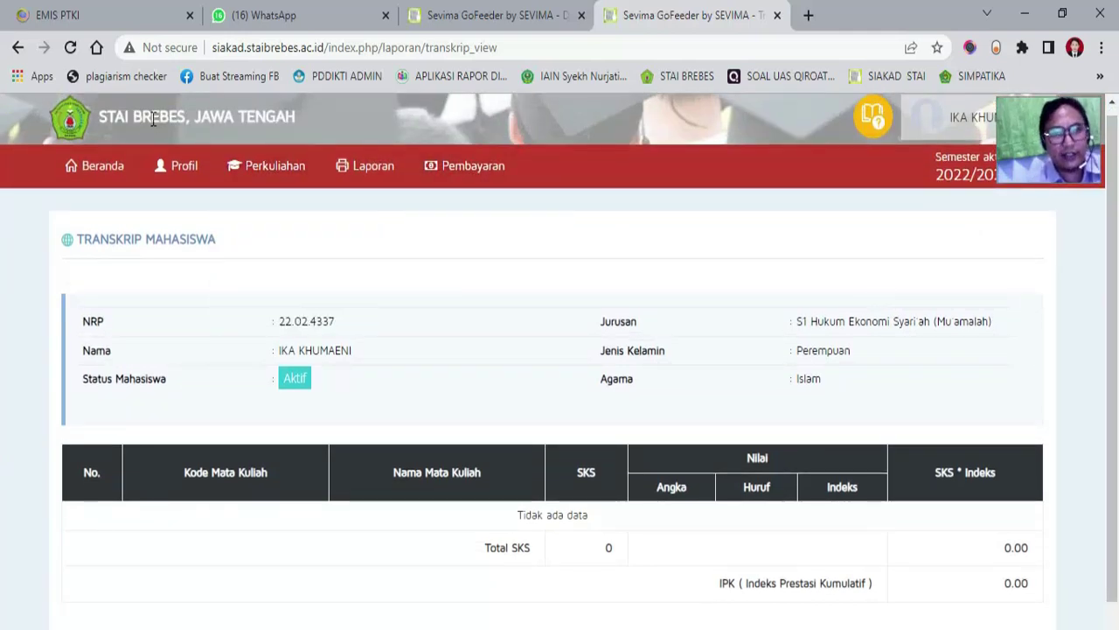
pyautogui.click(19, 49)
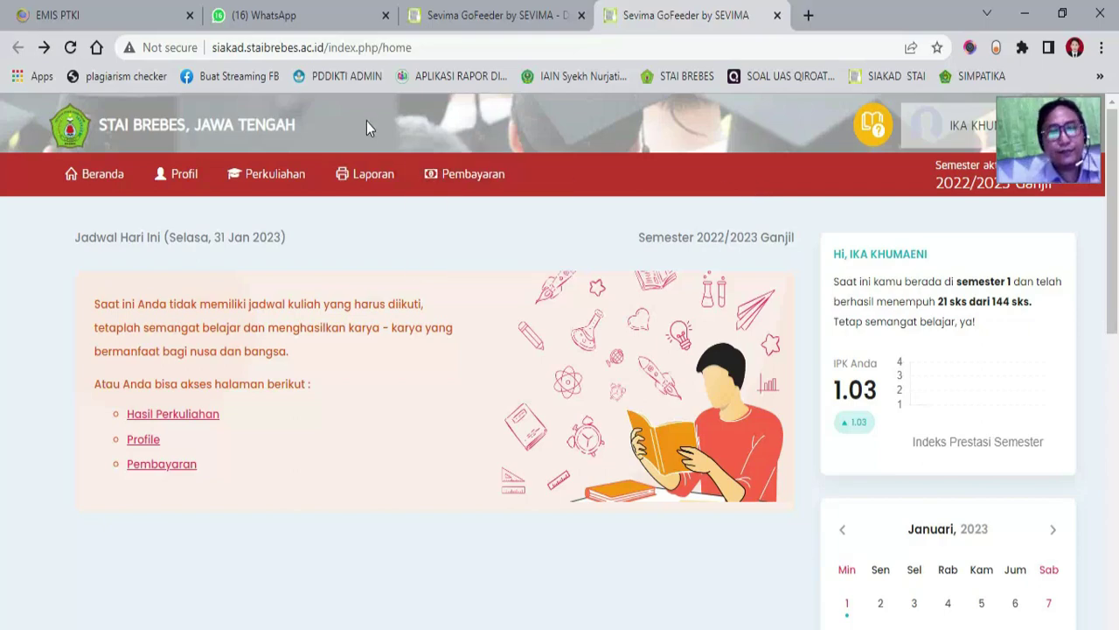
# Generate the Kartu Ujian Mahasiswa report for the period 2022/2023 Ganjil with the Tanpa Foto template
pyautogui.moveTo(372, 181)
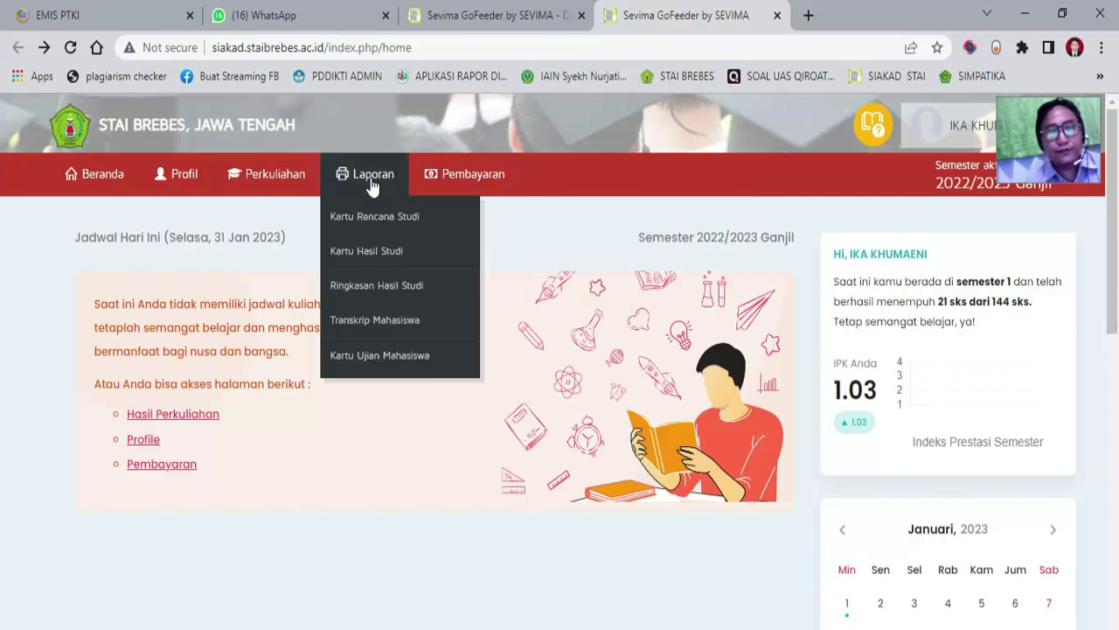
pyautogui.click(372, 357)
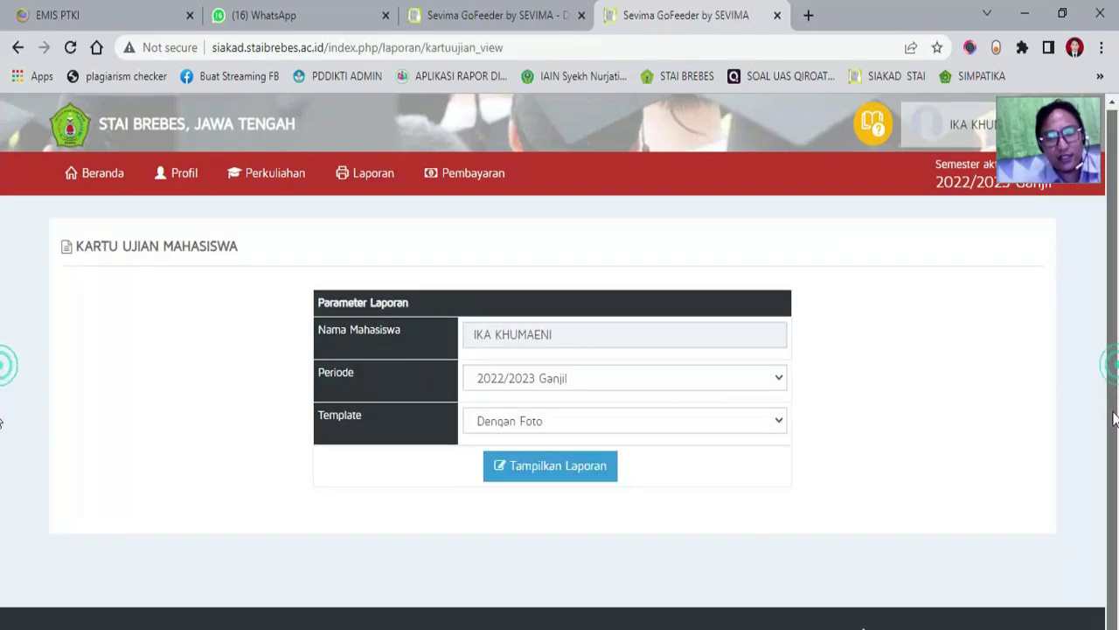
pyautogui.click(636, 423)
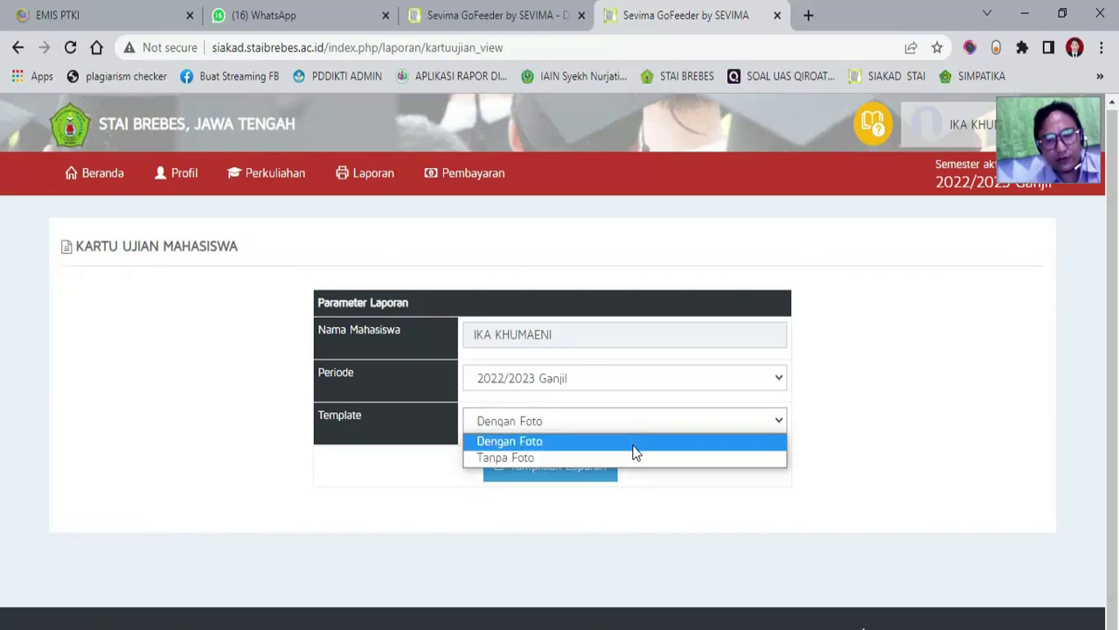
pyautogui.click(633, 458)
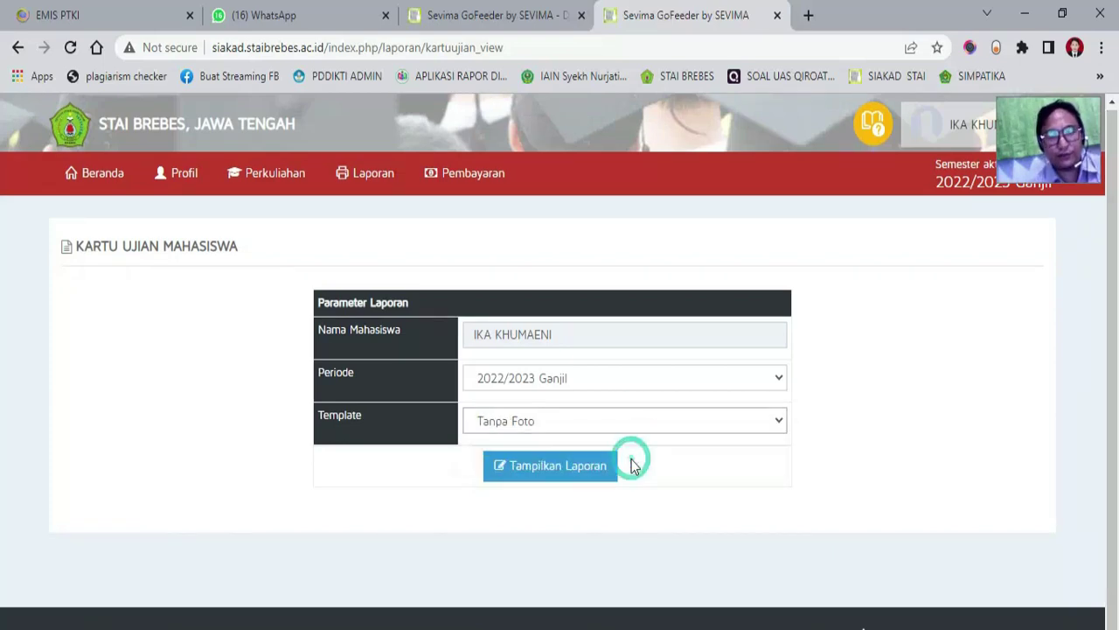
pyautogui.click(550, 470)
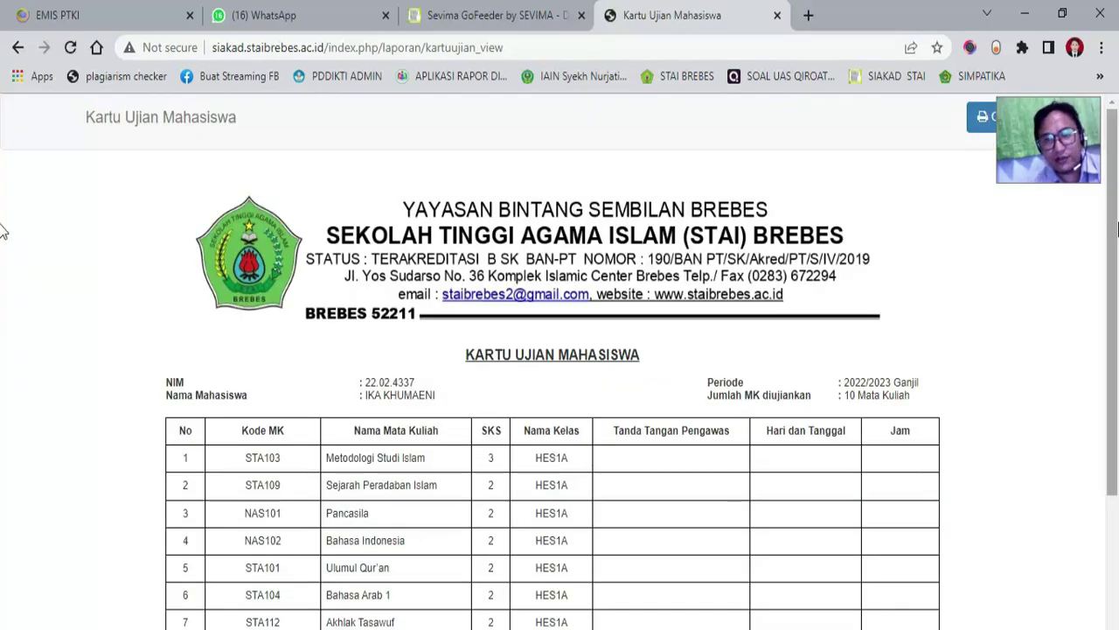
# Review the exam card from its letterhead to the signature area and return to the report parameter form
pyautogui.moveTo(1117, 229)
pyautogui.mouseDown()
pyautogui.moveTo(1115, 393)
pyautogui.moveTo(1115, 229)
pyautogui.mouseUp()
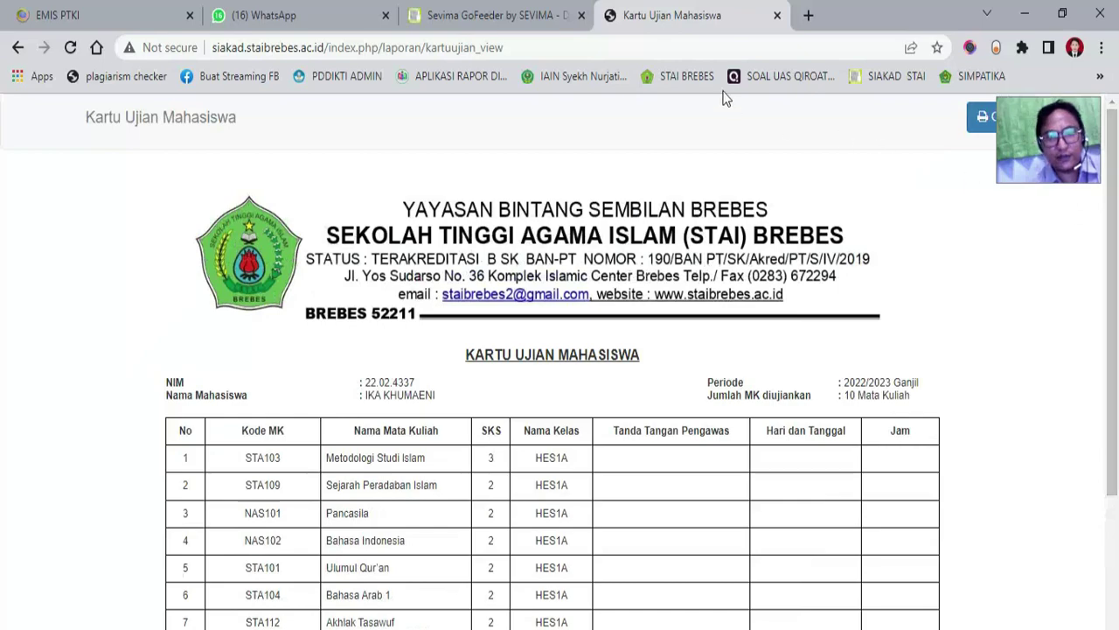
pyautogui.click(17, 48)
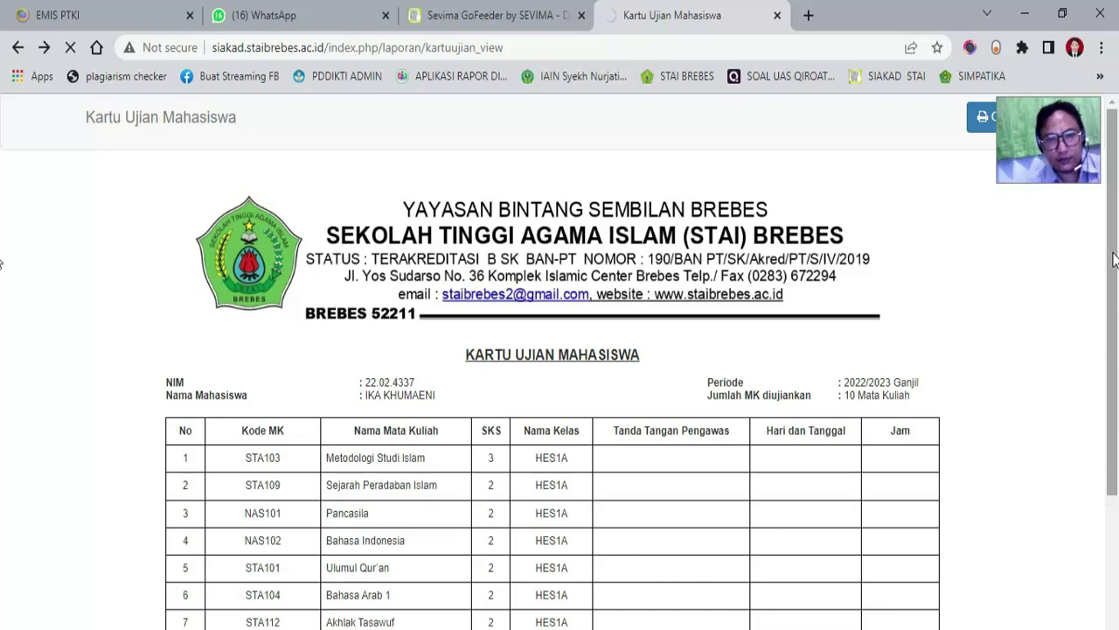
pyautogui.moveTo(1114, 260); pyautogui.dragTo(1097, 491)
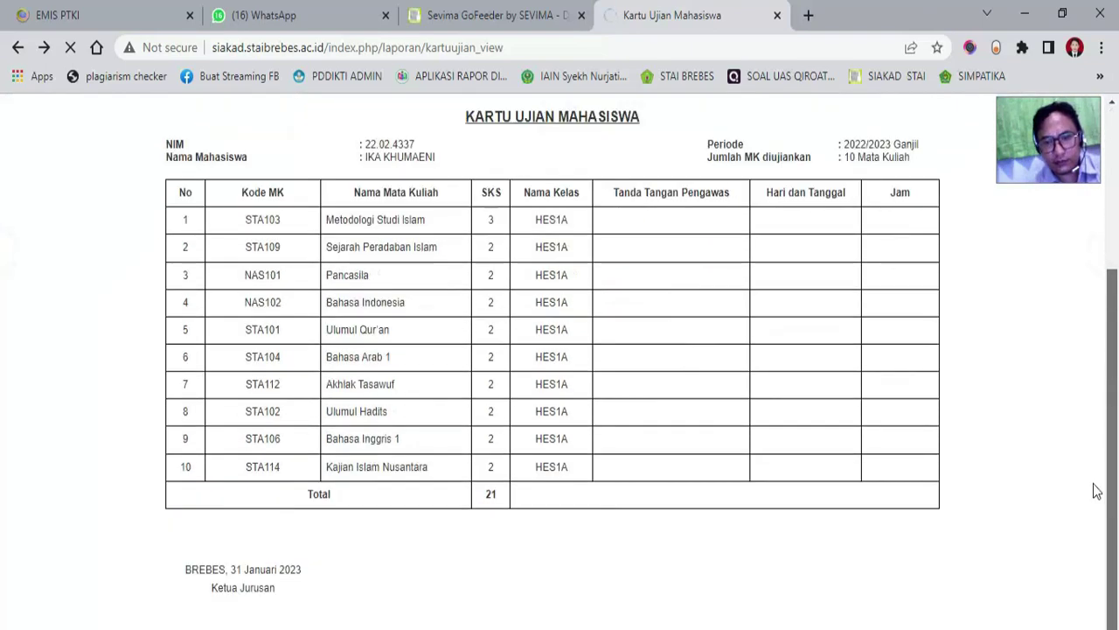
pyautogui.scroll(3, 1098, 492)
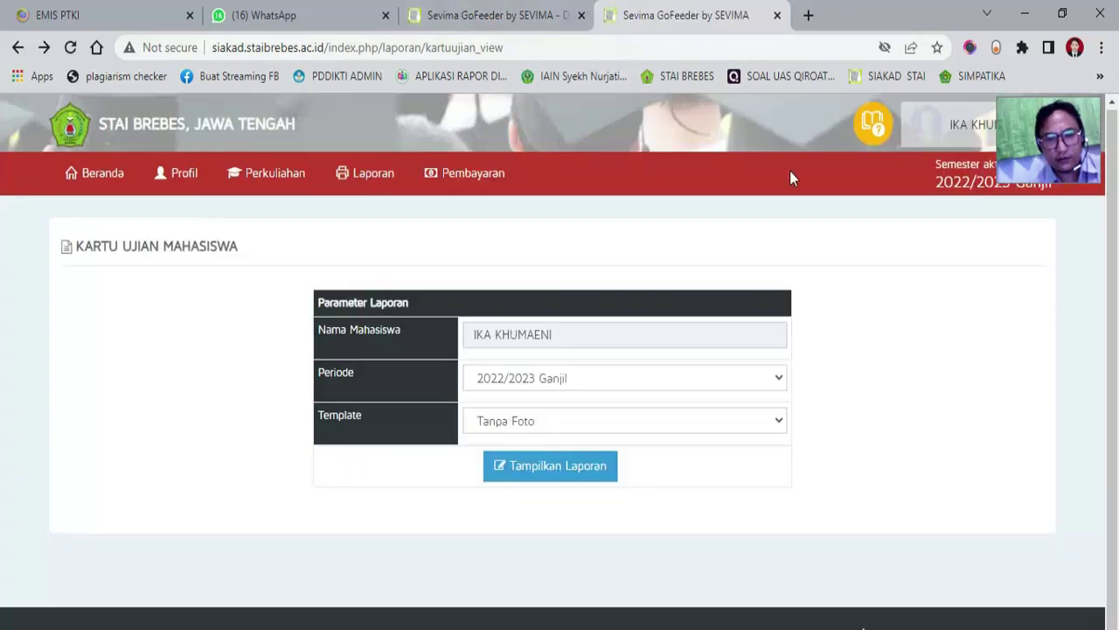
# Look through the payment options and open the Pembayaran Tagihan page
pyautogui.click(368, 182)
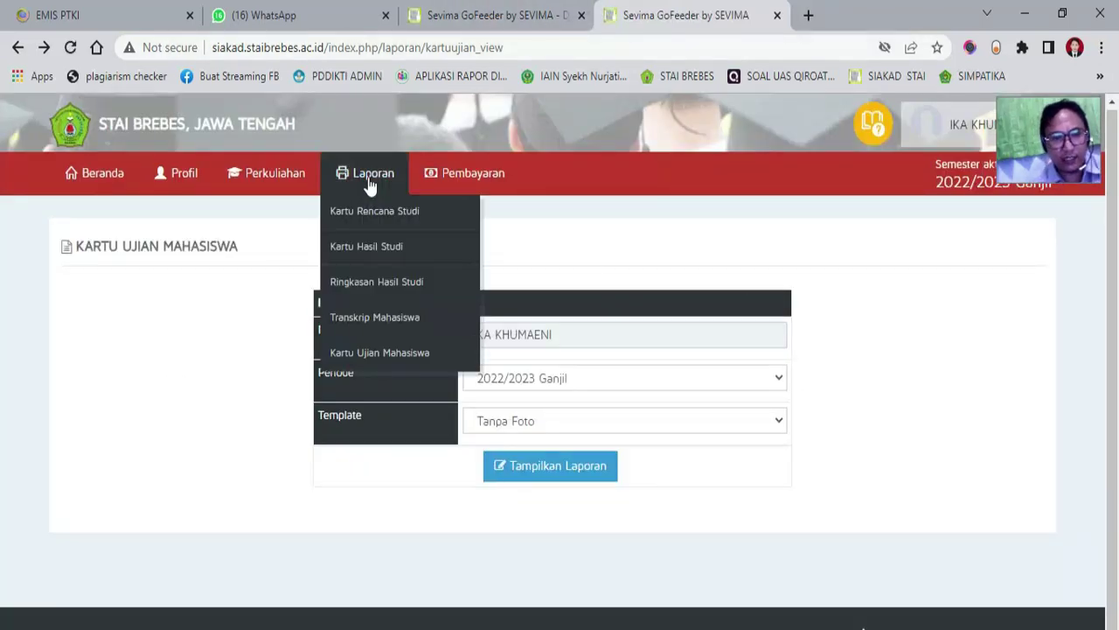
pyautogui.click(443, 177)
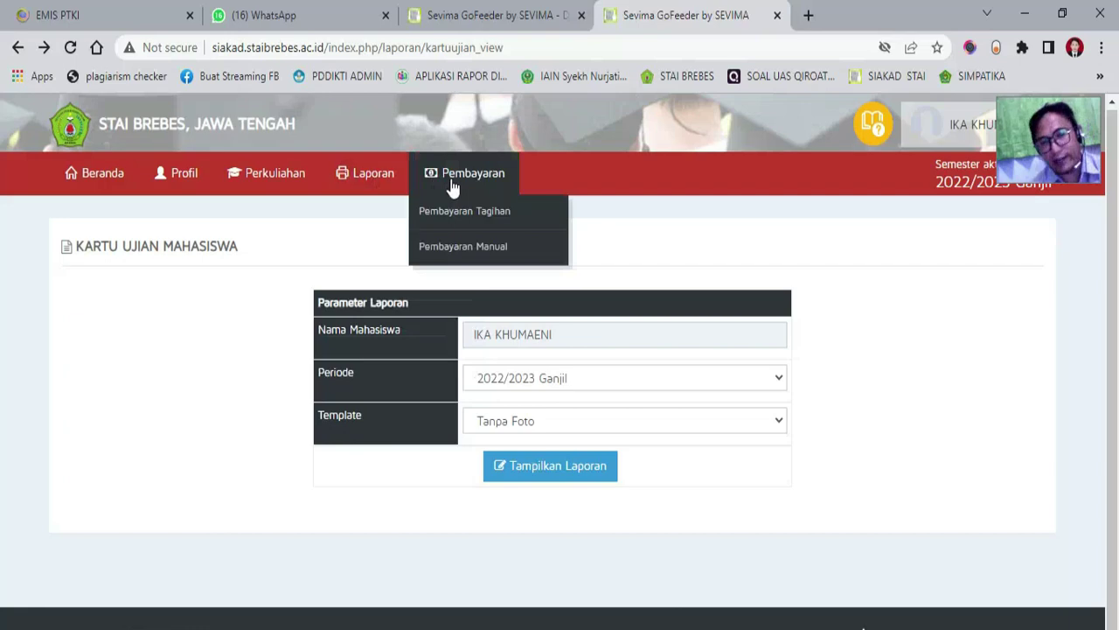
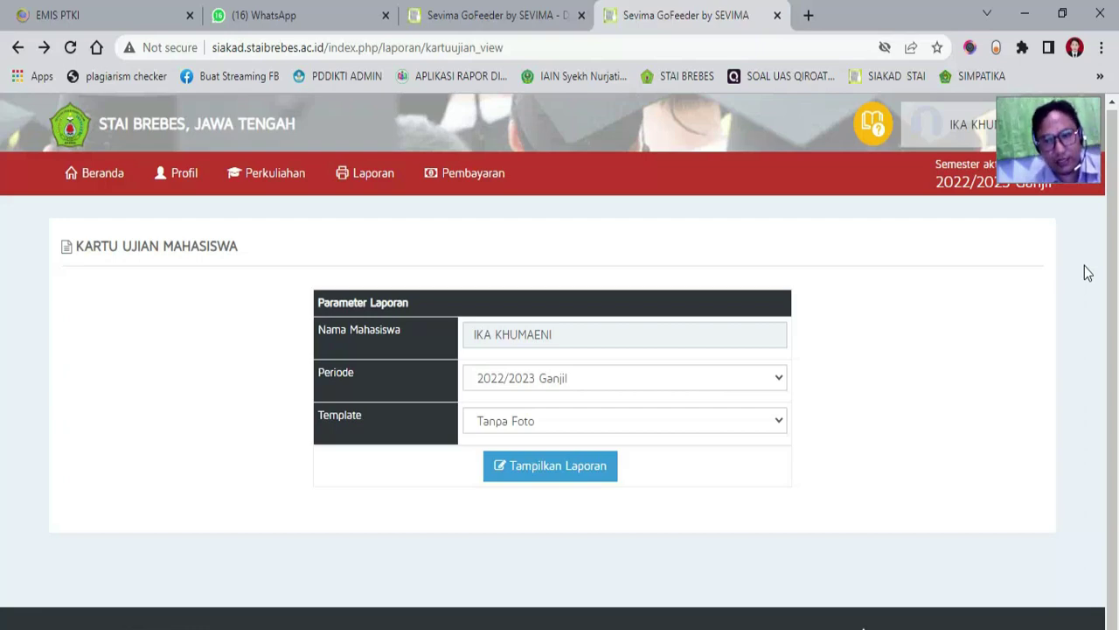
pyautogui.click(479, 173)
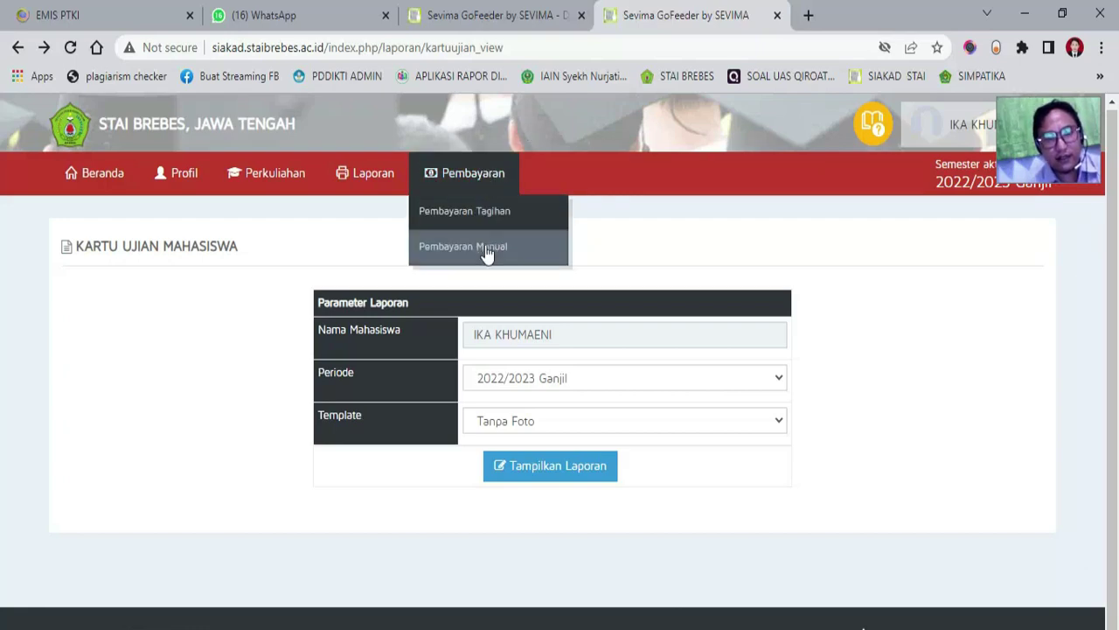
pyautogui.click(483, 219)
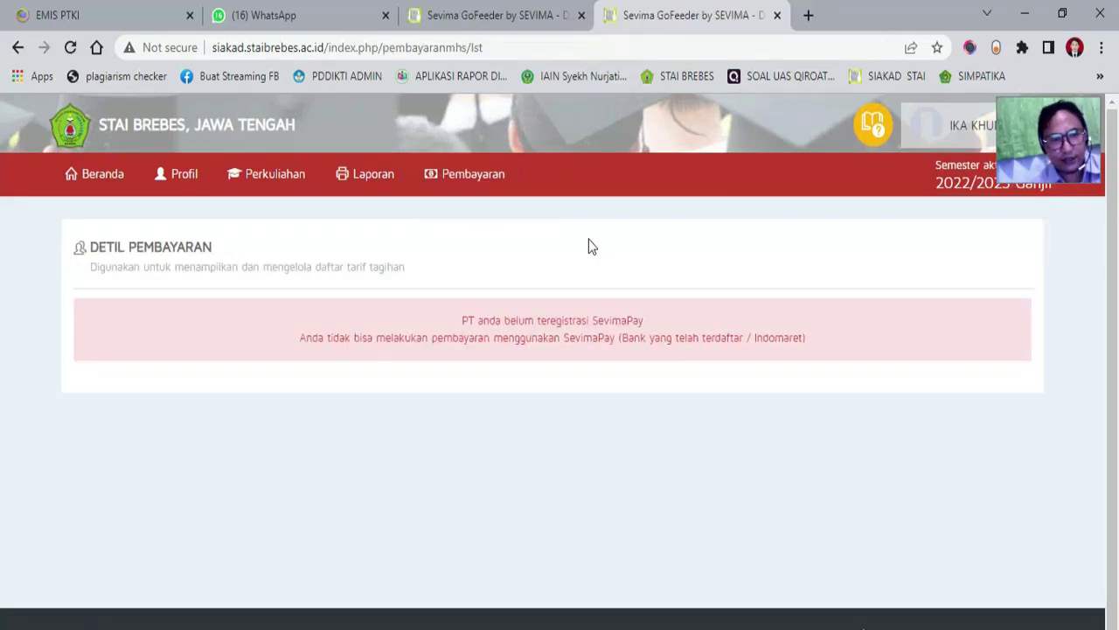
# Open the Pembayaran Manual page and review the list of student bills
pyautogui.moveTo(490, 203)
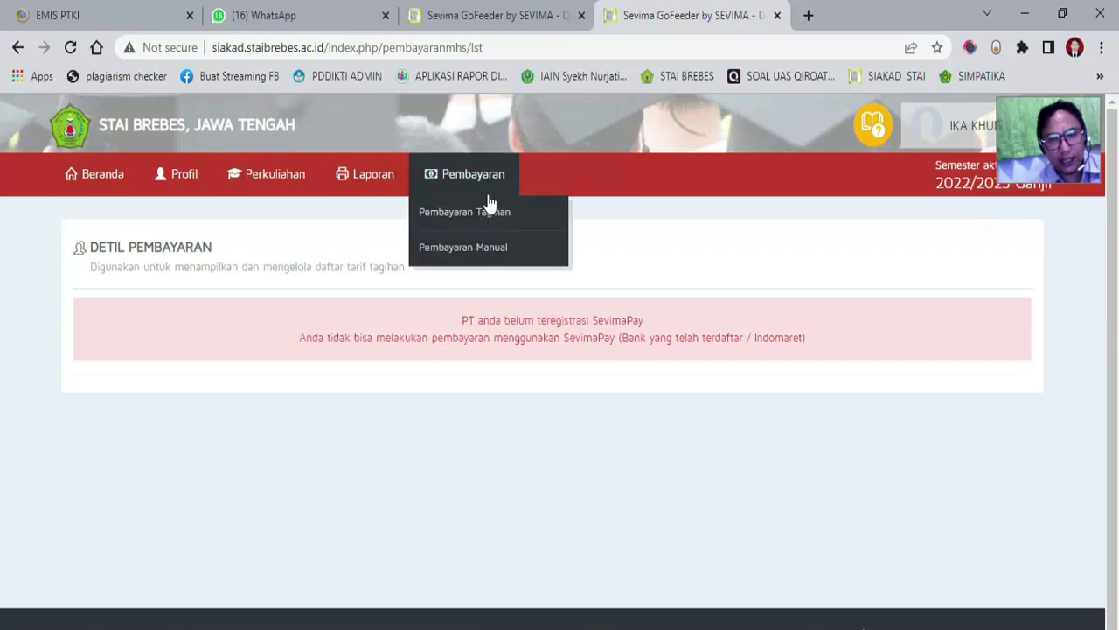
pyautogui.click(471, 248)
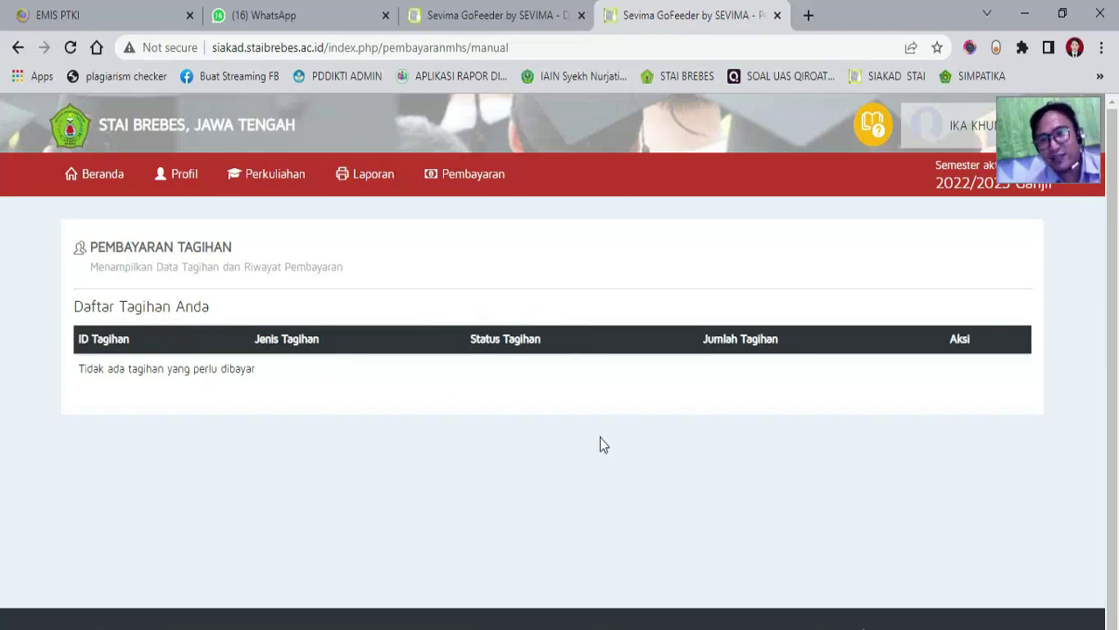
pyautogui.click(785, 439)
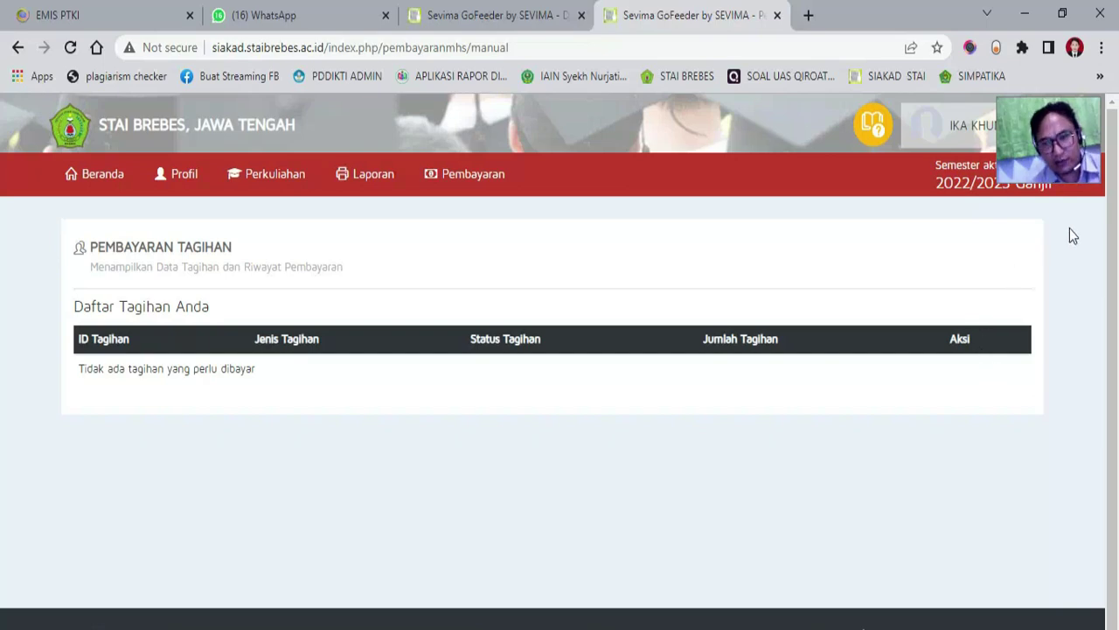
pyautogui.moveTo(1112, 278)
pyautogui.mouseDown()
pyautogui.moveTo(1114, 302)
pyautogui.moveTo(1114, 260)
pyautogui.mouseUp()
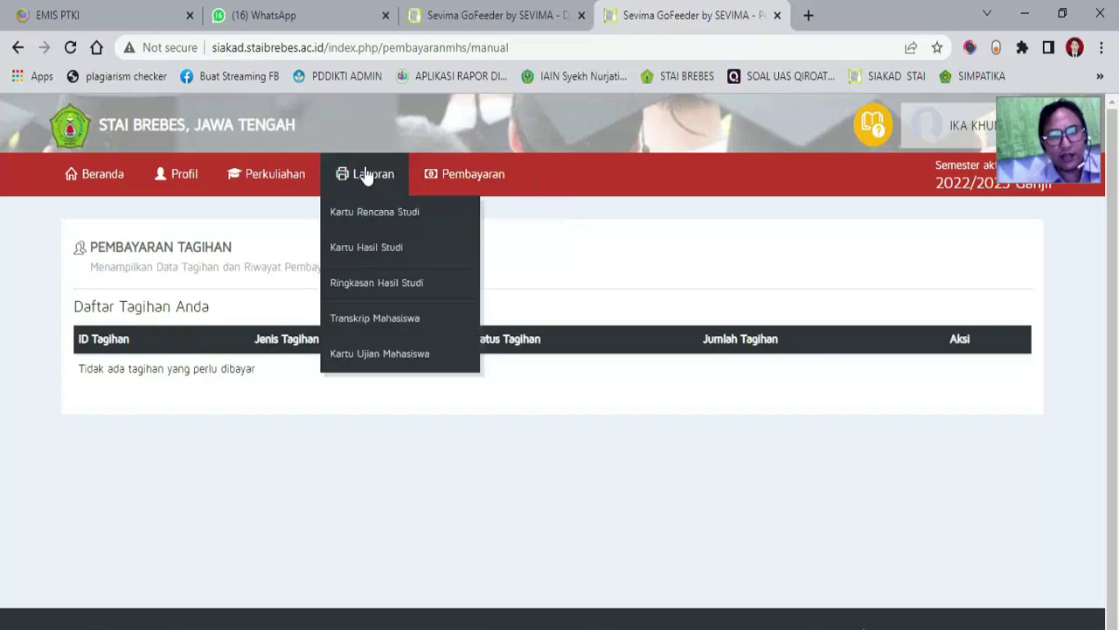
# Recap the Perkuliahan and Pembayaran options, return to the student home page and look over its contents
pyautogui.moveTo(305, 179)
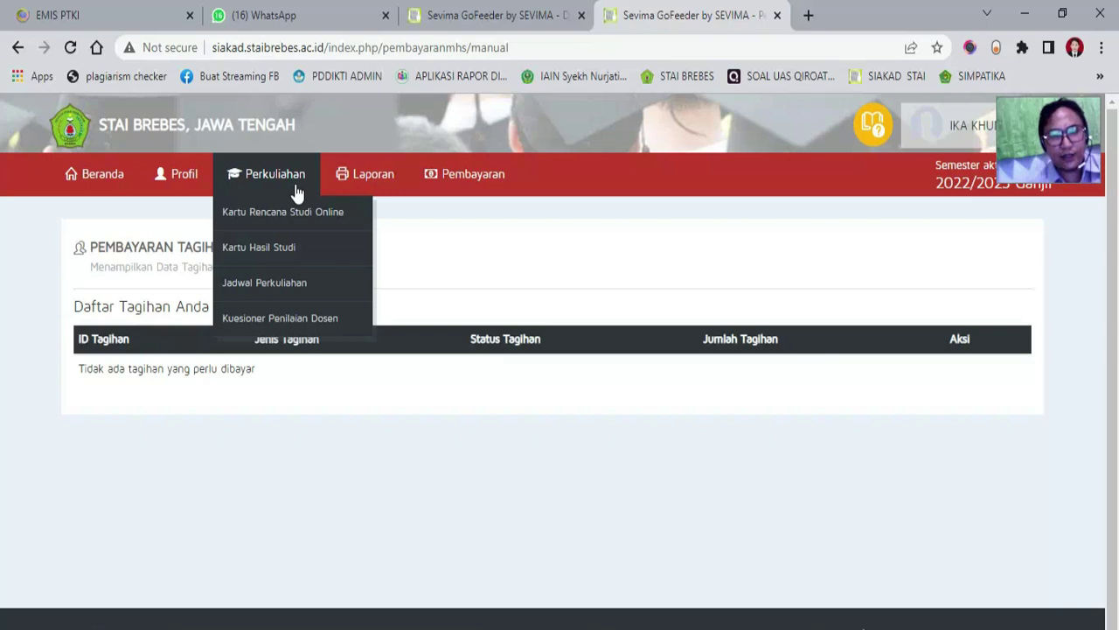
pyautogui.moveTo(516, 167)
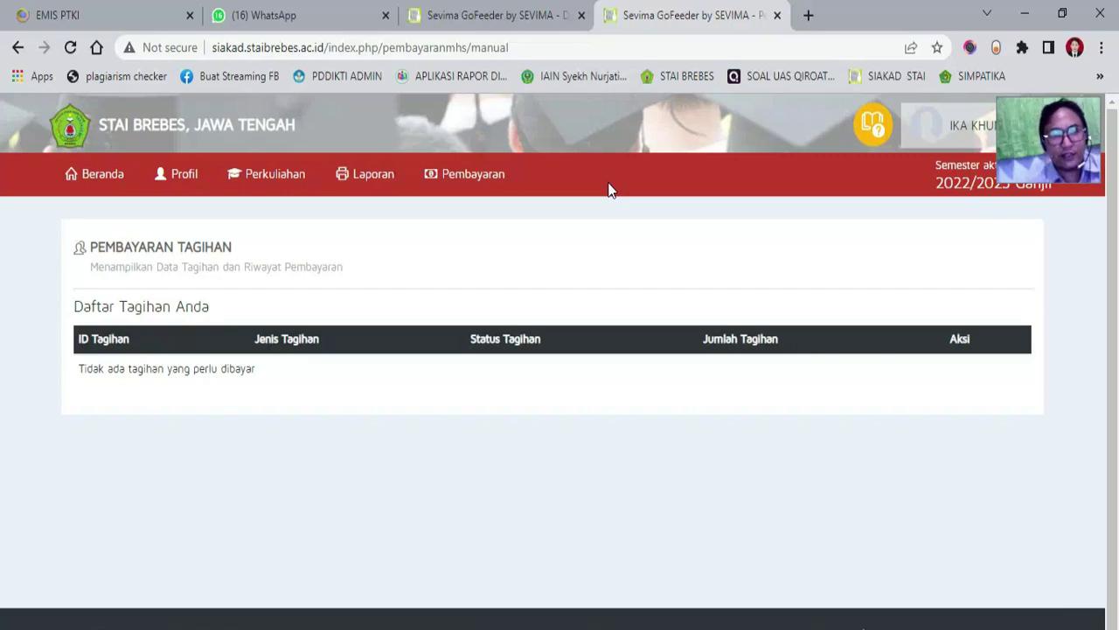
pyautogui.click(87, 196)
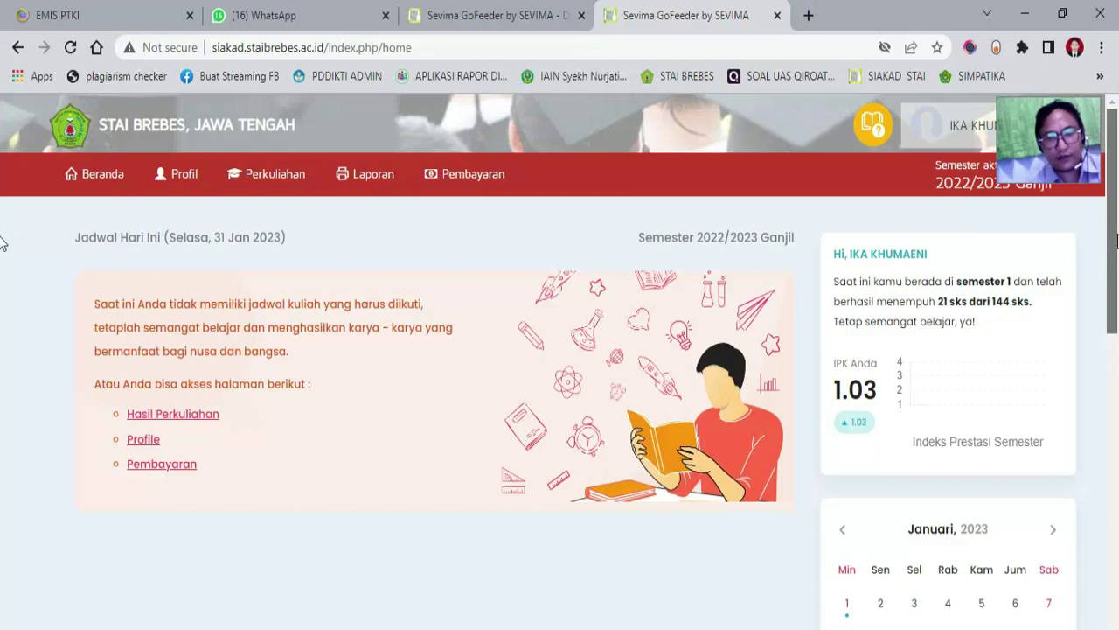
pyautogui.moveTo(1113, 258)
pyautogui.mouseDown()
pyautogui.moveTo(1115, 446)
pyautogui.moveTo(1117, 238)
pyautogui.mouseUp()
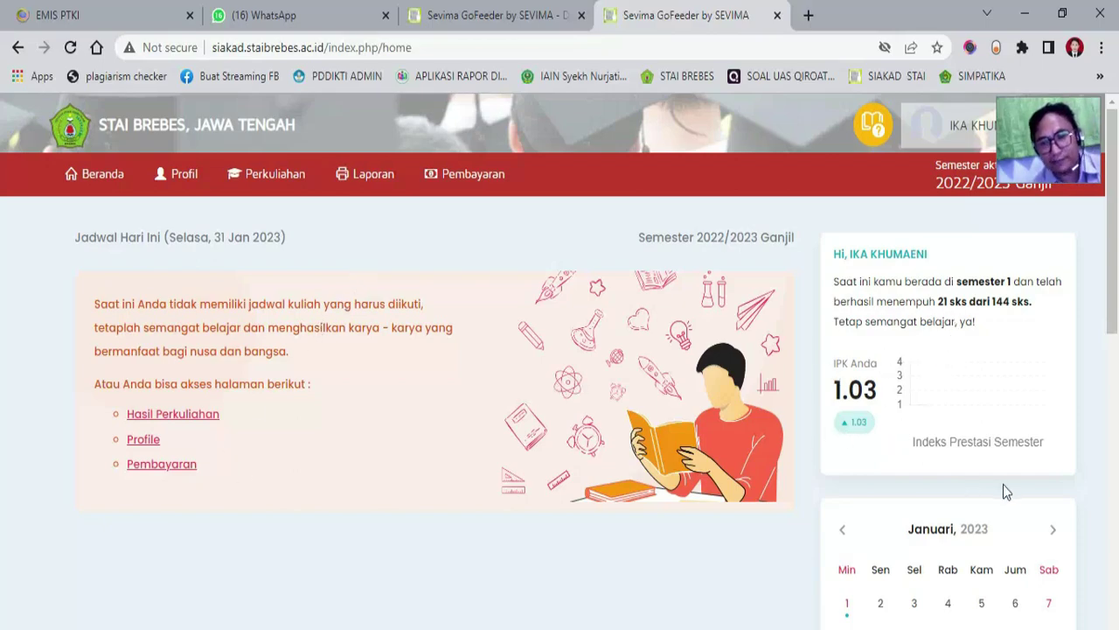
pyautogui.scroll(-5, 3, 473)
pyautogui.moveTo(1116, 472); pyautogui.dragTo(1117, 278)
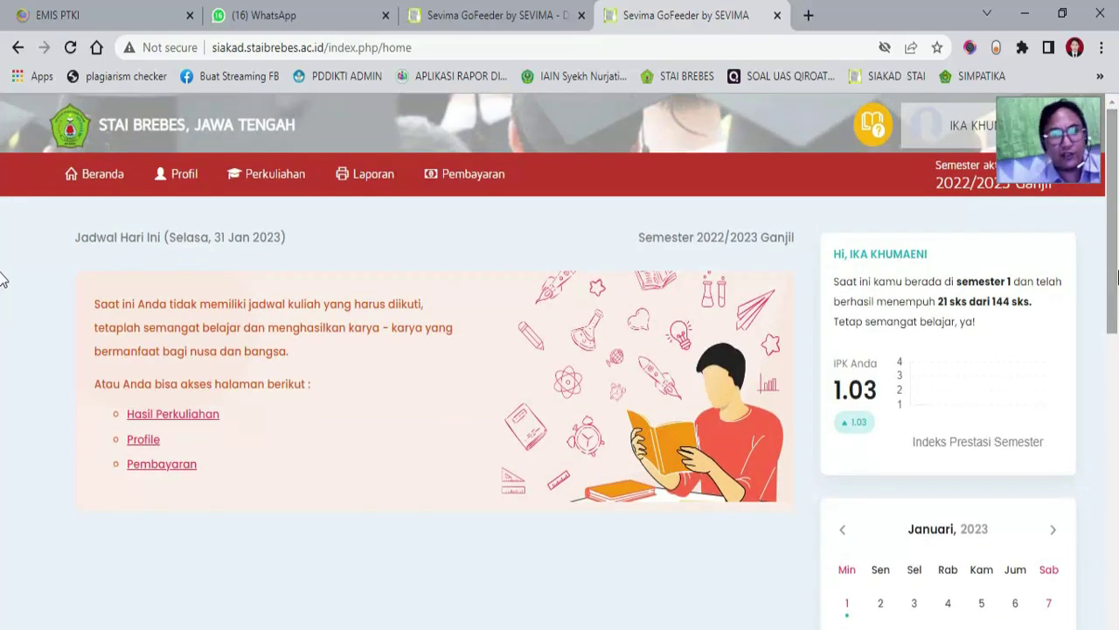